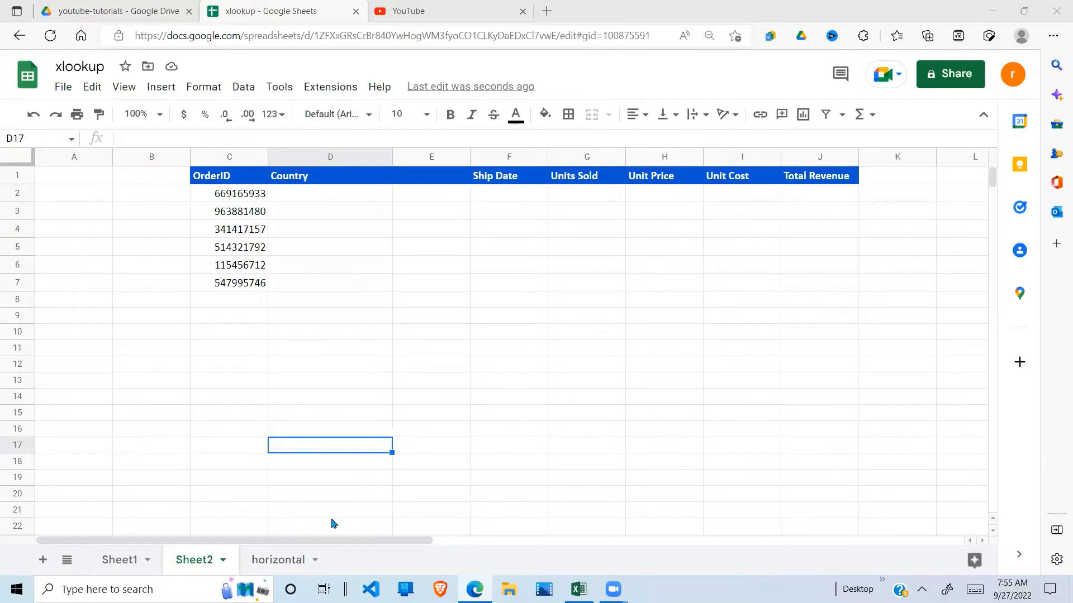
Step: Compare the Order ID column of the Sheet1 data with the order IDs listed in C2:C7 of Sheet2
click(119, 561)
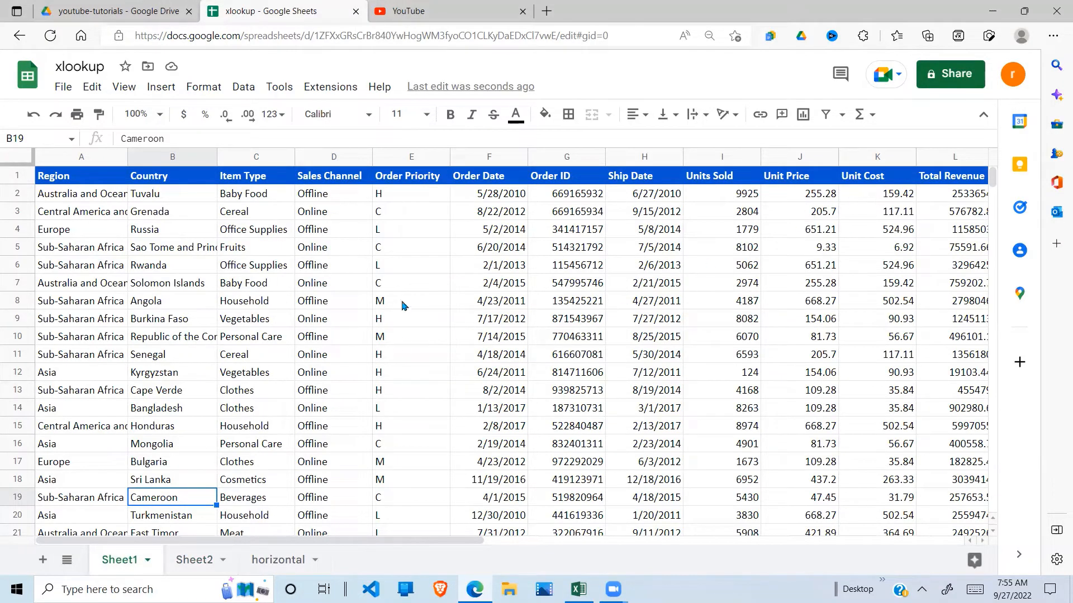
click(560, 199)
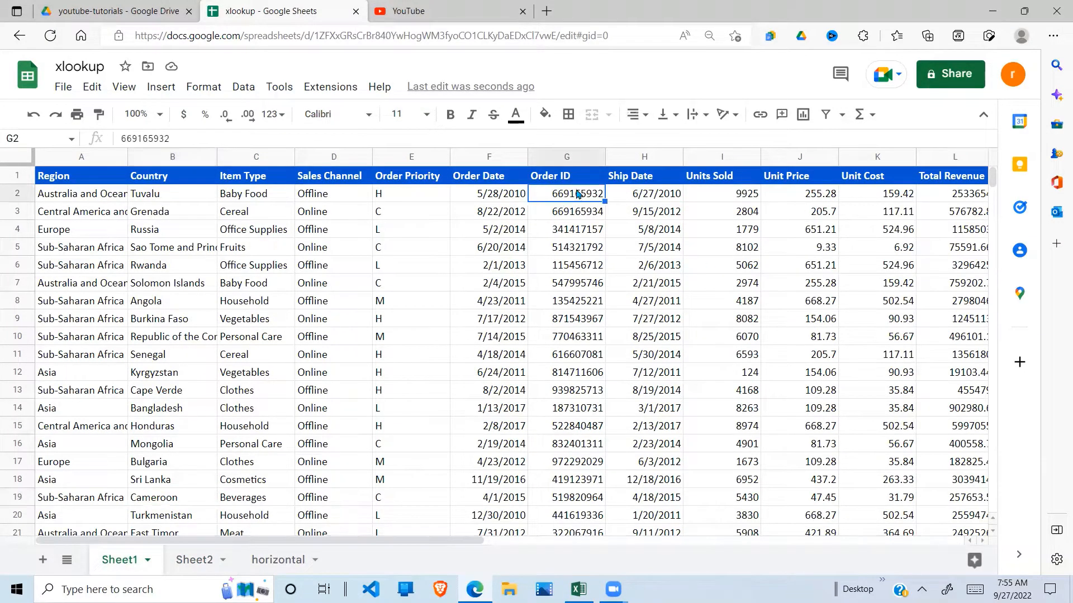
click(577, 247)
drag(574, 188, 576, 374)
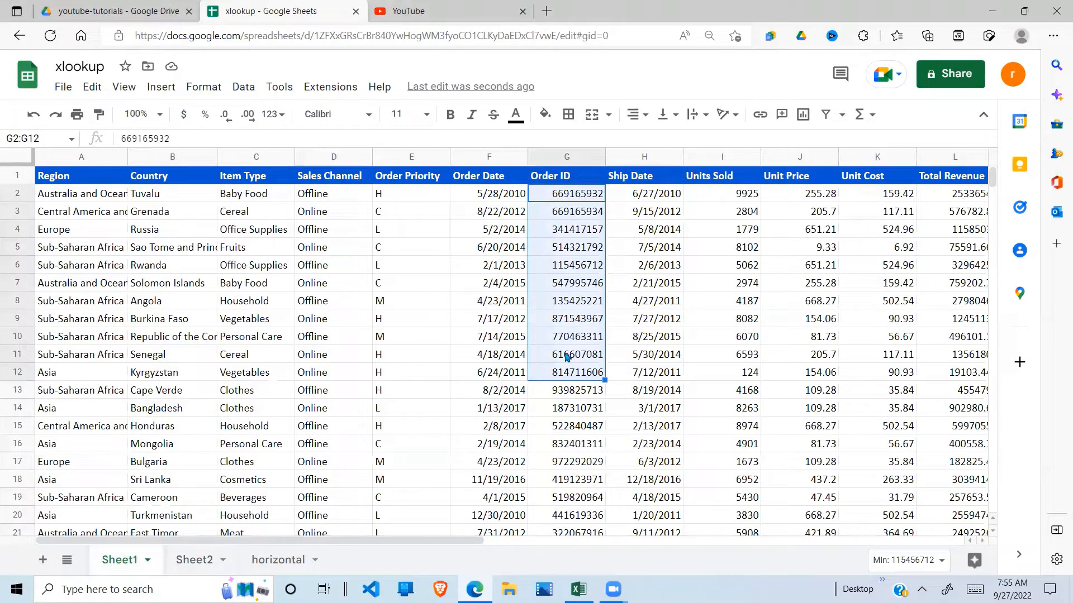
click(192, 559)
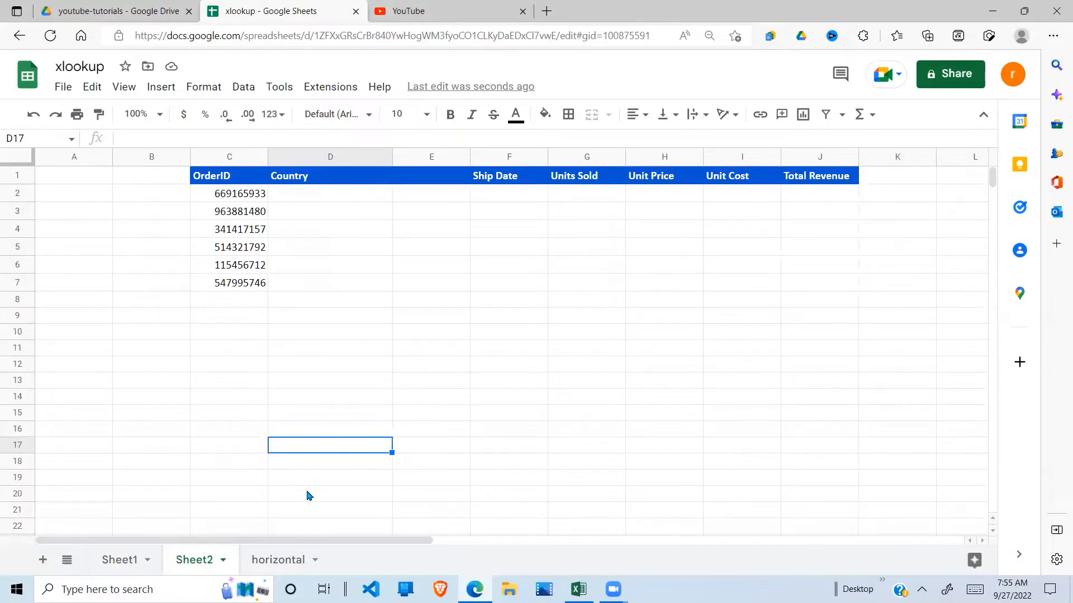
click(117, 564)
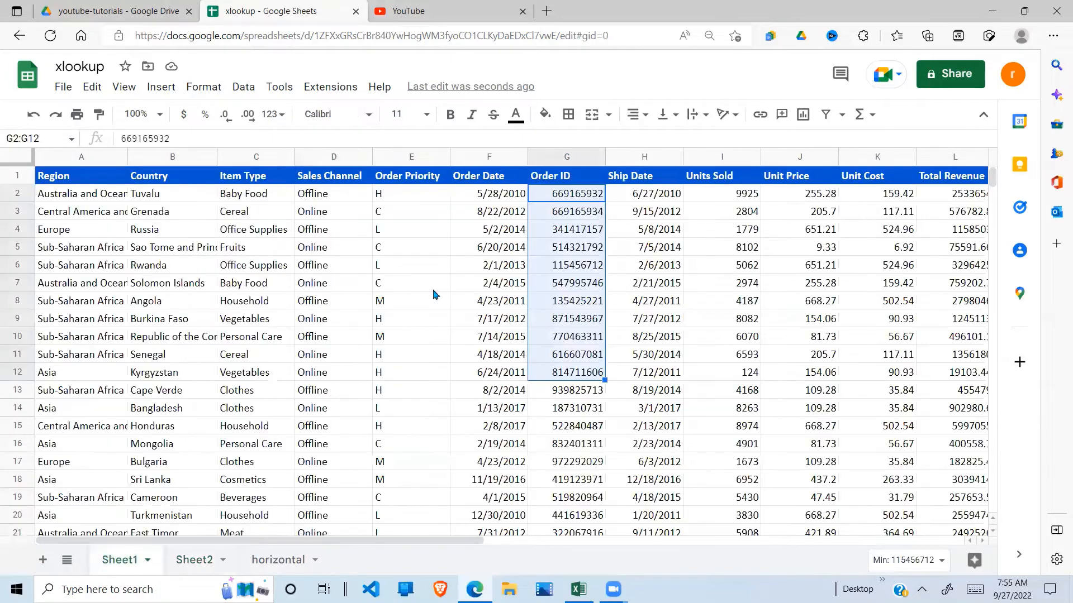
click(540, 292)
click(575, 196)
click(586, 239)
click(587, 197)
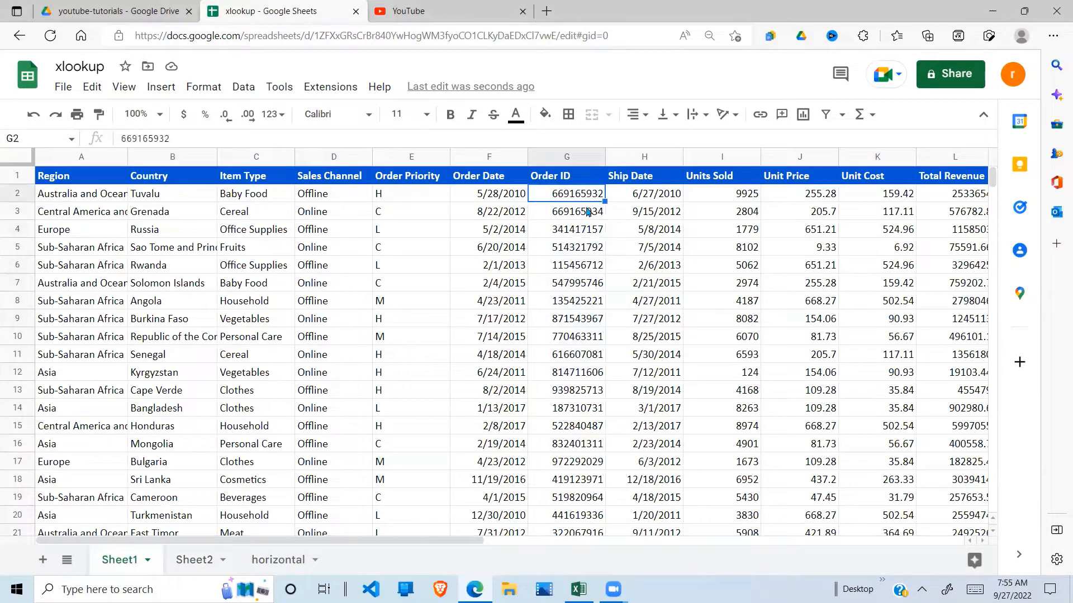
click(577, 235)
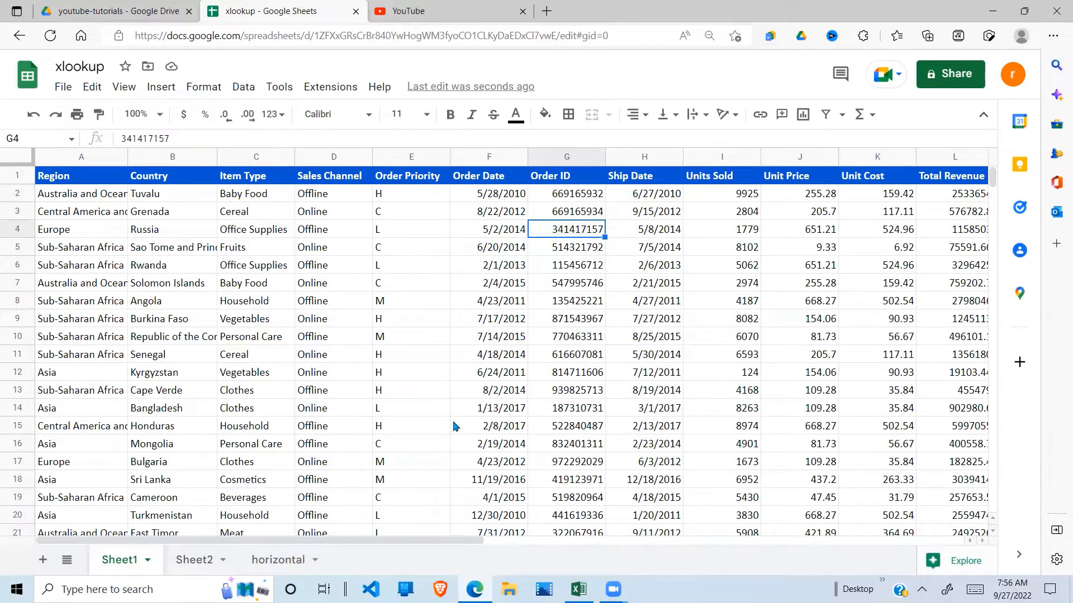
click(584, 290)
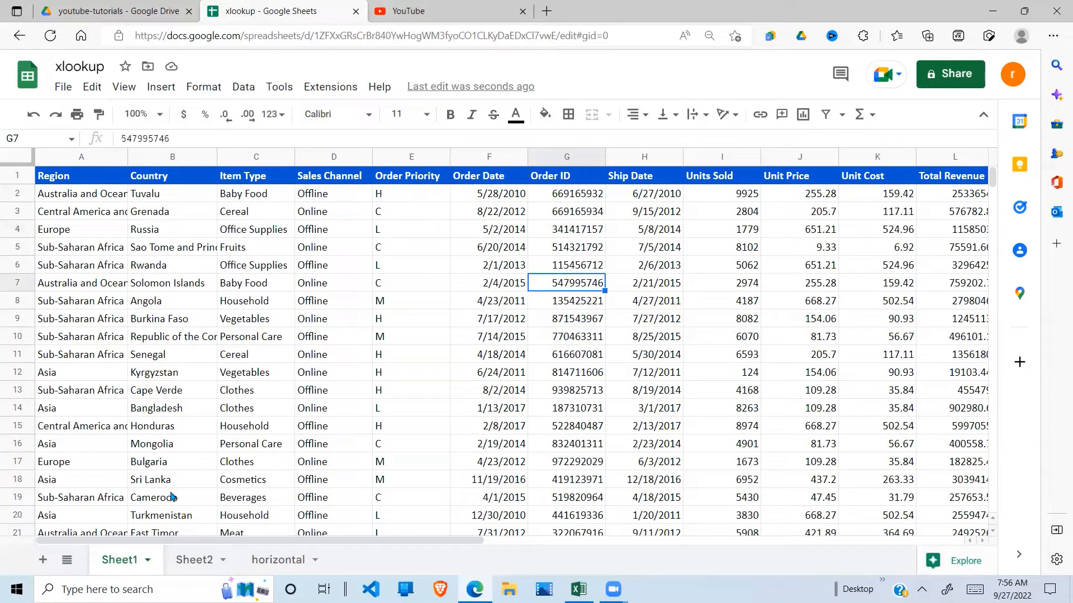
click(184, 556)
click(245, 215)
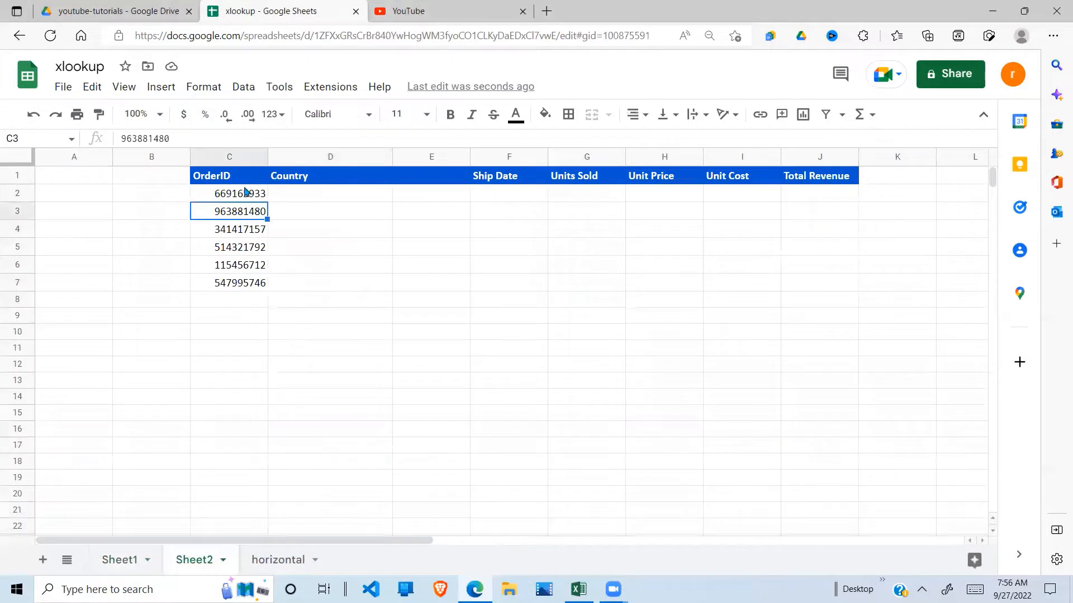
drag(246, 193, 246, 283)
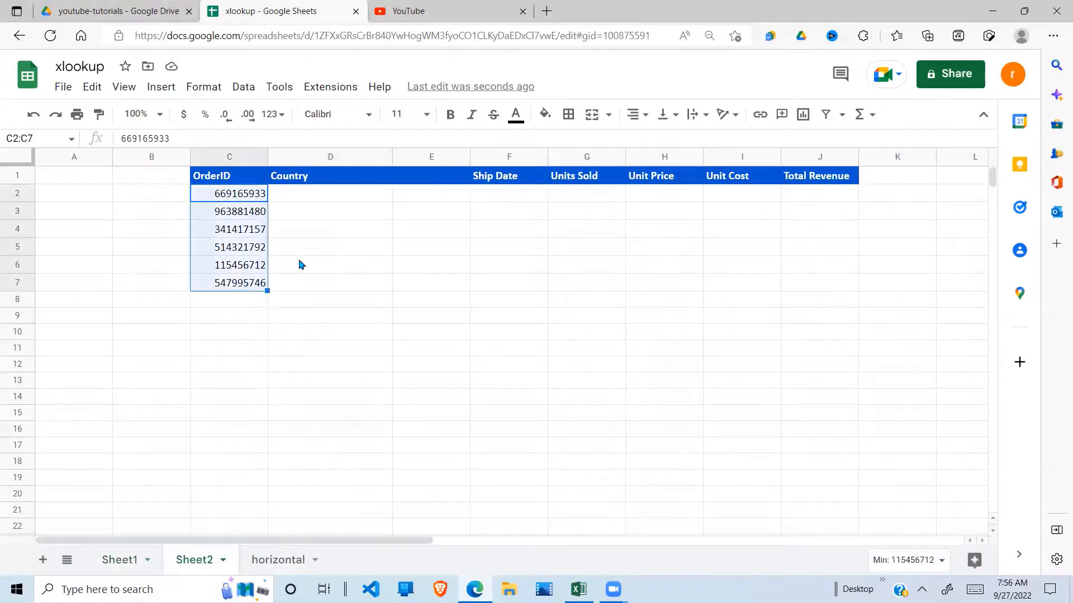
Step: Start an XLOOKUP formula in the first Country cell, D2 of Sheet2, with C2 as the search key
click(324, 197)
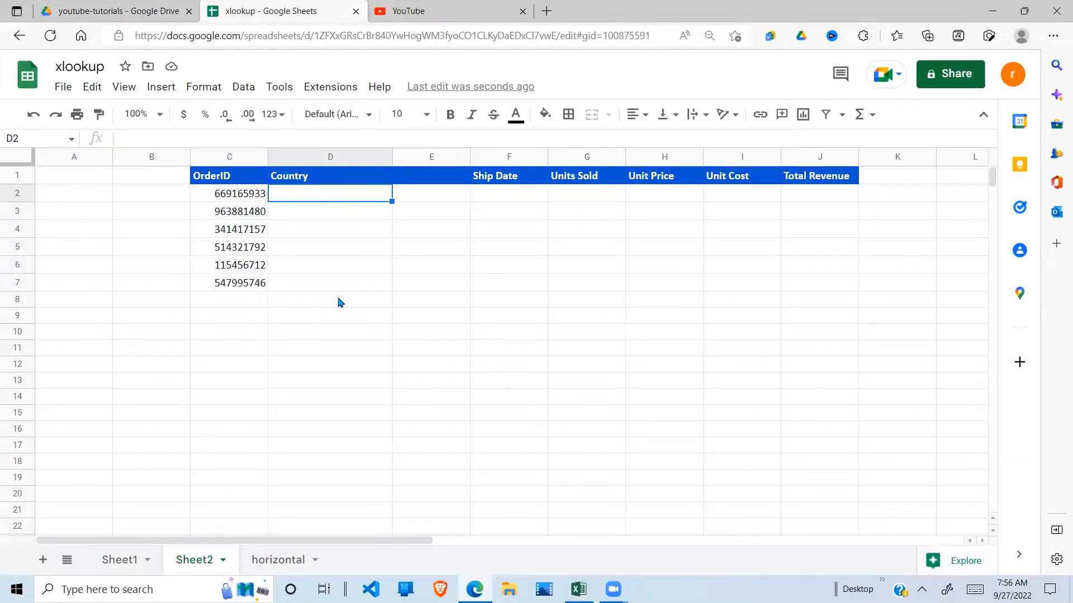
text(=x)
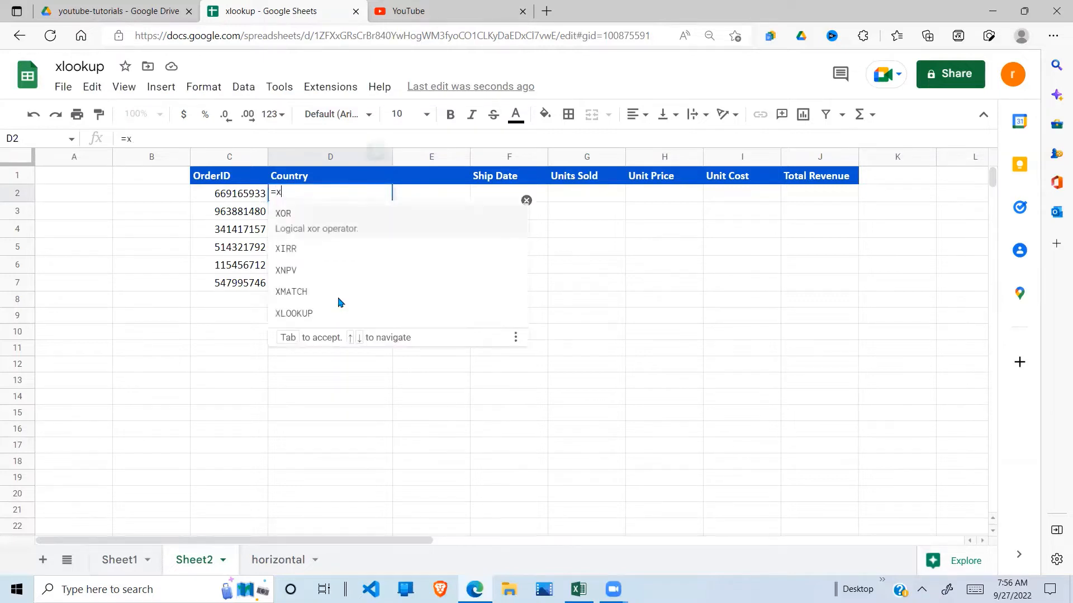
text(lo)
key(Tab)
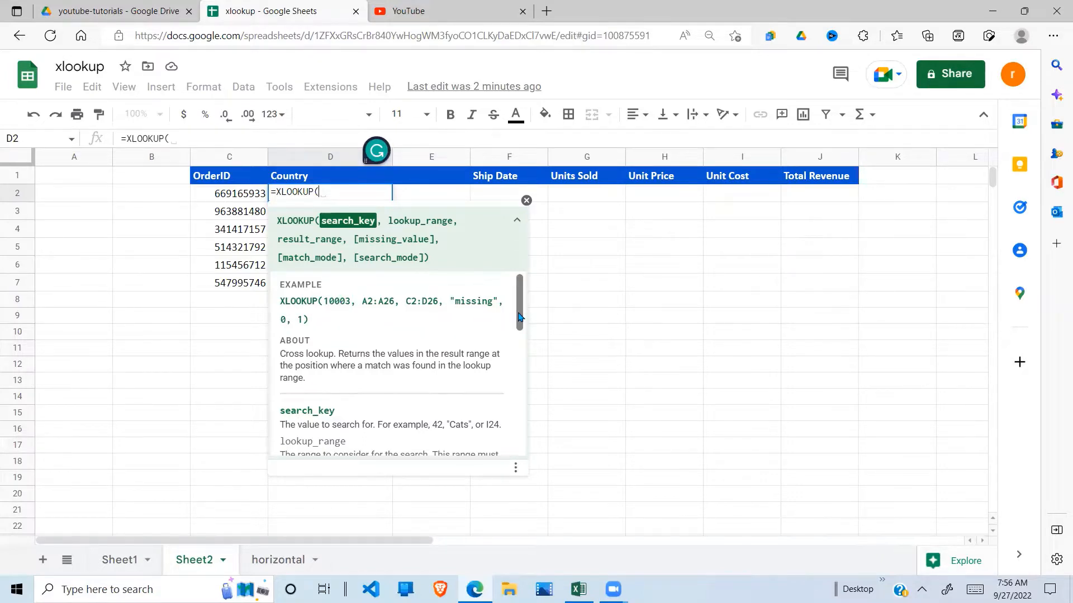
drag(519, 317, 511, 352)
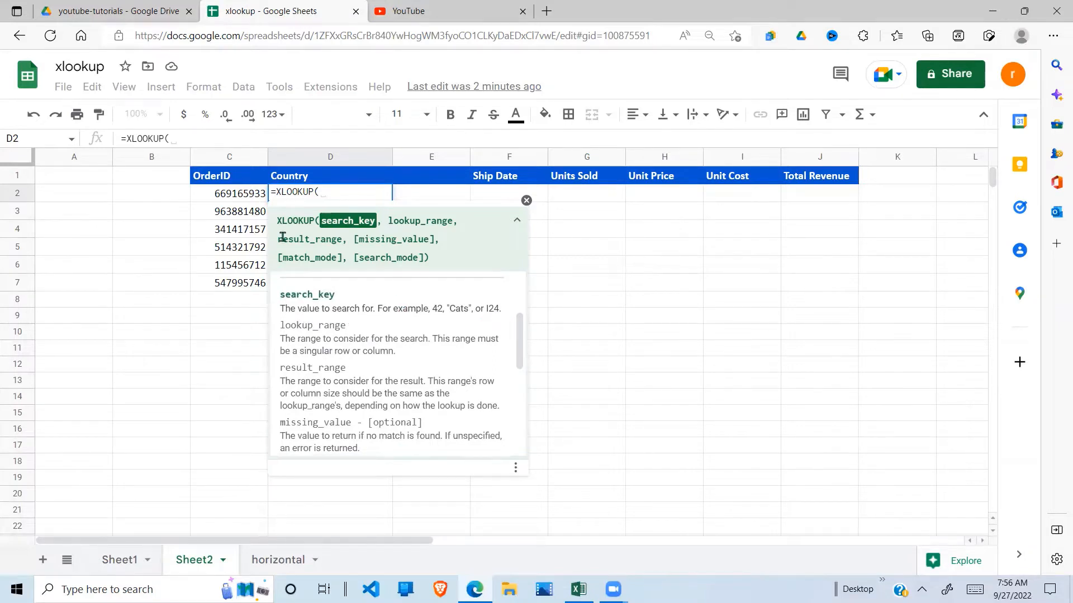
click(243, 197)
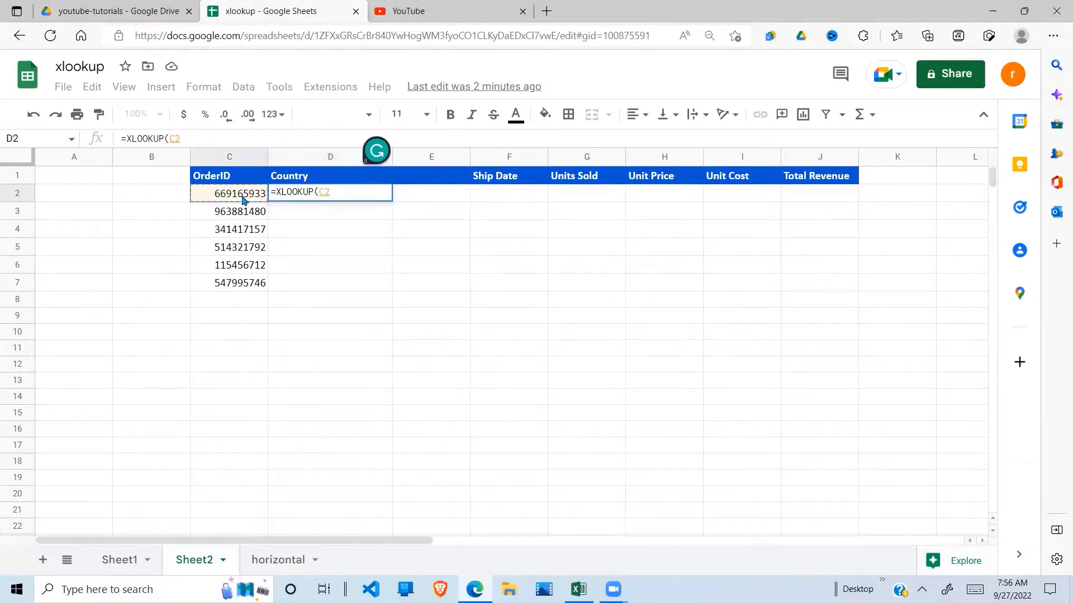
text(,)
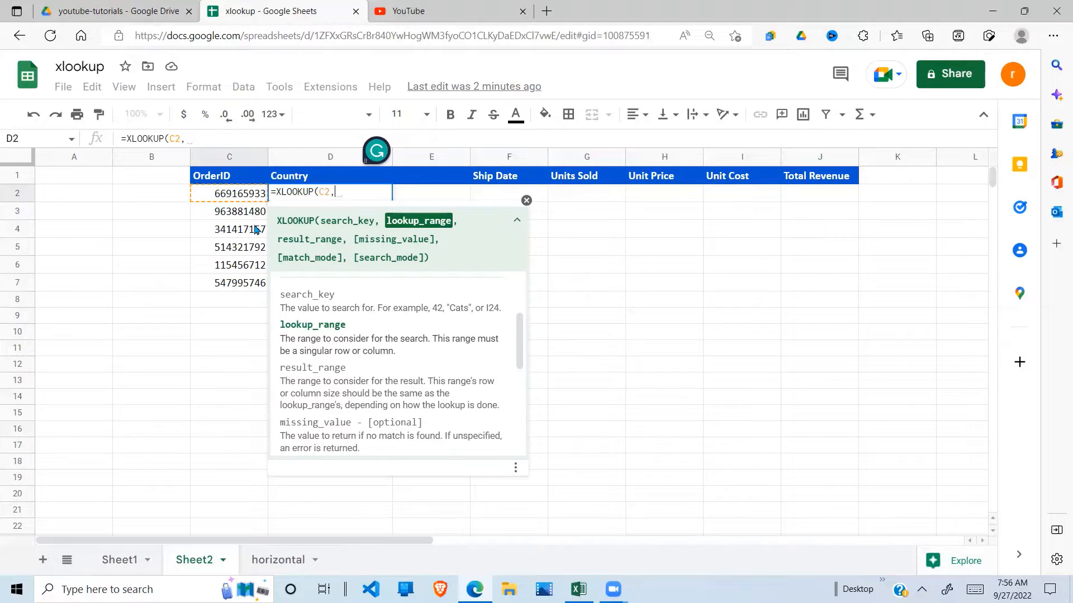
Step: Complete the XLOOKUP formula with Sheet1!G2:G7 as the lookup range and Sheet1!B2:B7 as the result range
click(120, 559)
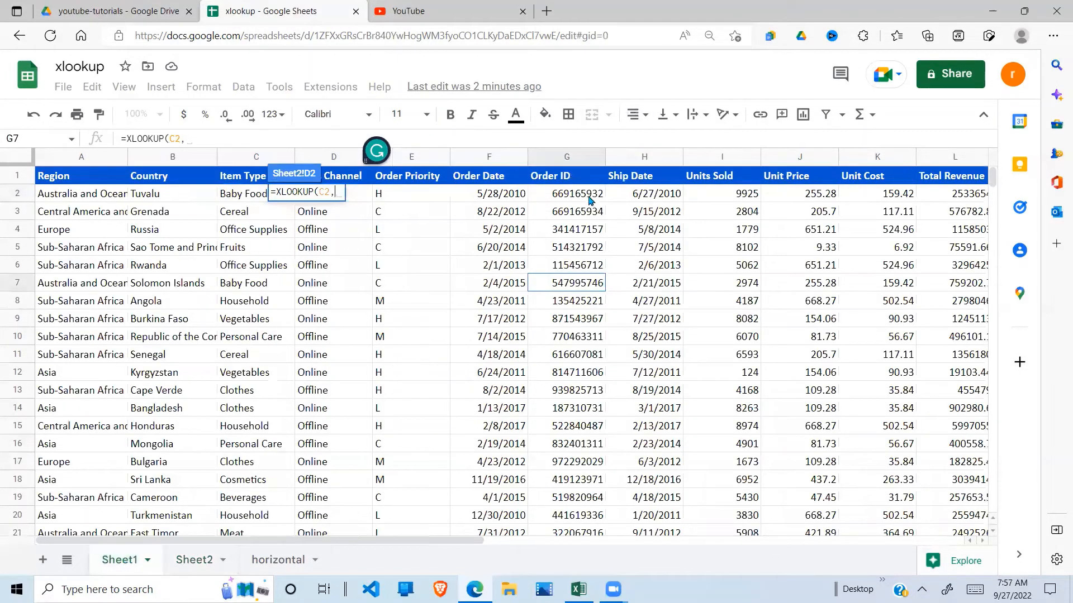
drag(589, 199, 586, 283)
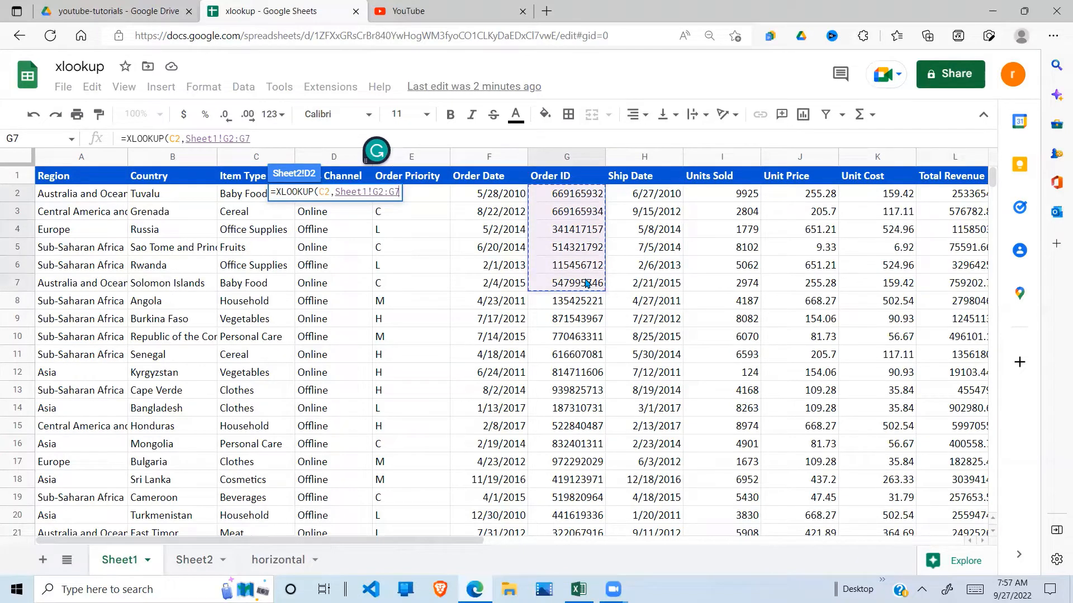
drag(587, 283, 589, 282)
text(,)
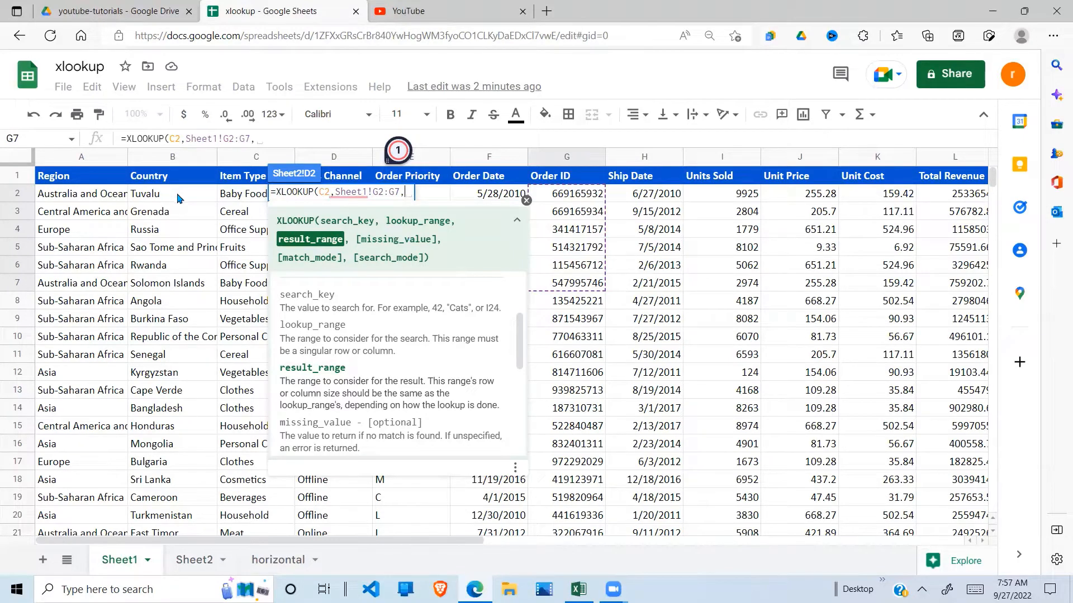
drag(179, 198, 178, 289)
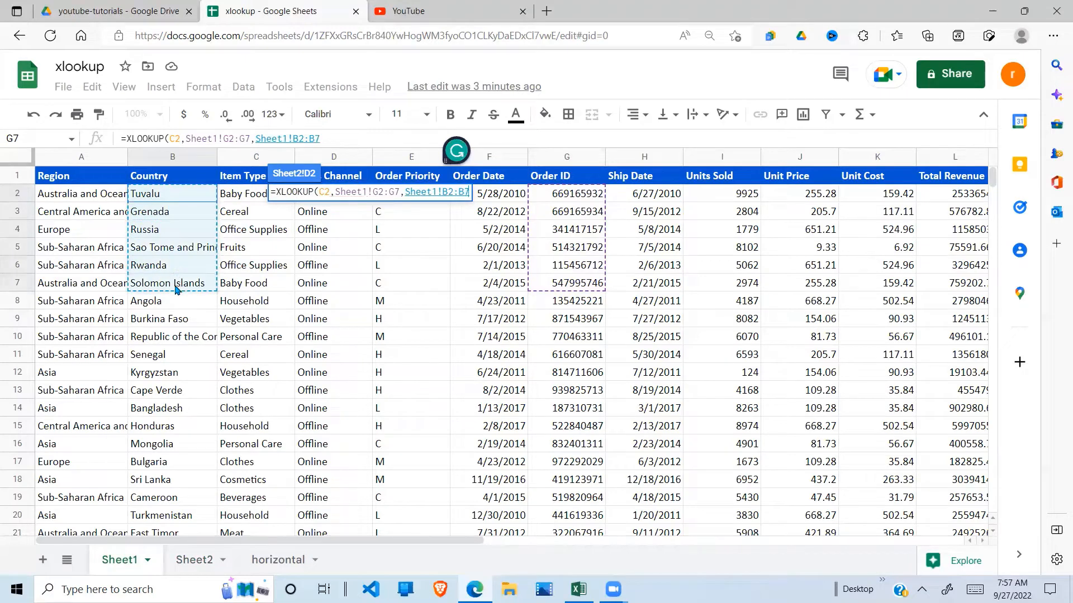
key(Return)
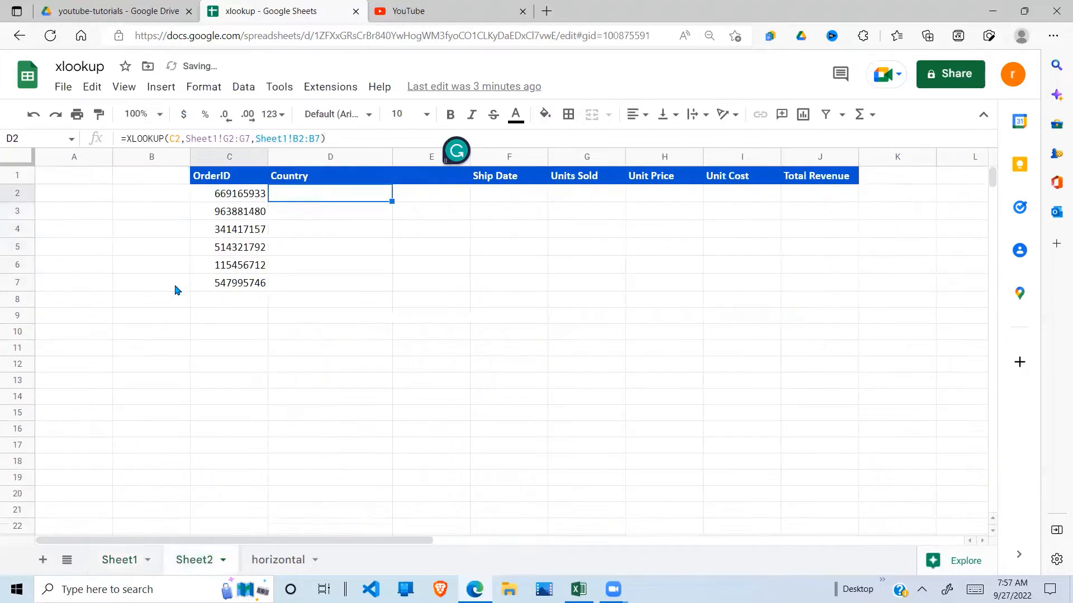
click(337, 284)
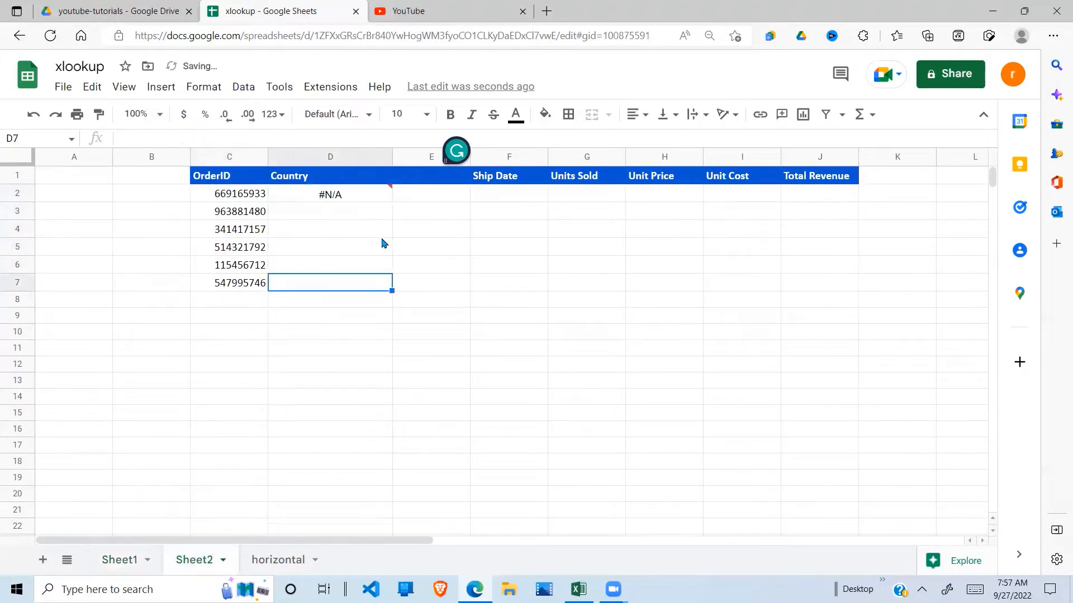
Step: Check whether the order ID in C2 of Sheet2 occurs in the Order ID column of Sheet1
click(351, 194)
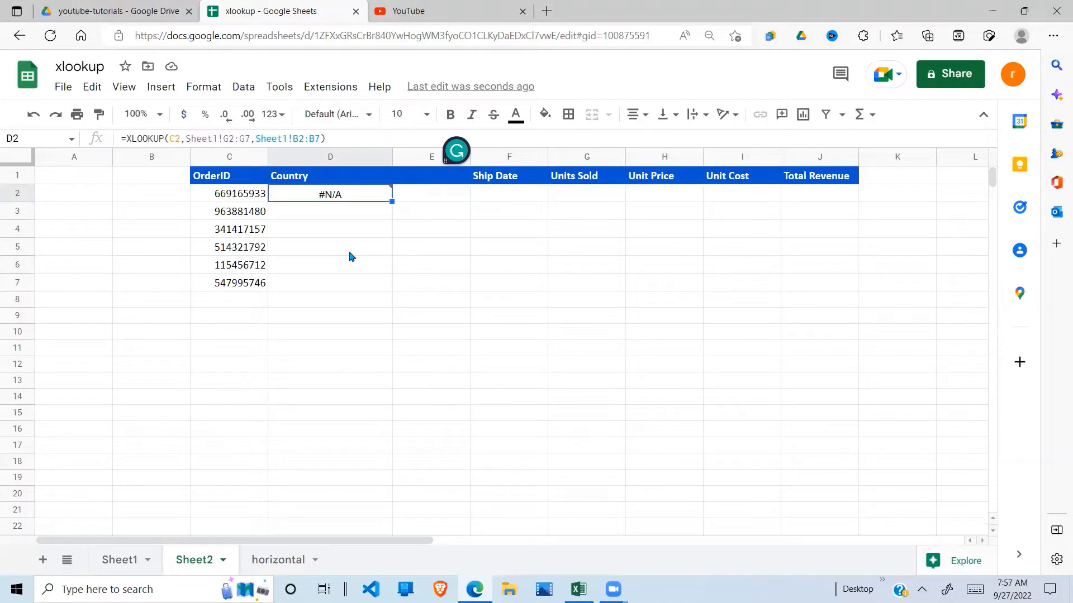
click(260, 205)
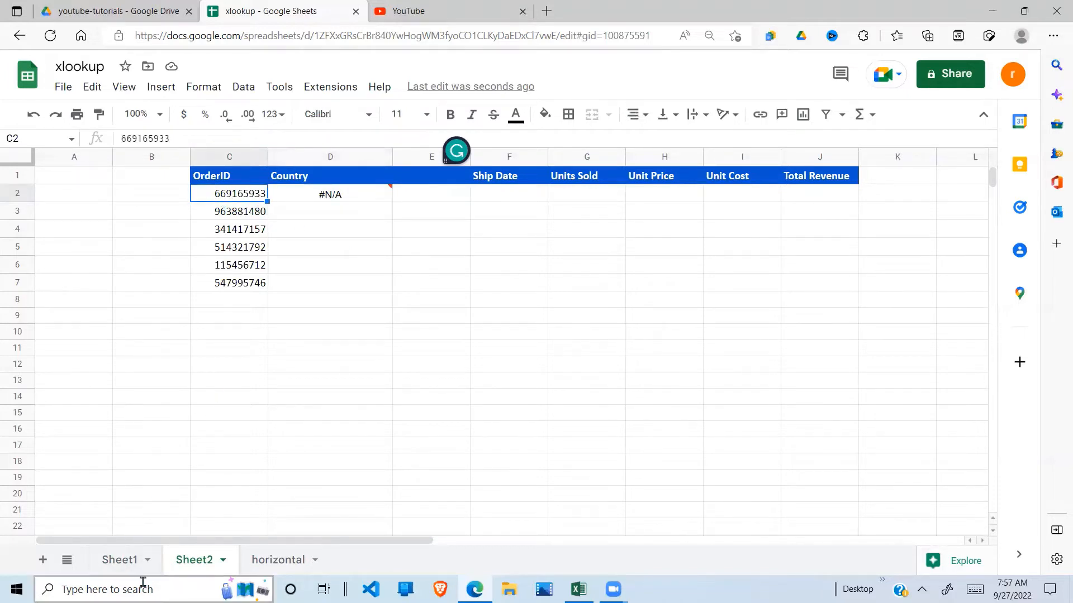
click(126, 562)
click(585, 200)
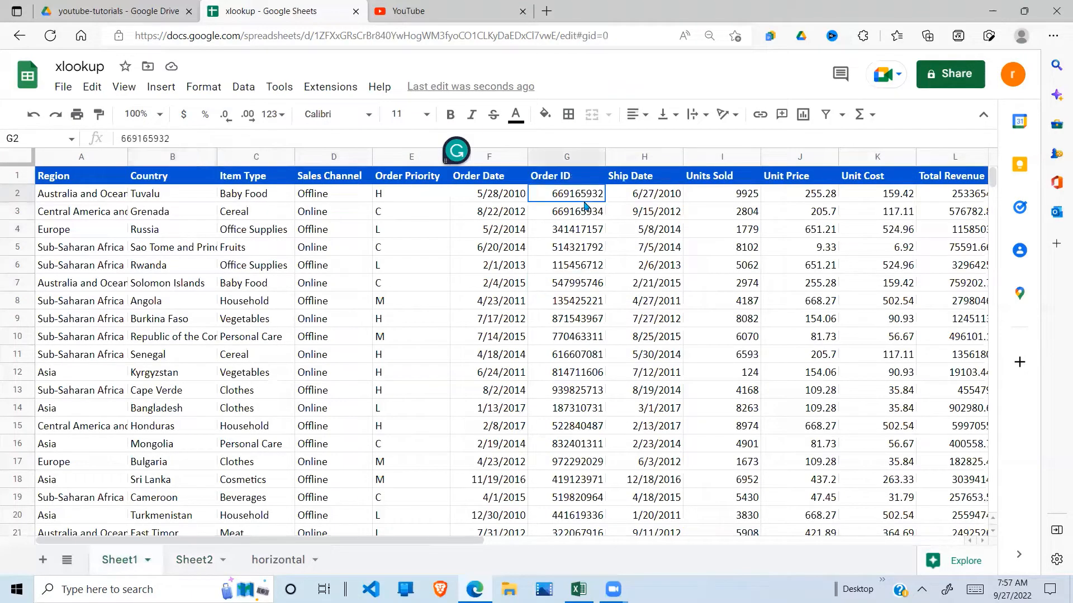
drag(595, 200, 597, 270)
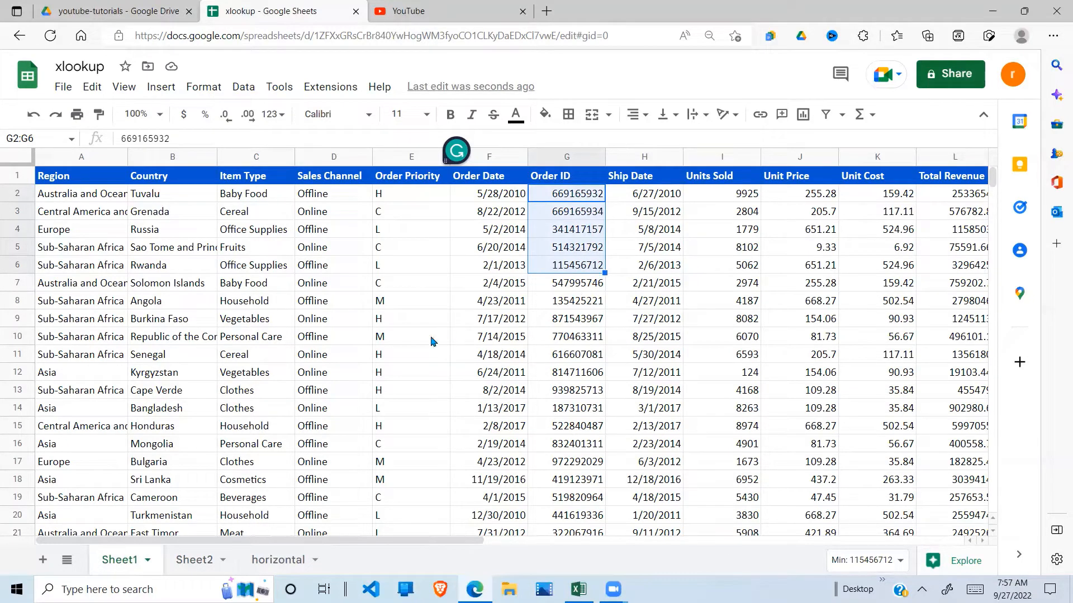
click(194, 570)
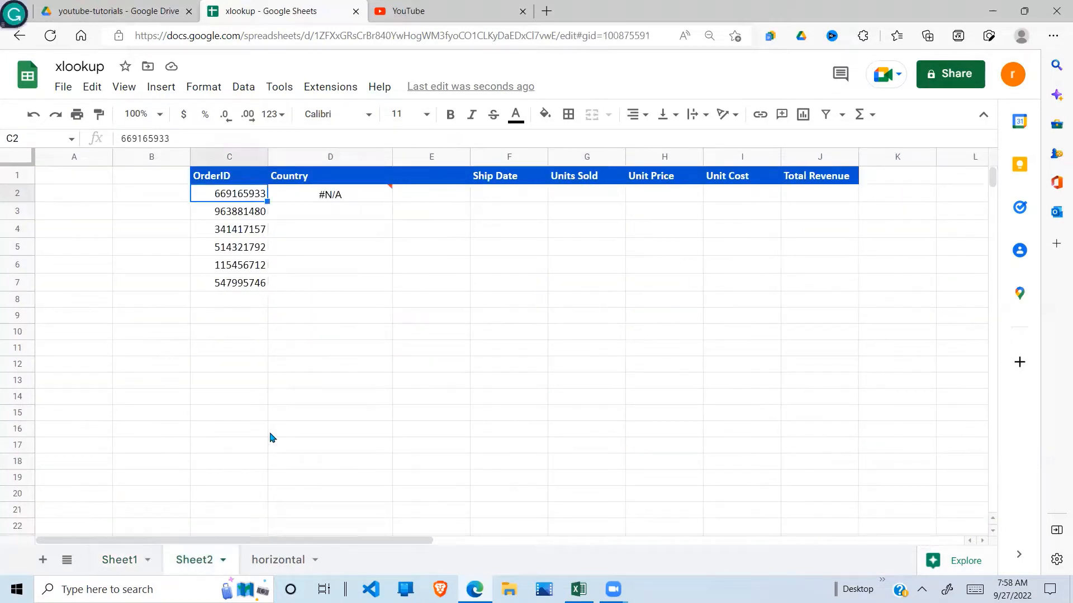
click(312, 282)
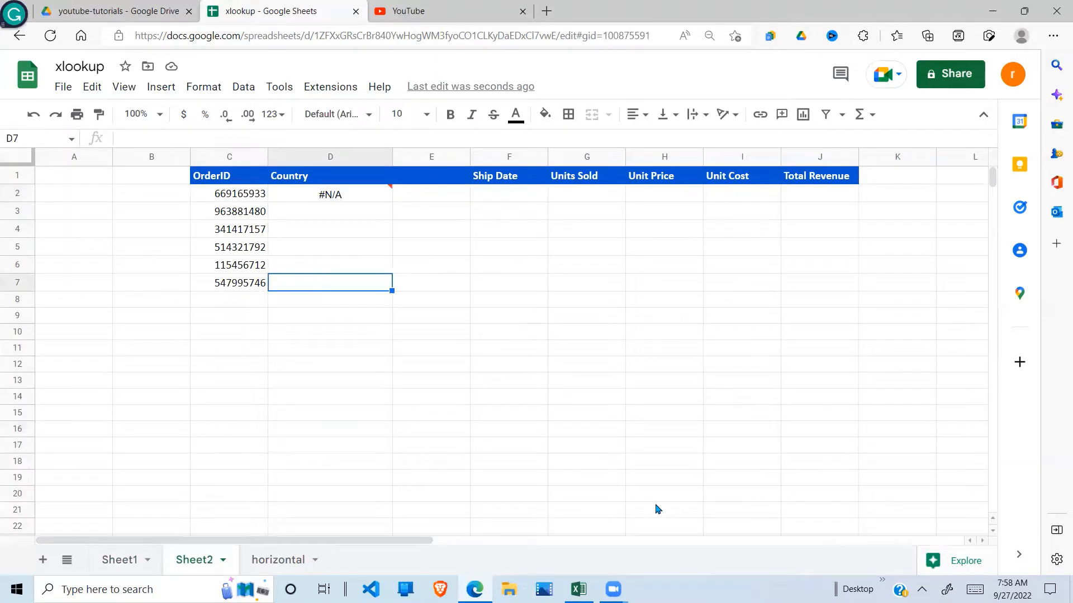
Step: Examine the formula and error details of the Country lookup in D2 of Sheet2
key(ctrl+plus)
key(ctrl+plus)
key(ctrl+plus)
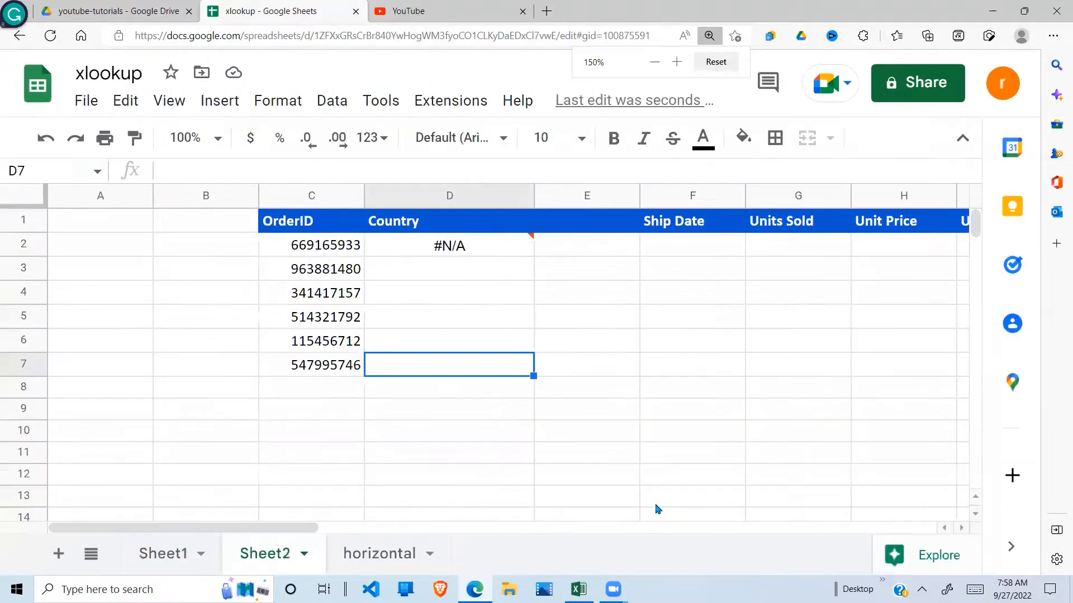
click(479, 246)
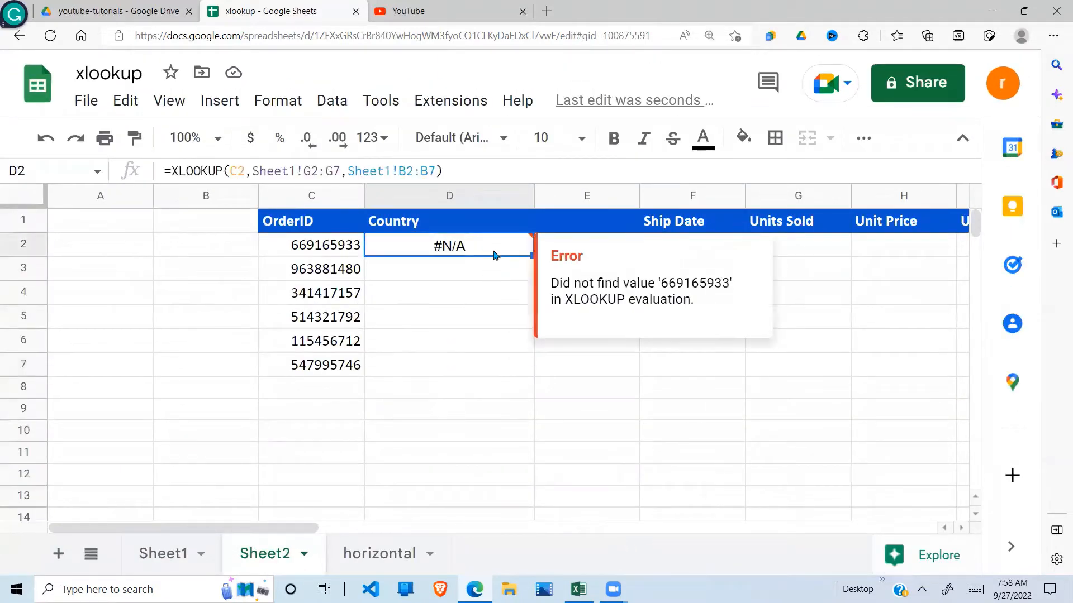
click(451, 272)
click(476, 325)
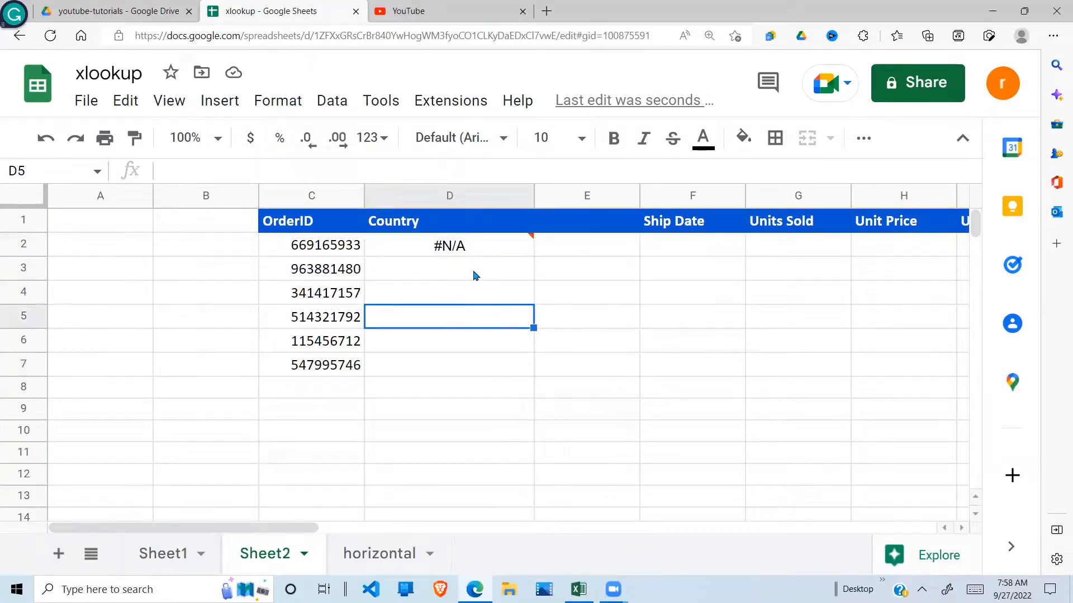
click(480, 266)
click(475, 249)
click(474, 281)
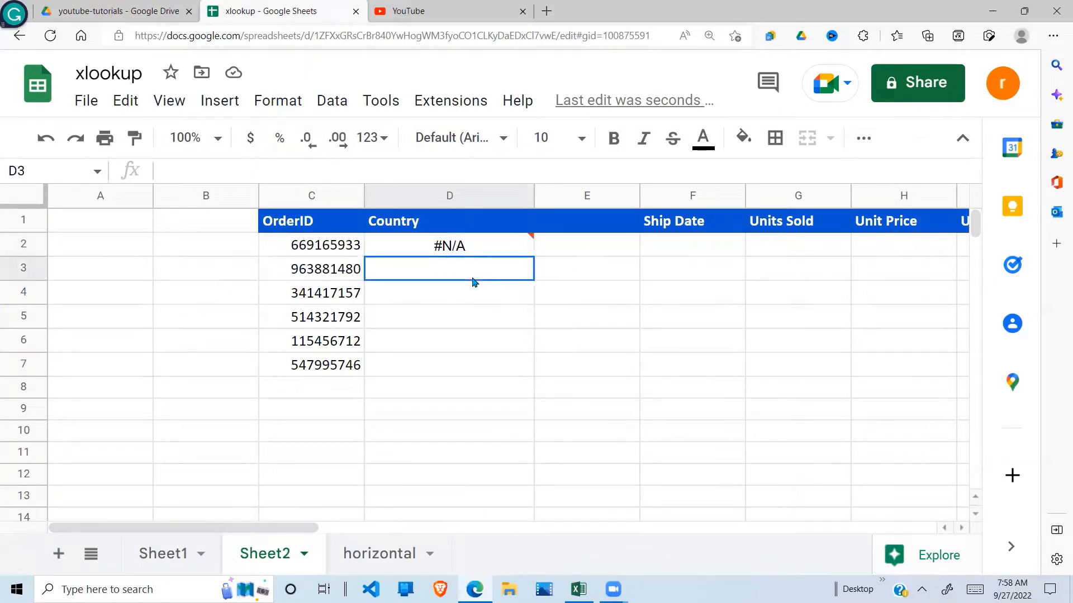
click(477, 245)
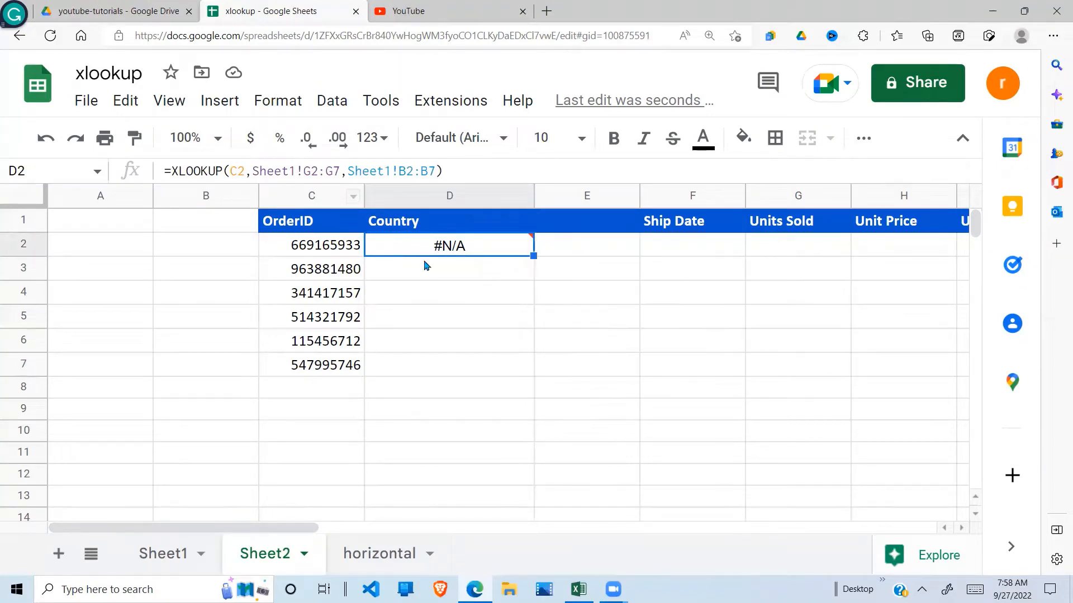
click(421, 283)
click(474, 346)
click(482, 290)
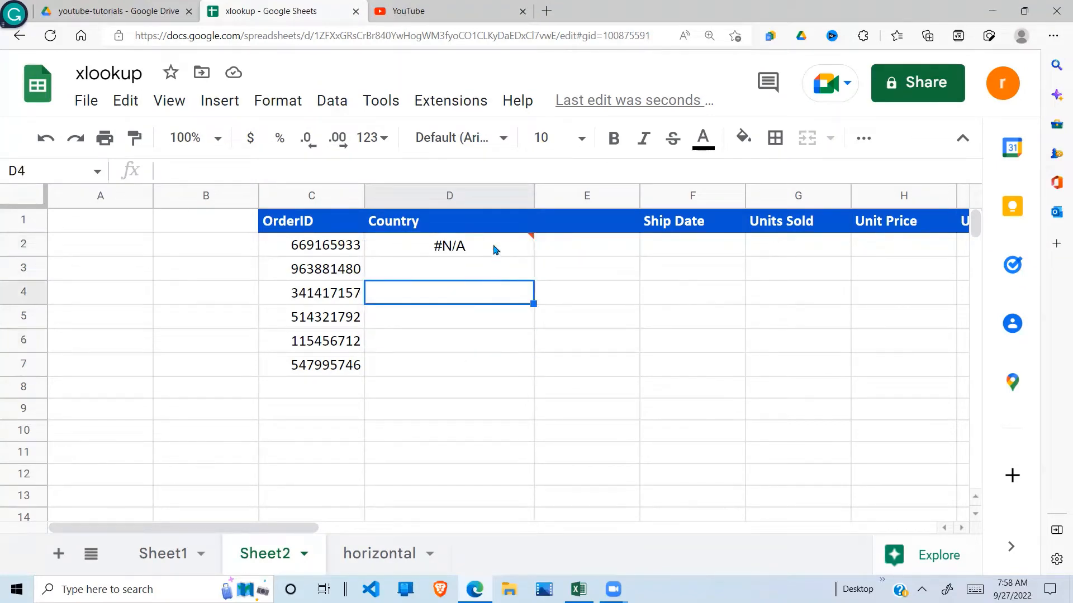
Step: Fill the XLOOKUP formula from D2 down through D7 in the Country column
click(495, 249)
drag(531, 255, 515, 365)
click(546, 347)
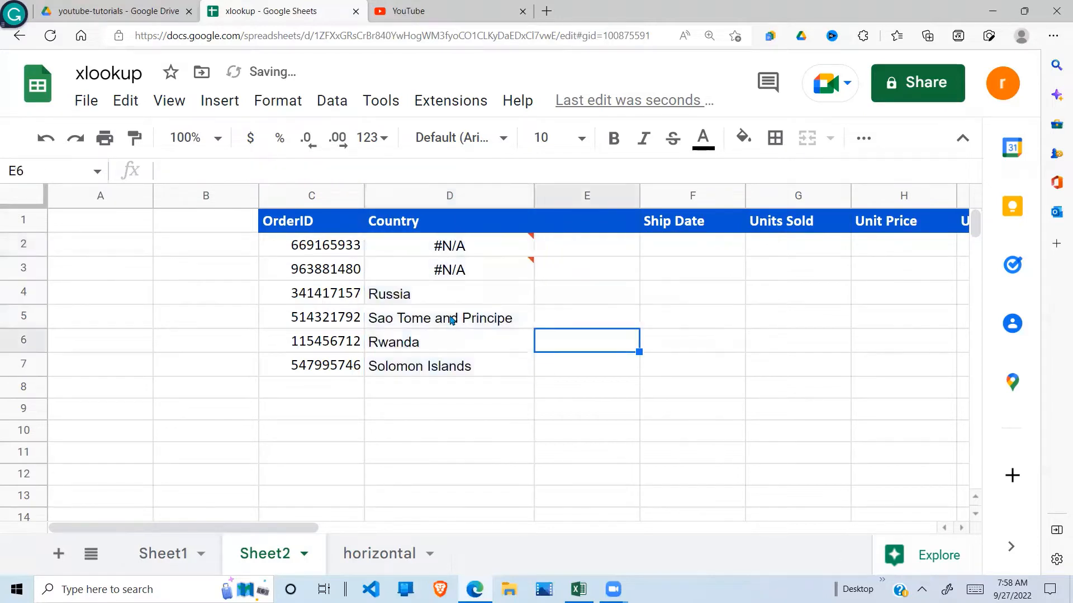
Step: Compare the lookup and result ranges in the XLOOKUP formulas of D2, D3 and D5 on Sheet2
double_click(457, 267)
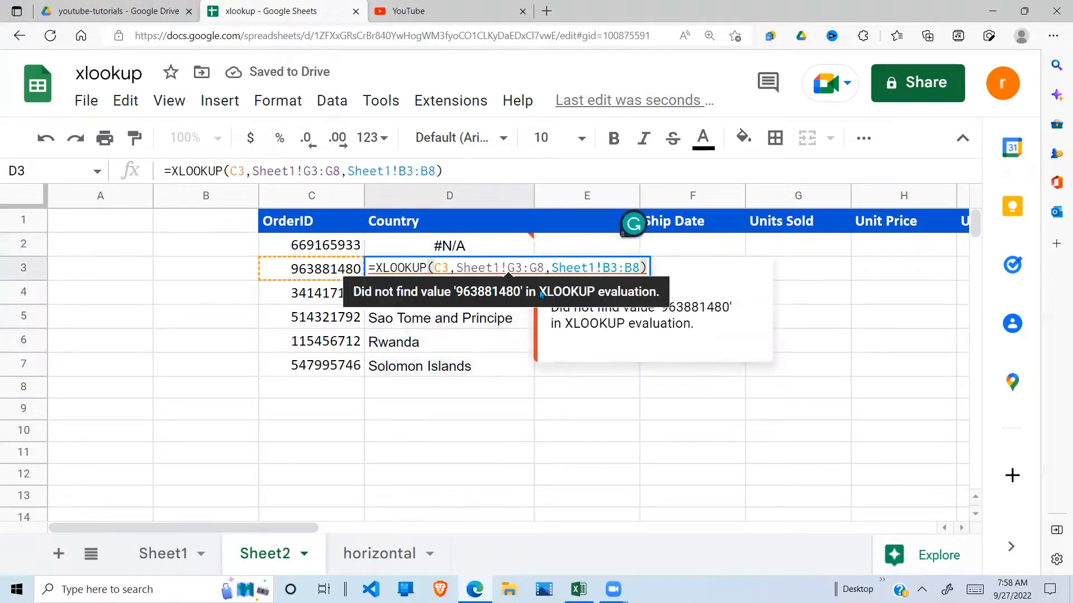
click(491, 244)
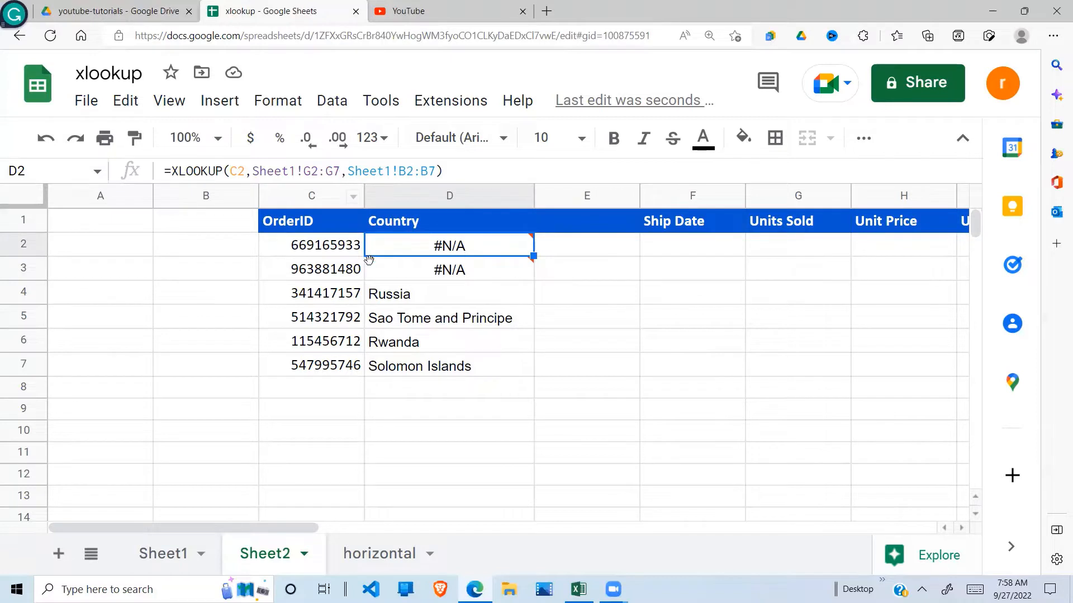
click(452, 293)
click(468, 272)
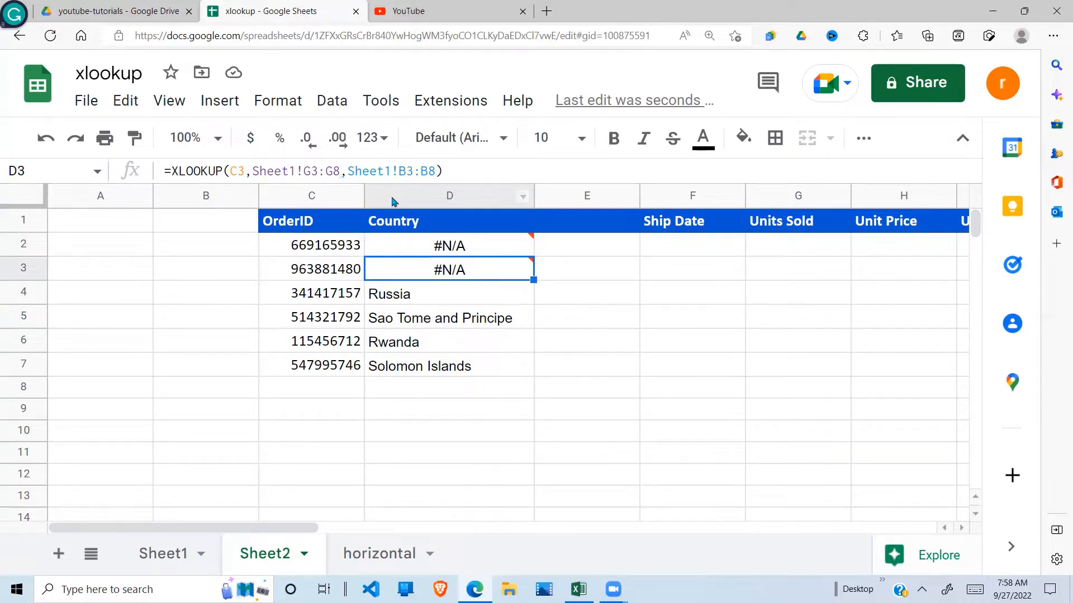
click(464, 245)
click(440, 322)
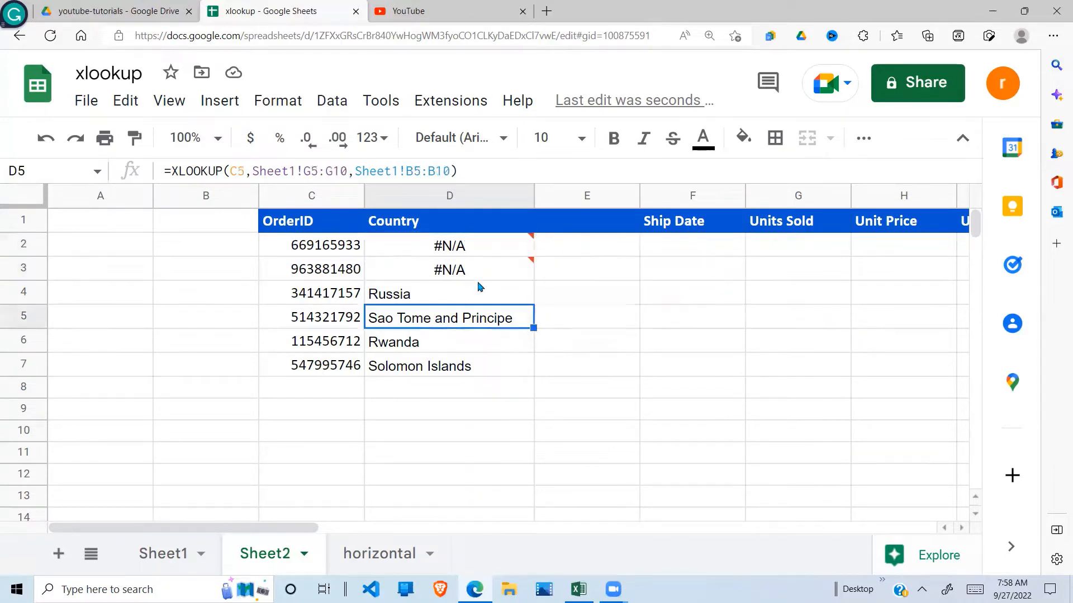
Step: Make the lookup and result ranges in D2's XLOOKUP formula absolute, as Sheet1!$G$2:$G$7 and Sheet1!$B$2:$B$7
click(500, 253)
drag(436, 172, 253, 171)
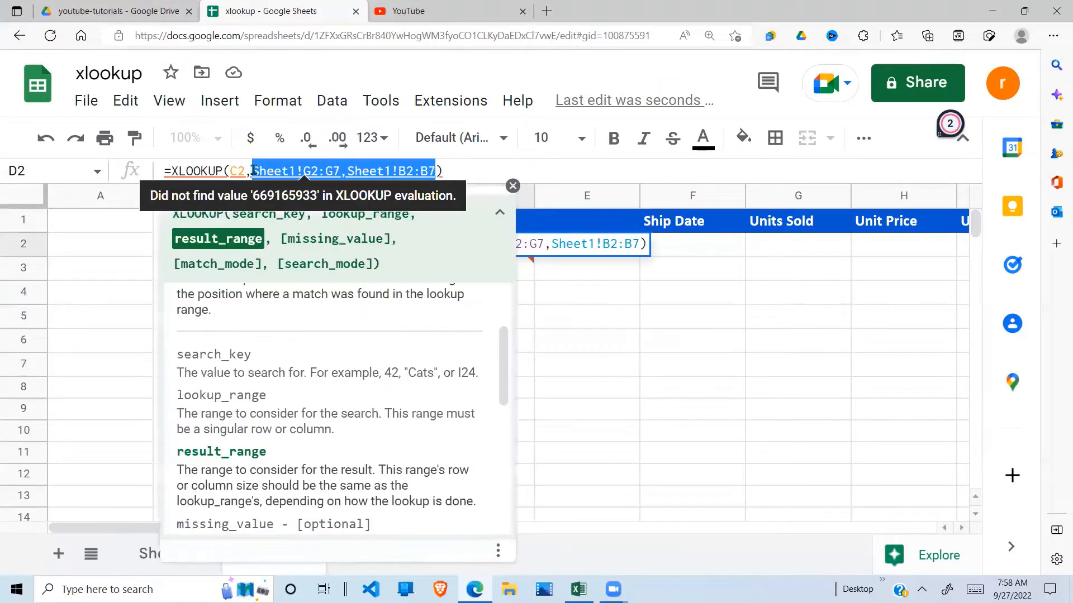
key(F4)
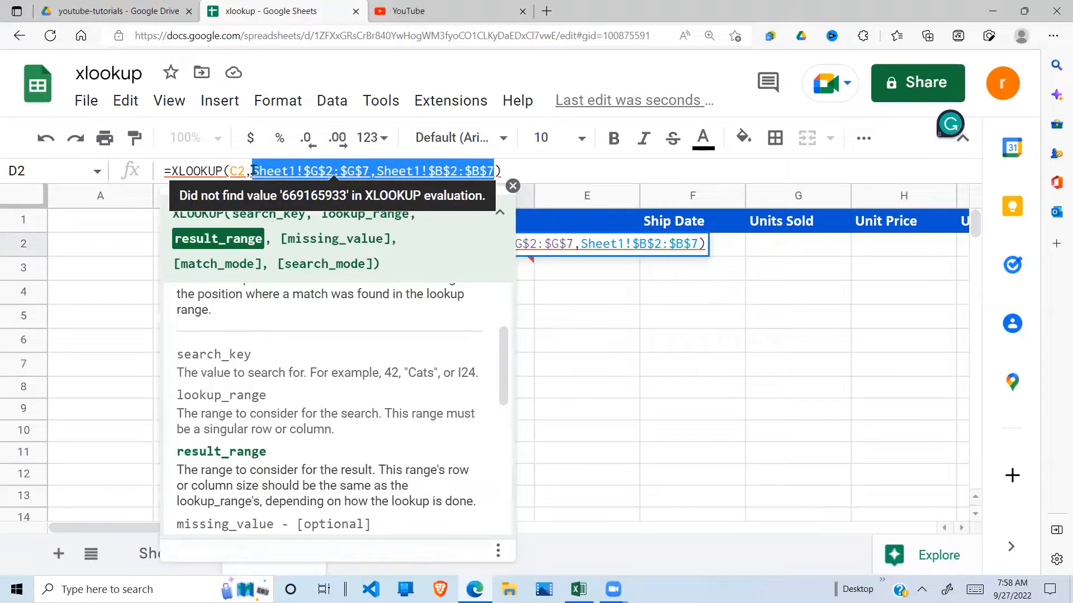
key(Return)
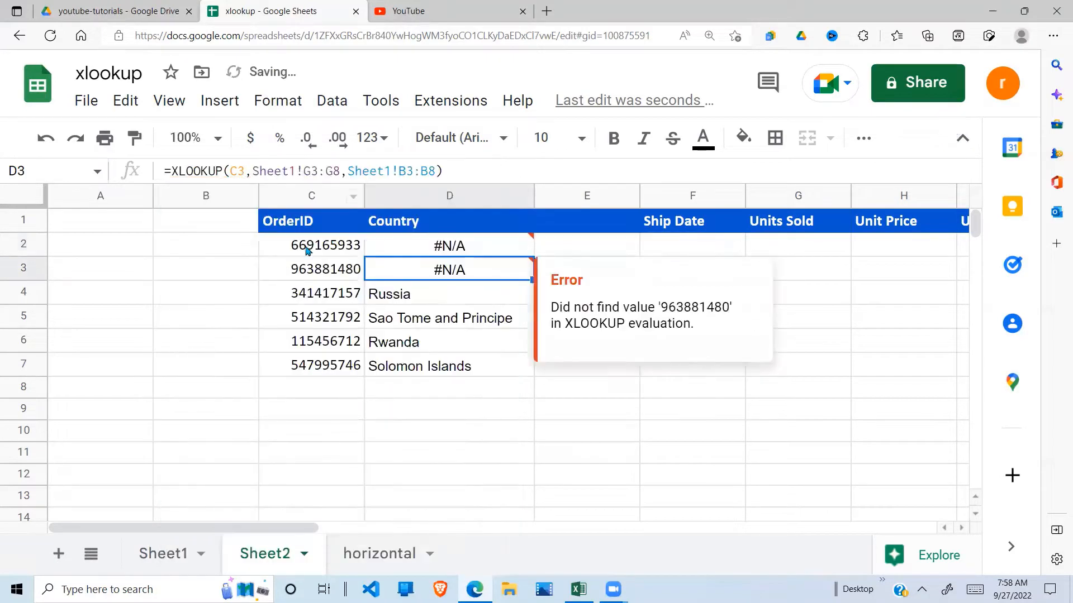
Step: Fill the XLOOKUP formula with absolute ranges from D2 down through D7
click(468, 315)
click(482, 249)
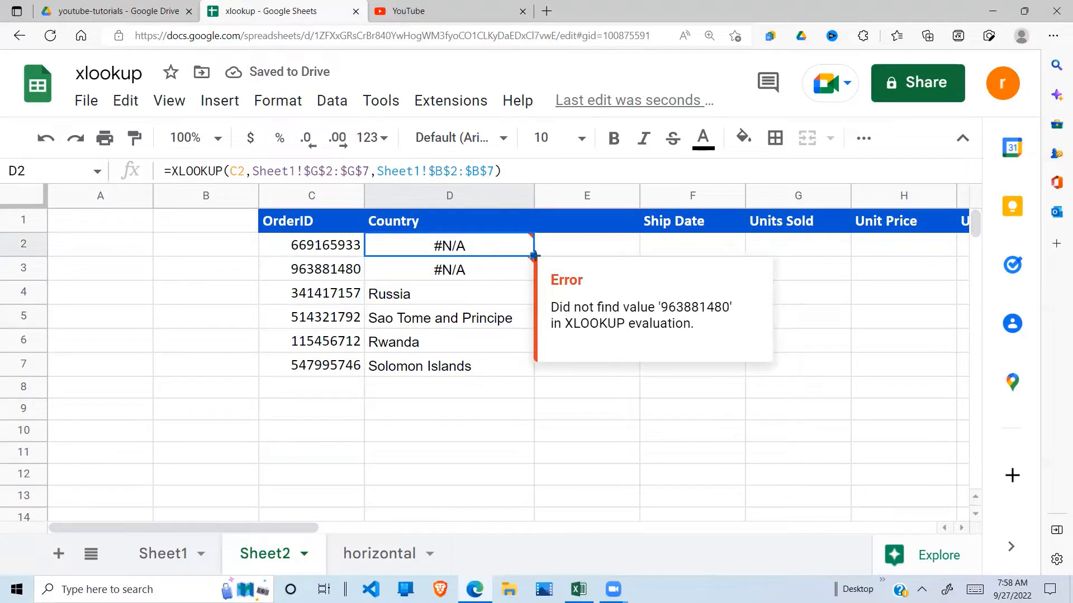
drag(533, 256, 517, 372)
click(560, 352)
click(450, 349)
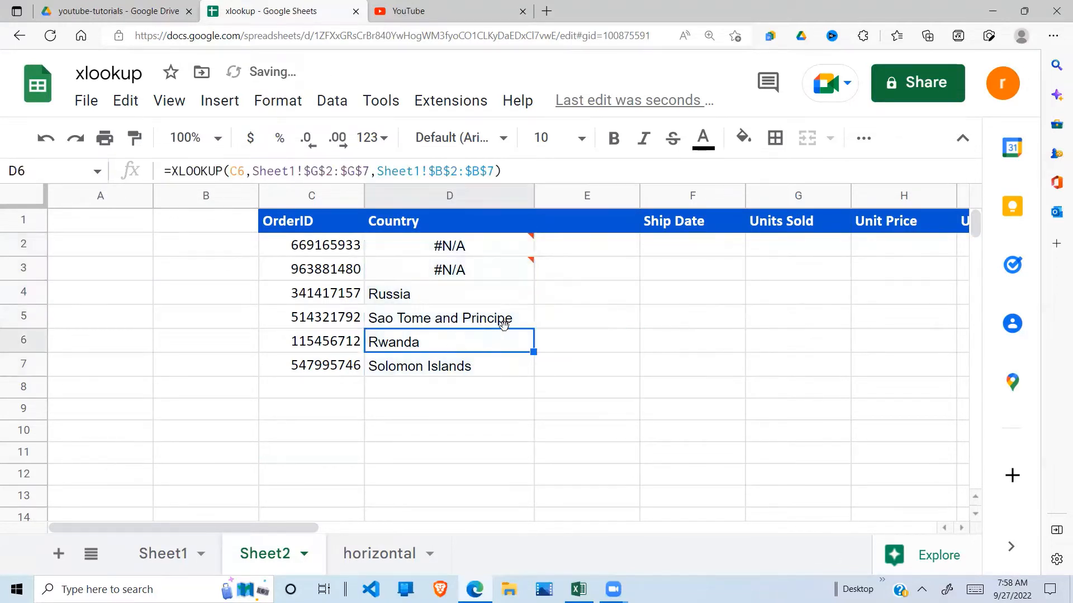
Step: Examine the filled Country formulas in D3 to D5 and the order IDs in C2 and C3
click(458, 276)
click(338, 271)
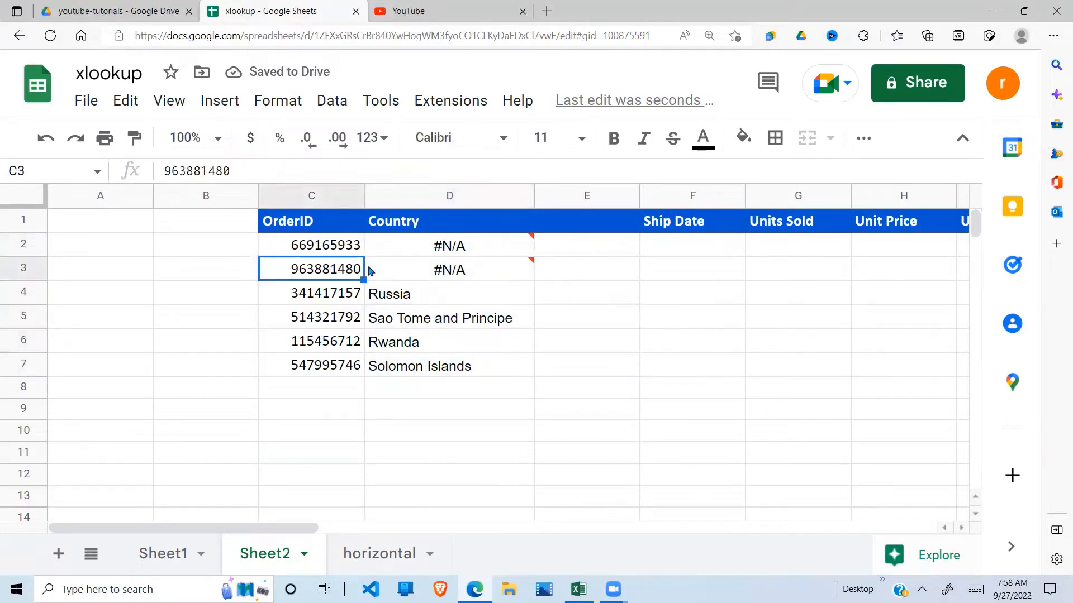
click(476, 278)
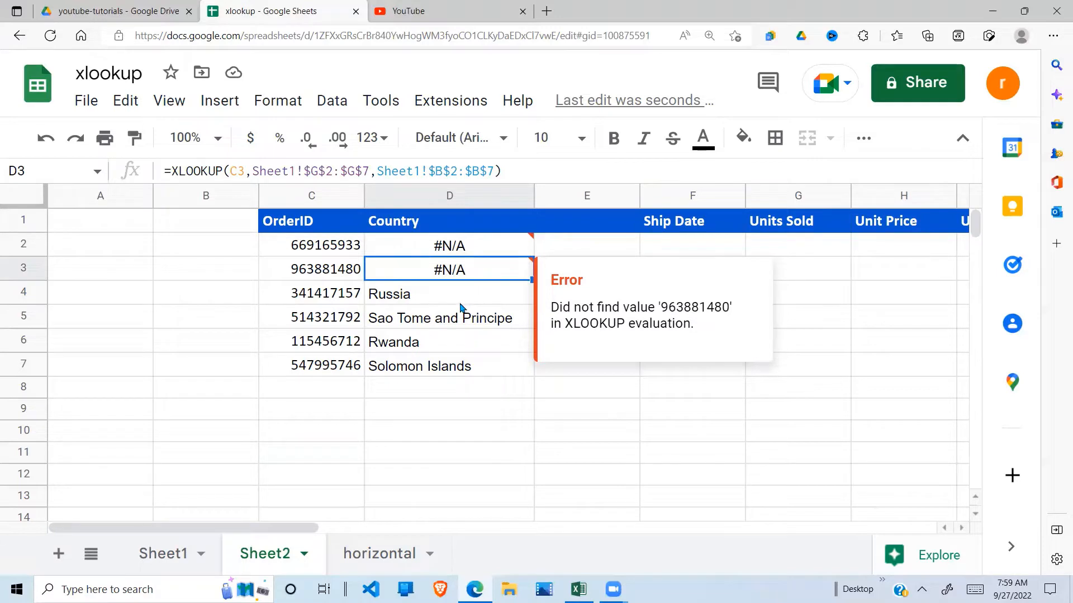
click(461, 297)
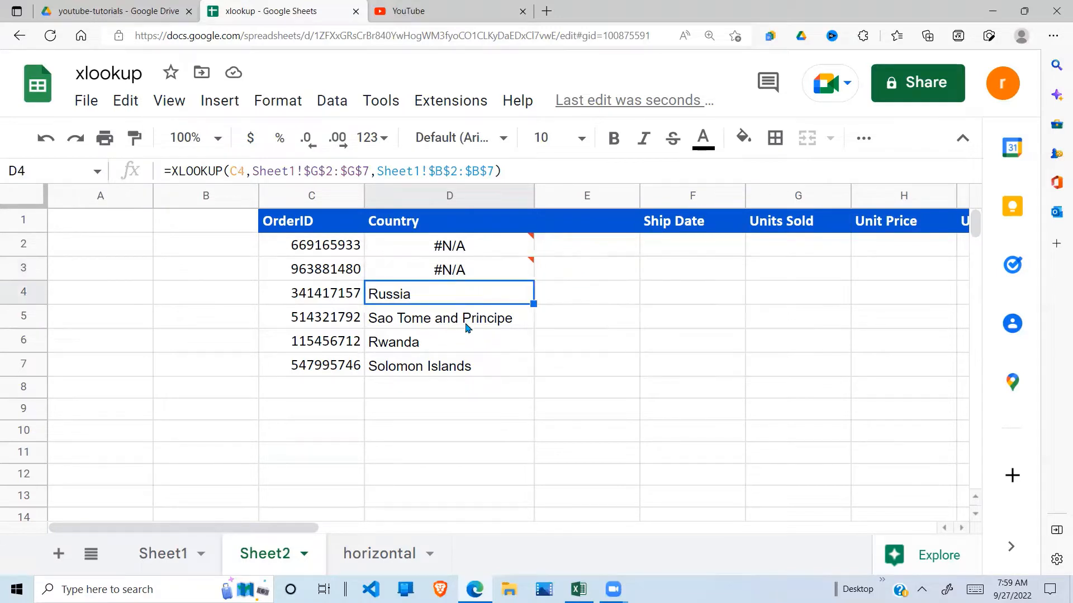
click(461, 326)
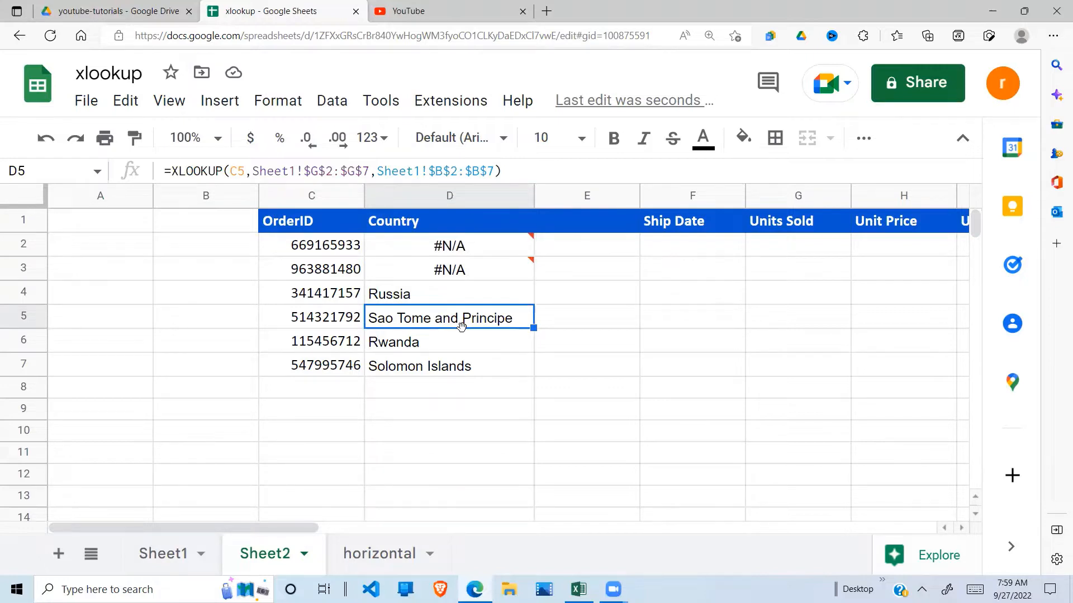
click(326, 276)
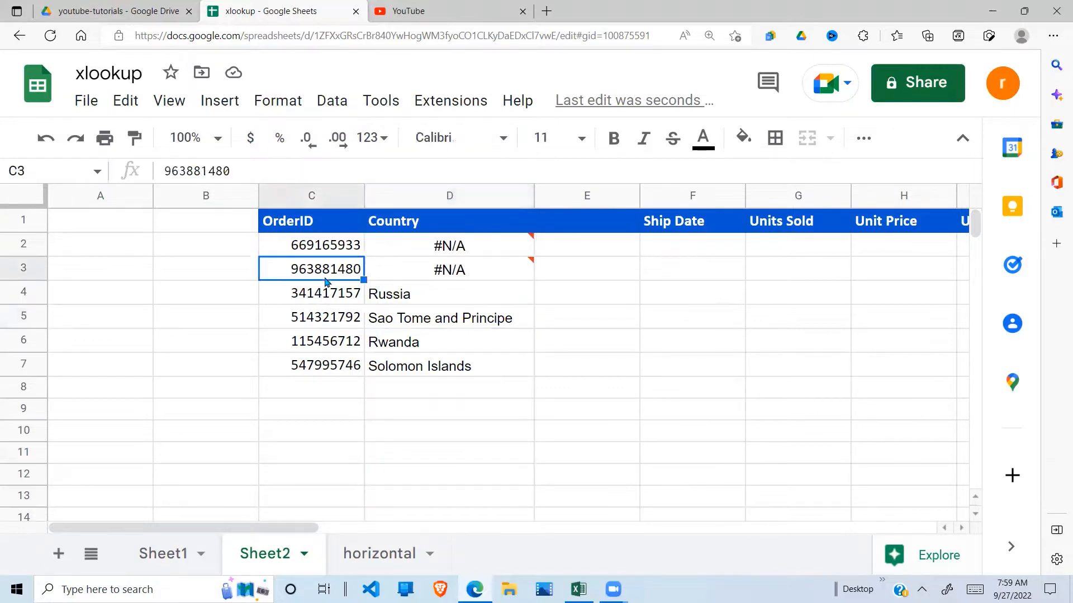
click(347, 247)
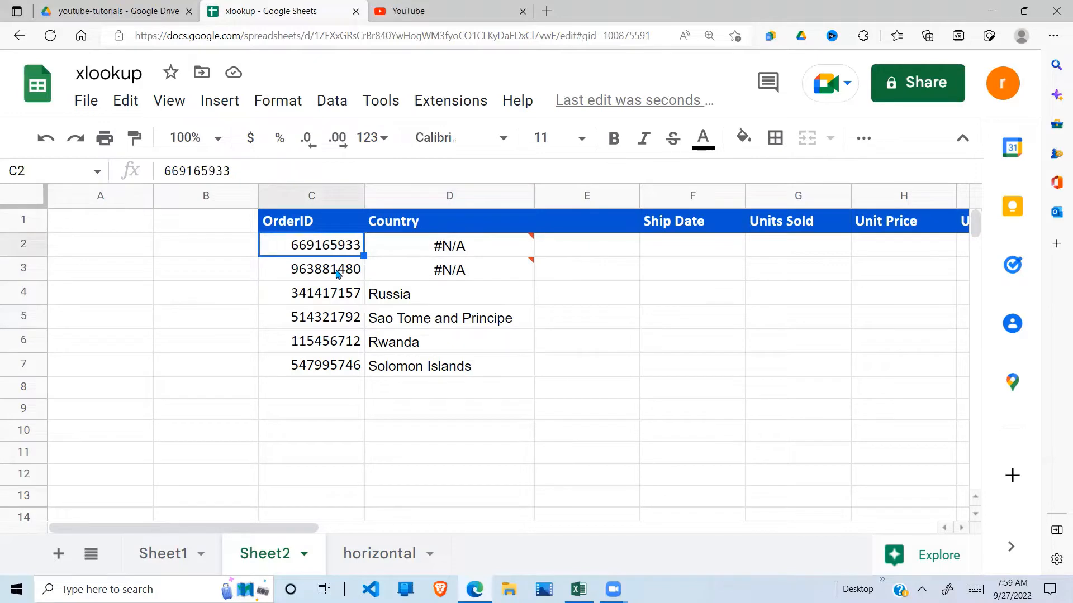
click(337, 274)
double_click(290, 247)
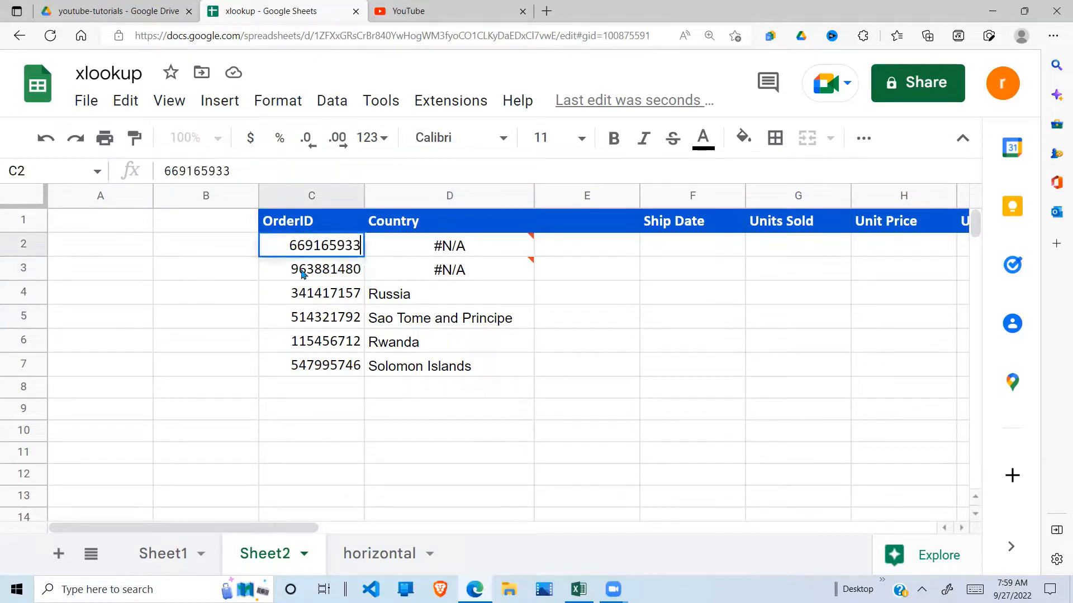
Step: Turn the order ID in C4 into text by adding an apostrophe in front of it
click(294, 299)
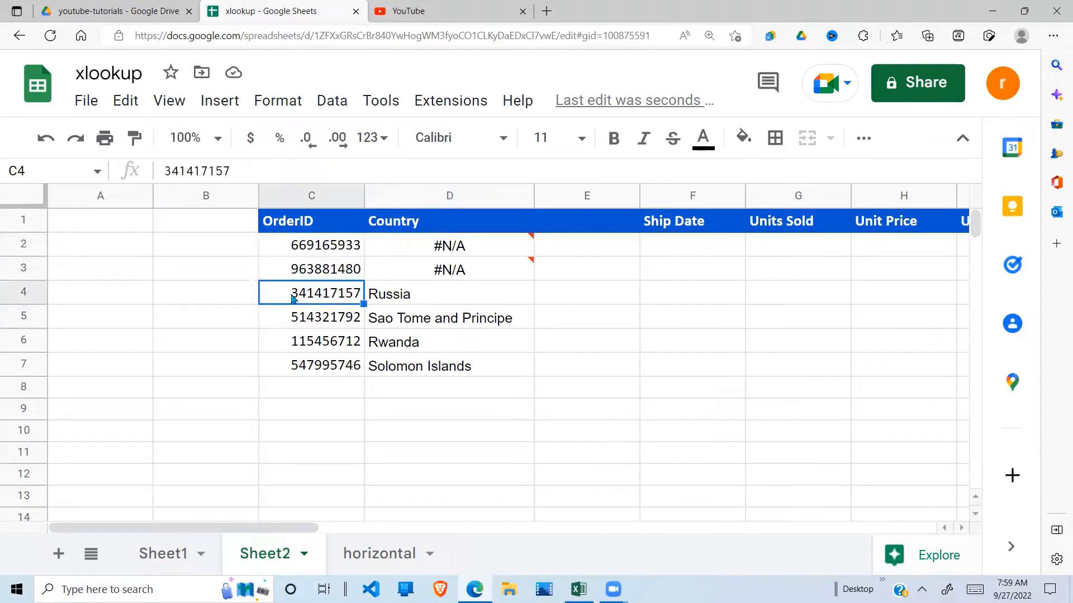
double_click(293, 299)
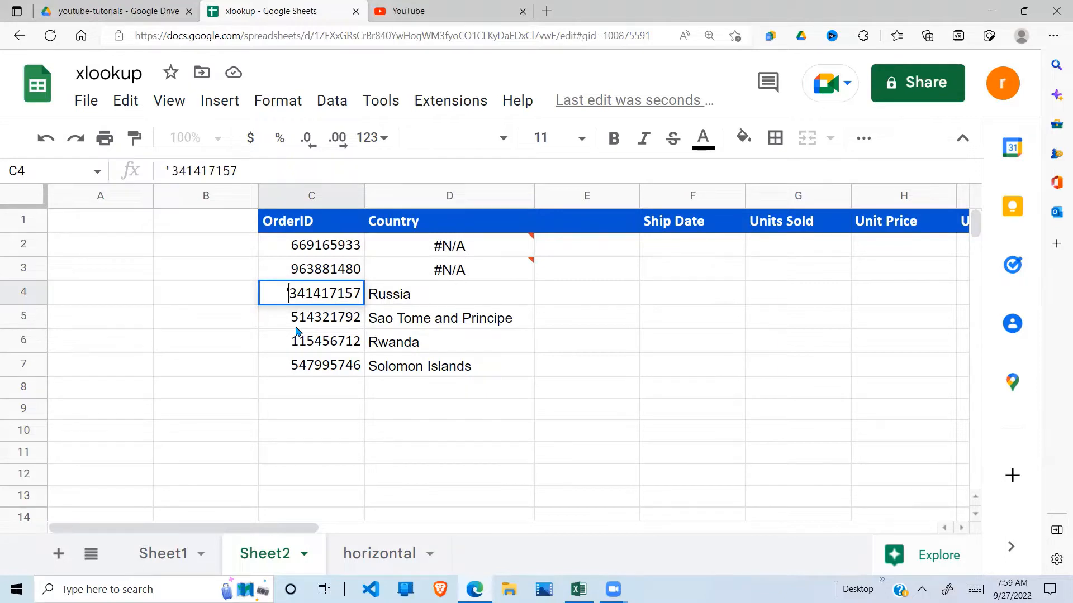
key(Return)
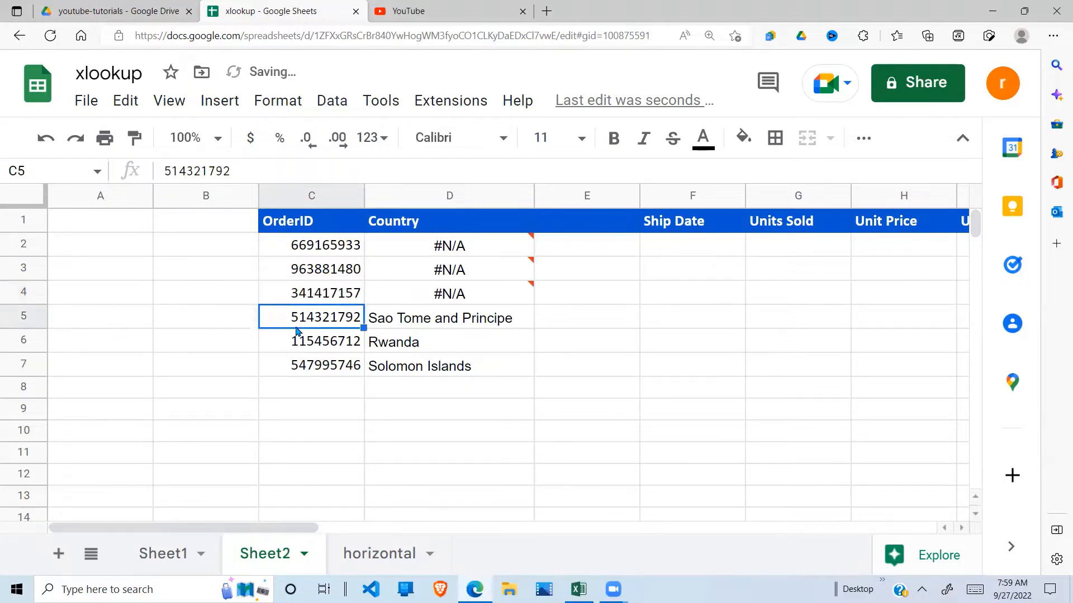
Step: Compare the order ID in C4 with its entry in Sheet1's G4, and read D4's error details on Sheet2
click(453, 296)
click(361, 300)
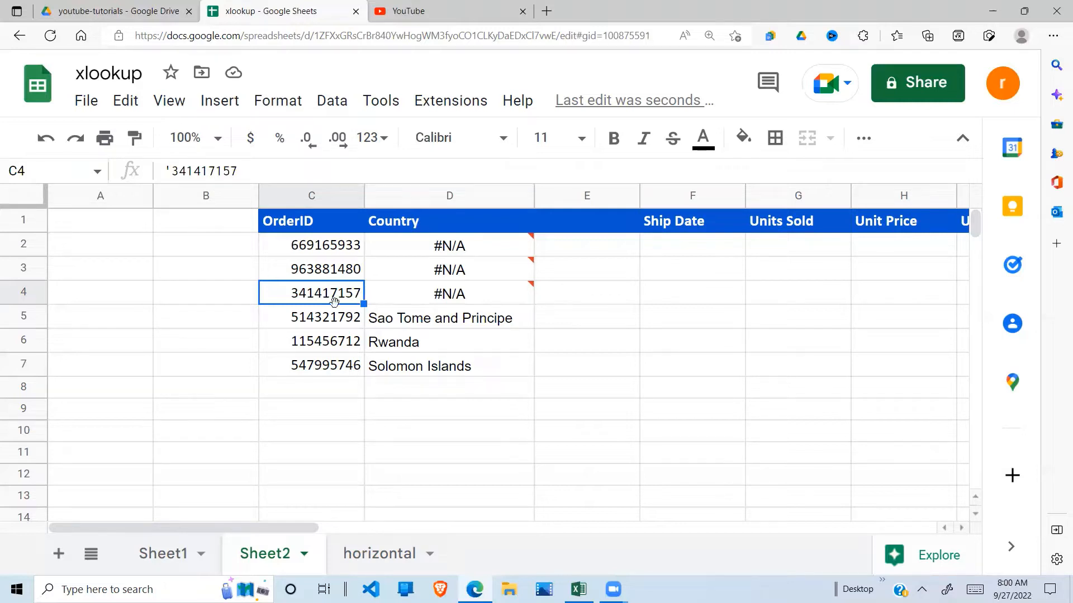
click(186, 554)
click(650, 315)
click(796, 296)
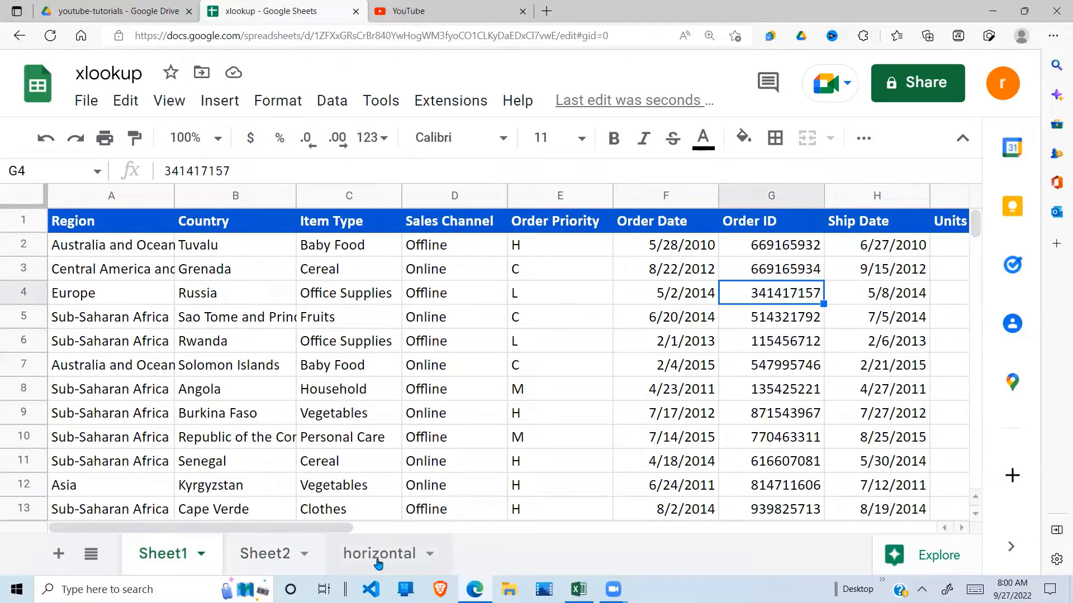
click(293, 573)
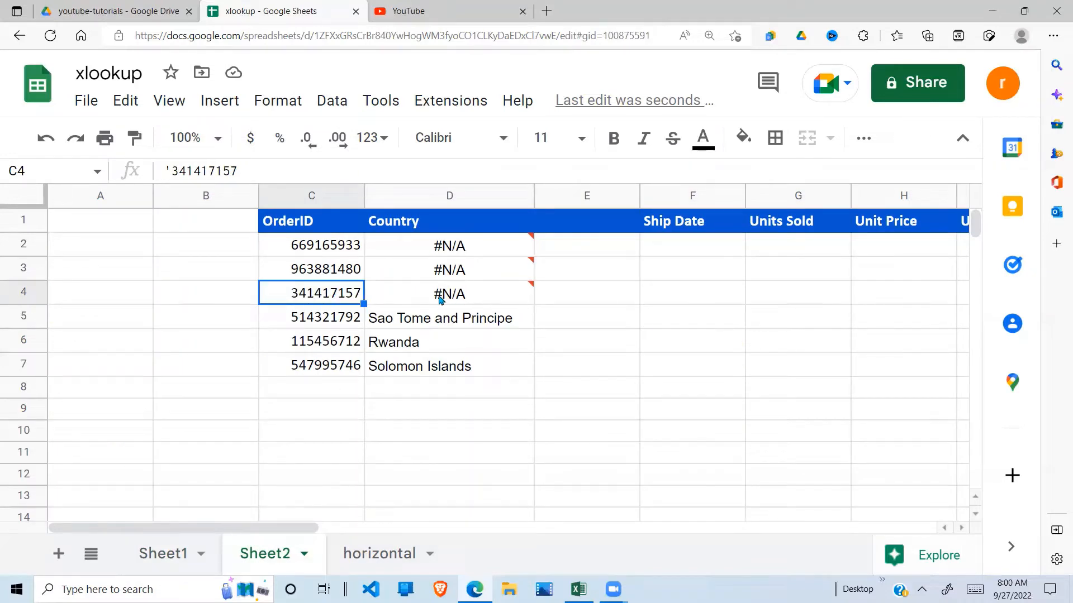
mouse_move(472, 302)
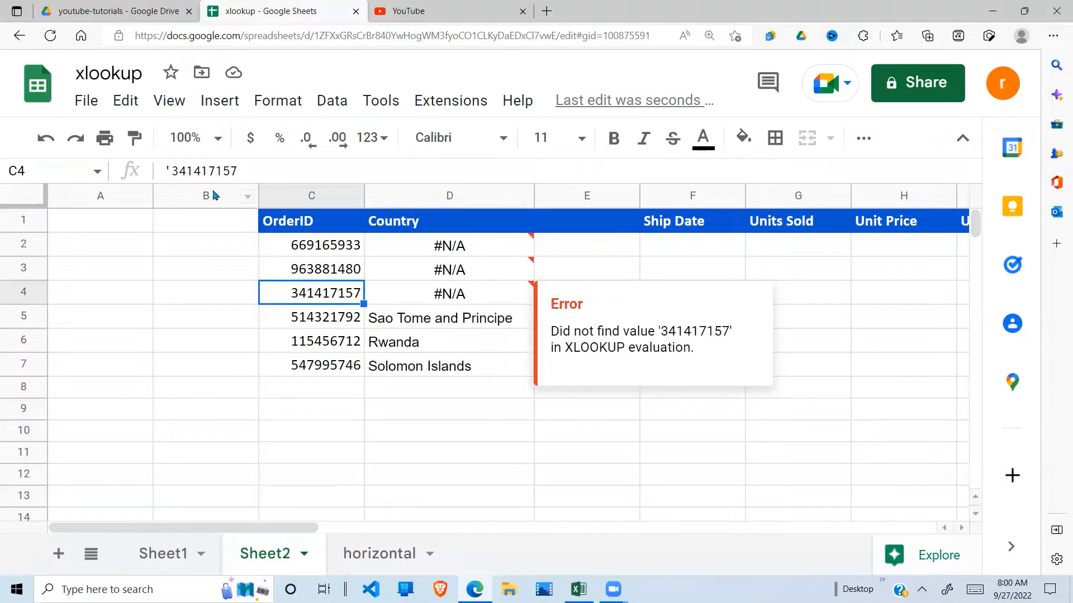
Step: Remove the leading apostrophe from the order ID in C4 of Sheet2
click(172, 171)
key(BackSpace)
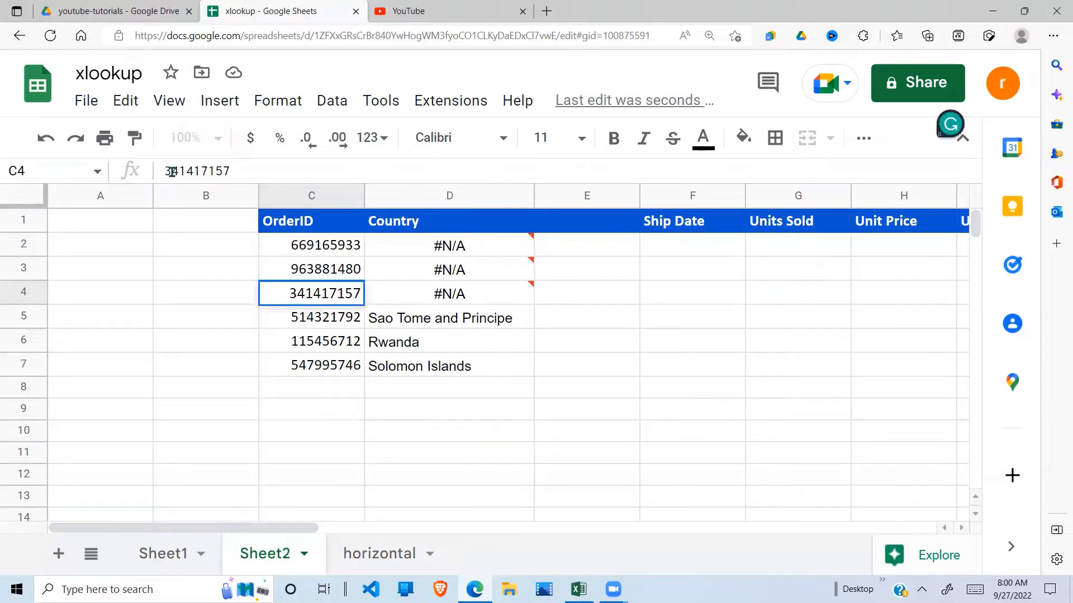
key(Return)
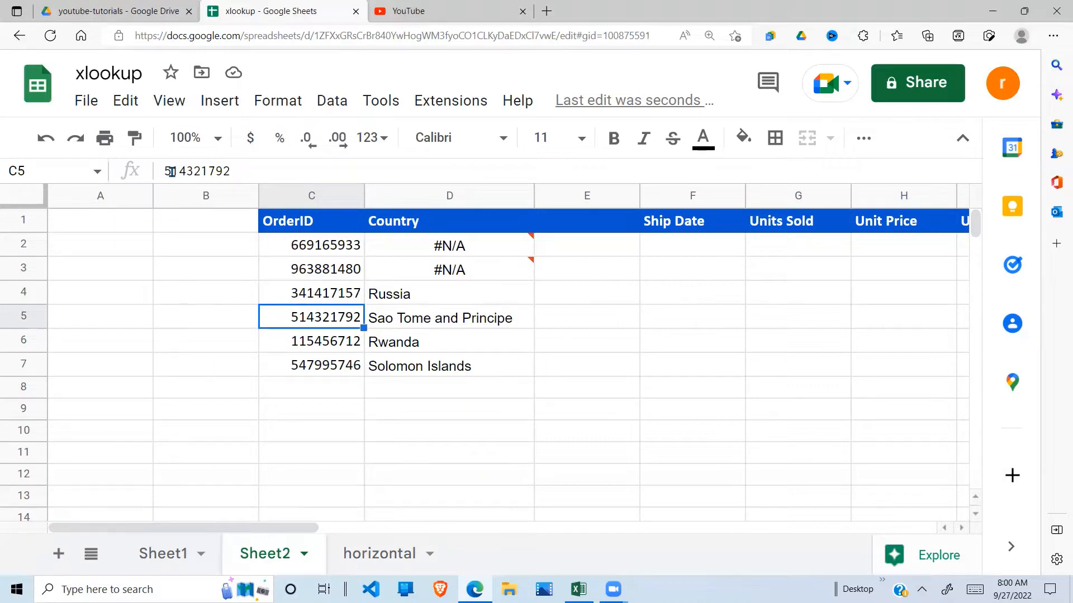
Step: Add "Not Found" as the missing_value argument of the XLOOKUP formula in D2
click(480, 270)
click(491, 244)
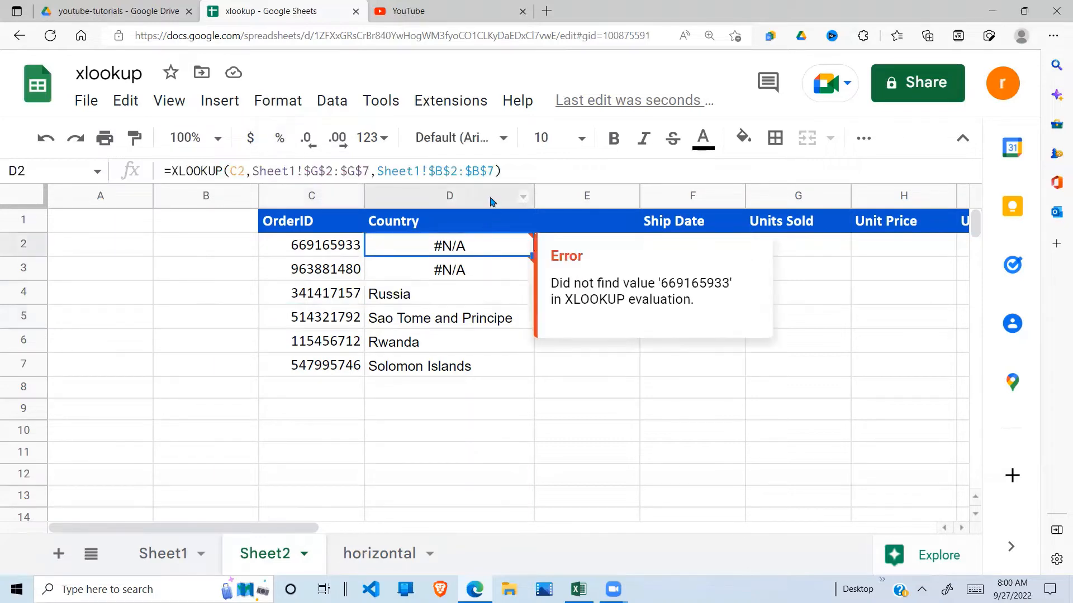
click(494, 172)
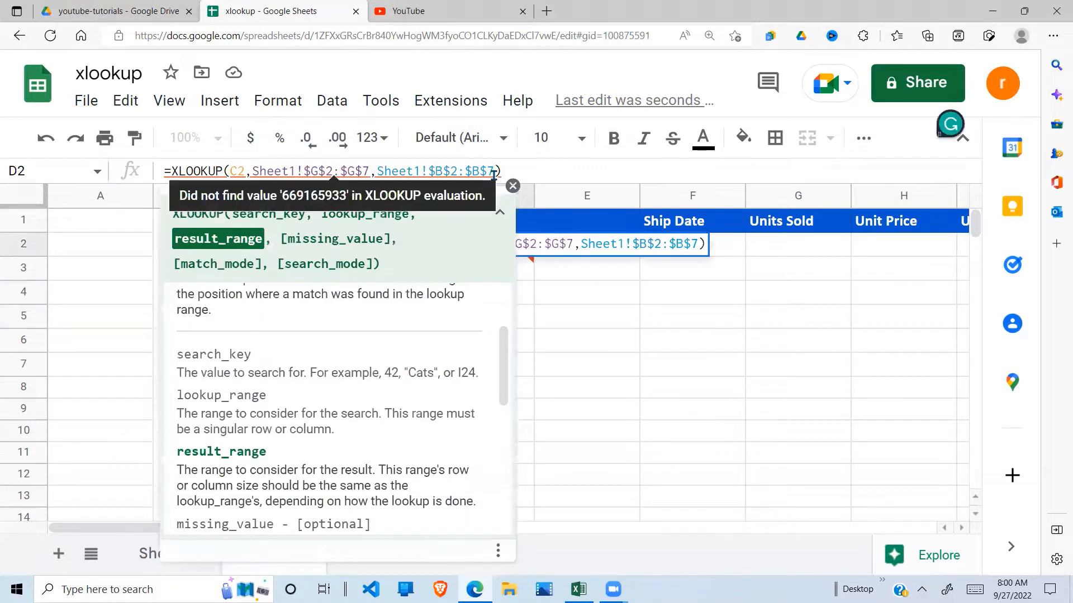
text(,)
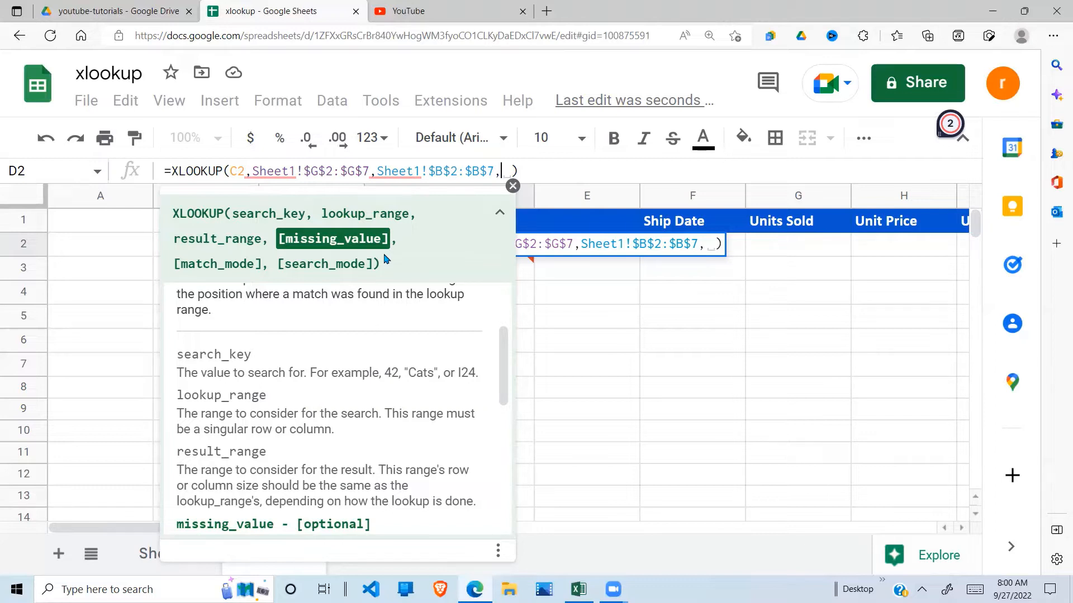
text(")
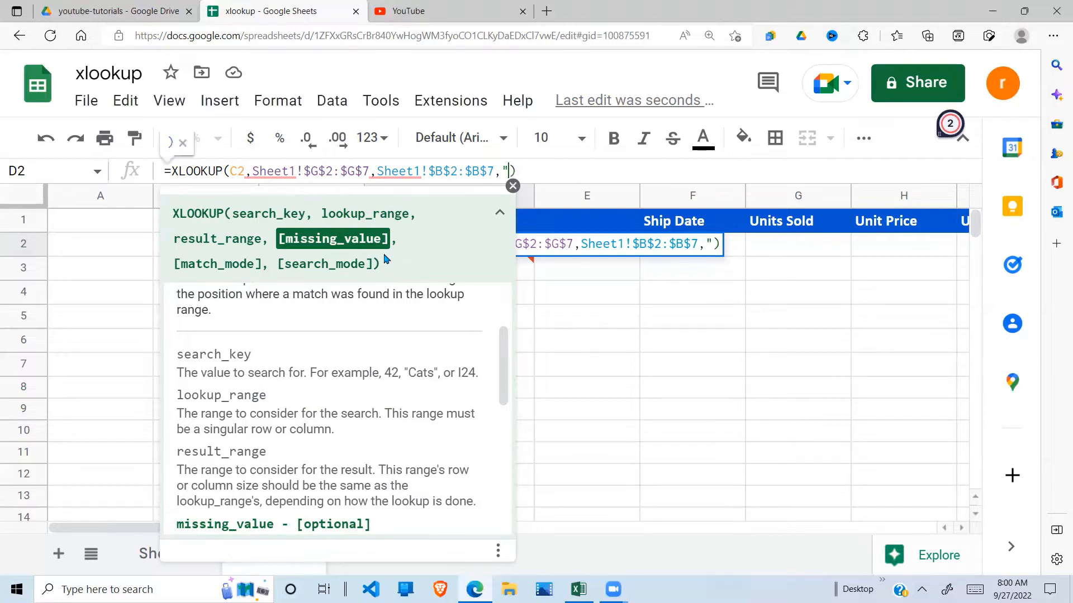
text(Not F)
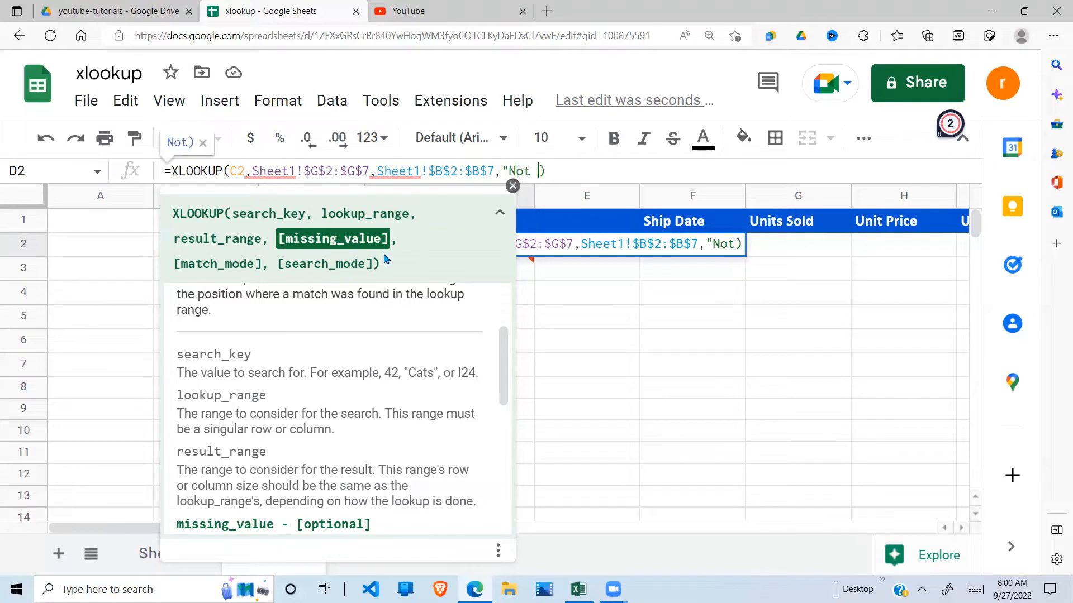
text(ound)
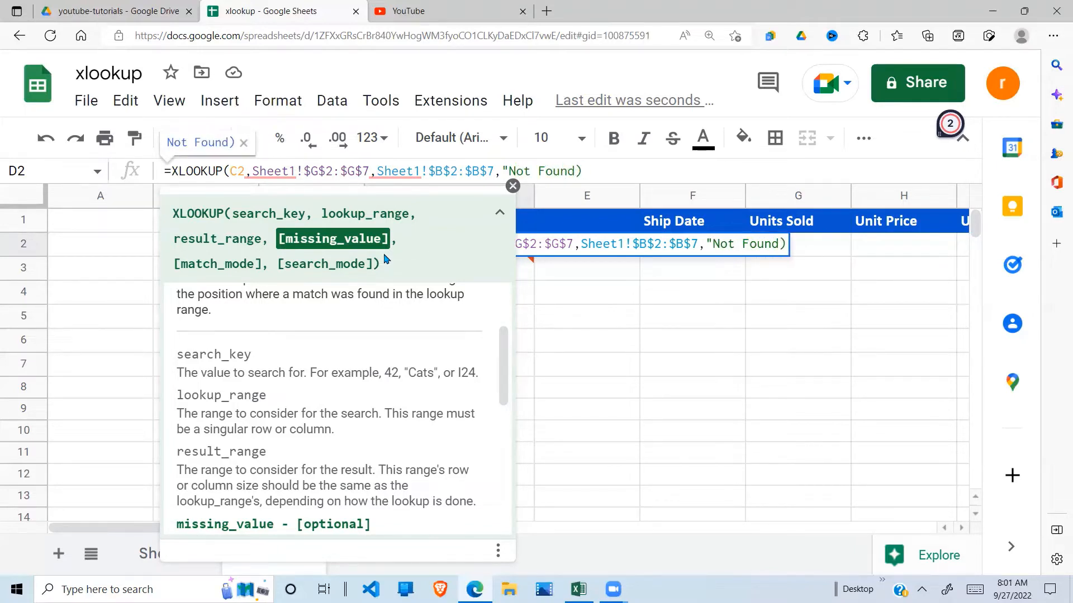
text(")
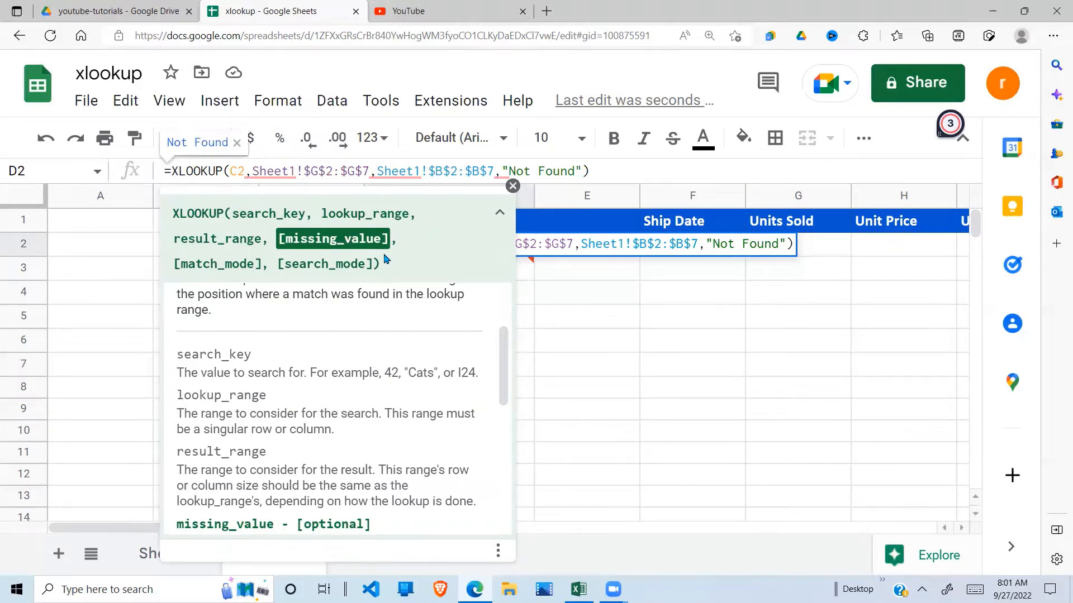
key(Return)
Step: Fill the XLOOKUP formula with its "Not Found" argument from D2 down through D7
click(461, 302)
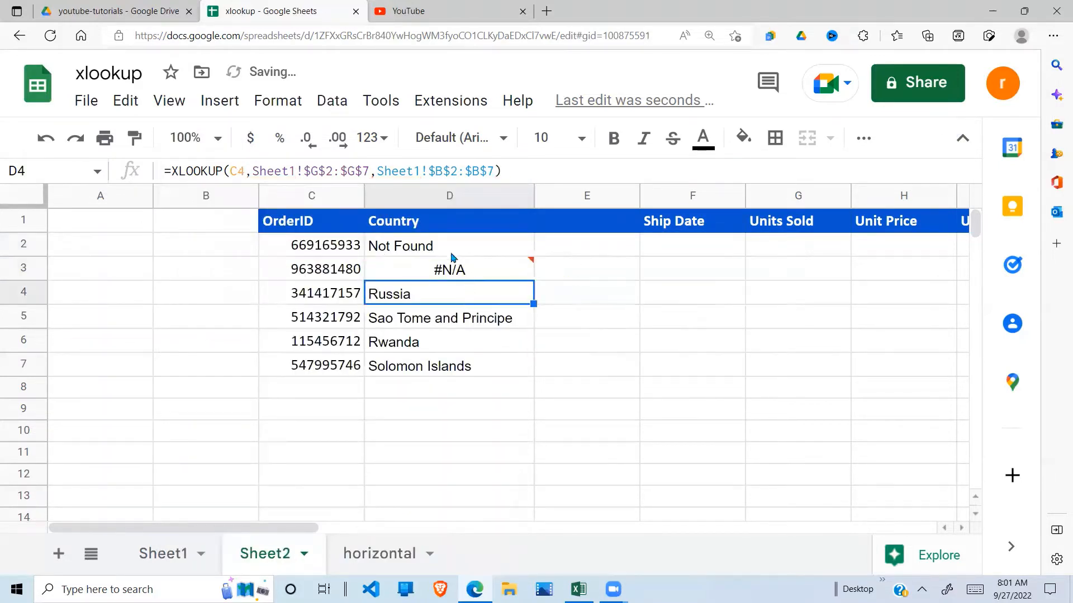
click(452, 254)
key(Left)
click(494, 243)
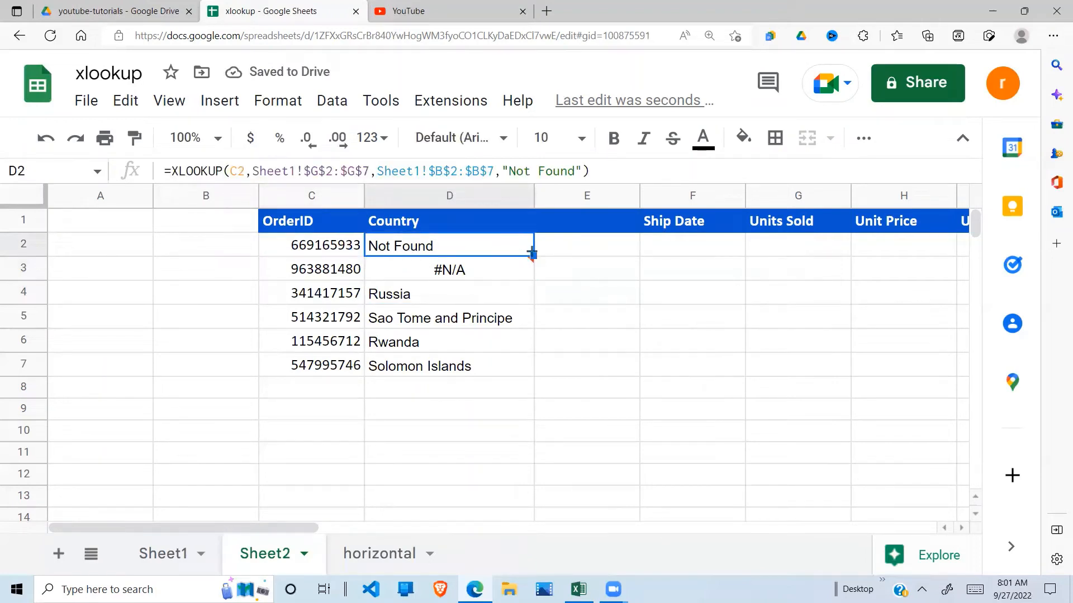
drag(533, 254, 508, 376)
click(437, 283)
click(358, 269)
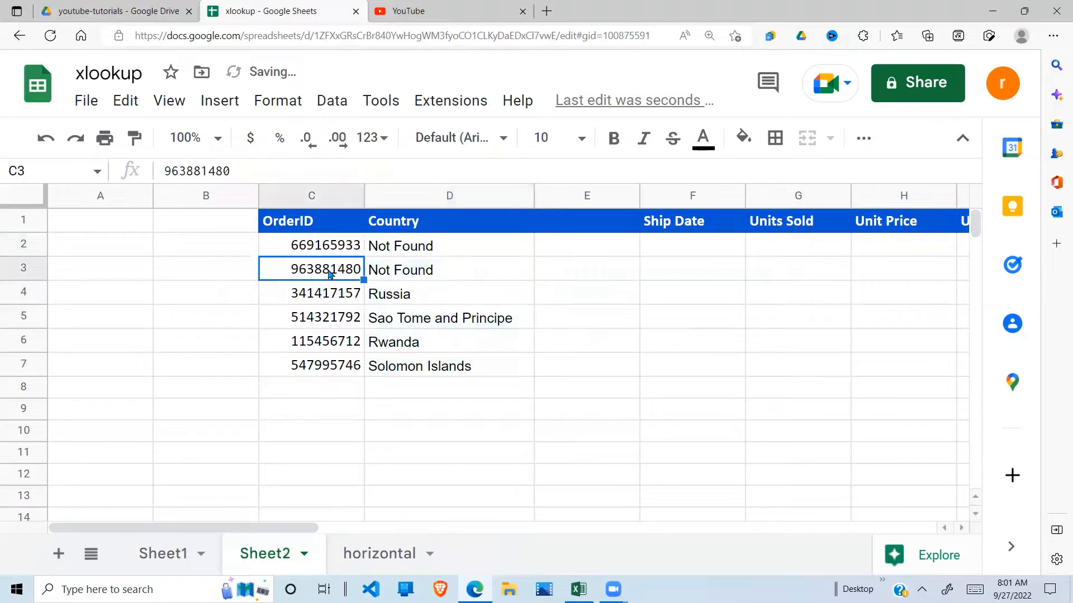
Step: Replace "Not Found" with 0 as the missing_value argument of the XLOOKUP formula in D3
click(421, 246)
click(426, 271)
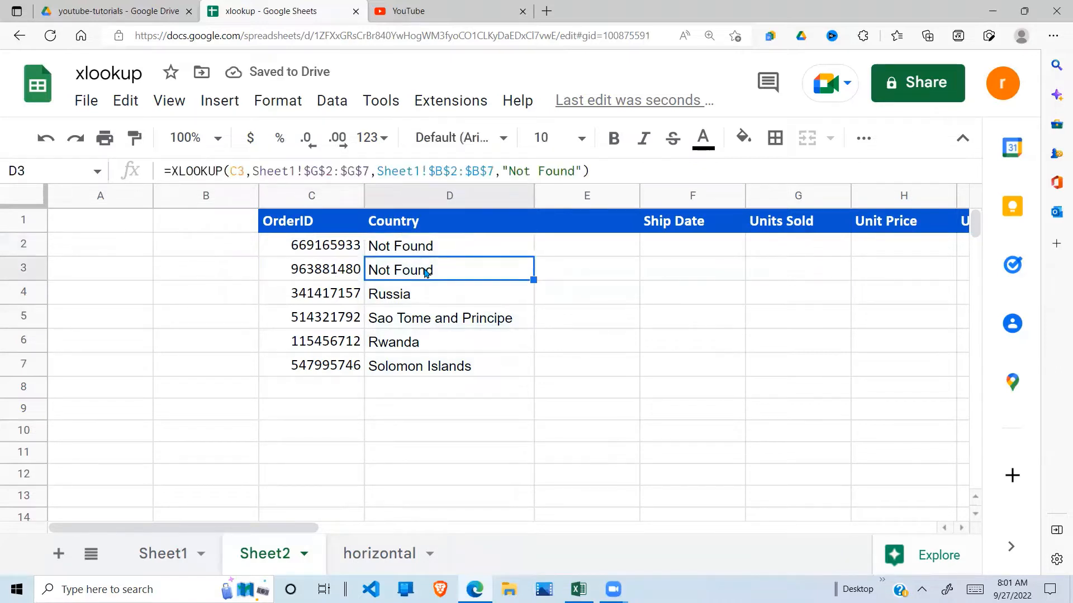
click(428, 301)
click(441, 364)
click(448, 274)
click(579, 171)
key(BackSpace)
key(BackSpace)
key(BackSpace)
key(BackSpace)
key(BackSpace)
key(BackSpace)
key(BackSpace)
key(BackSpace)
key(BackSpace)
key(BackSpace)
key(BackSpace)
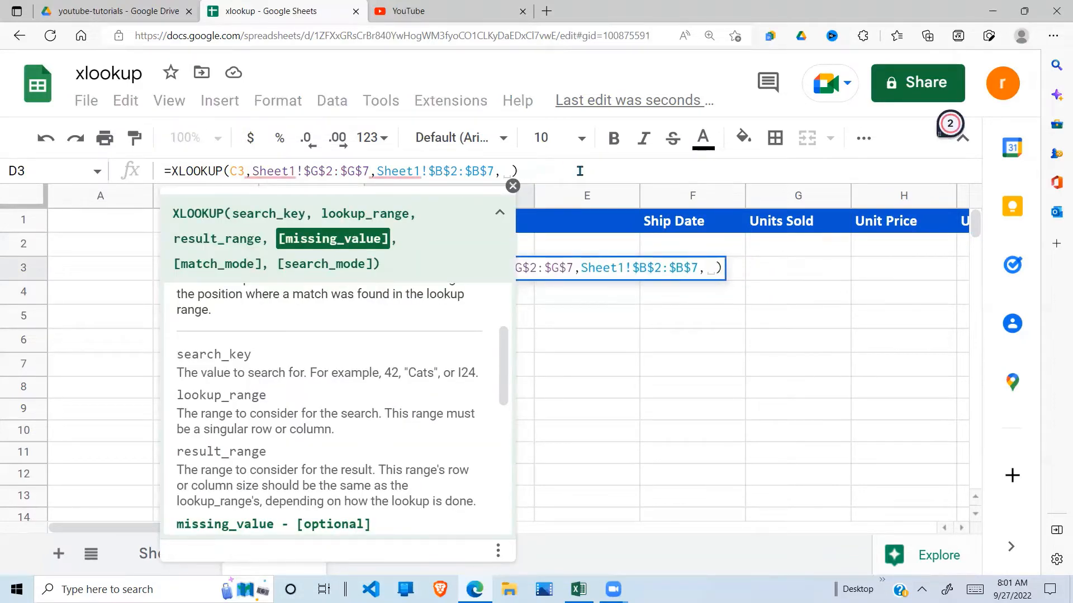
text(0)
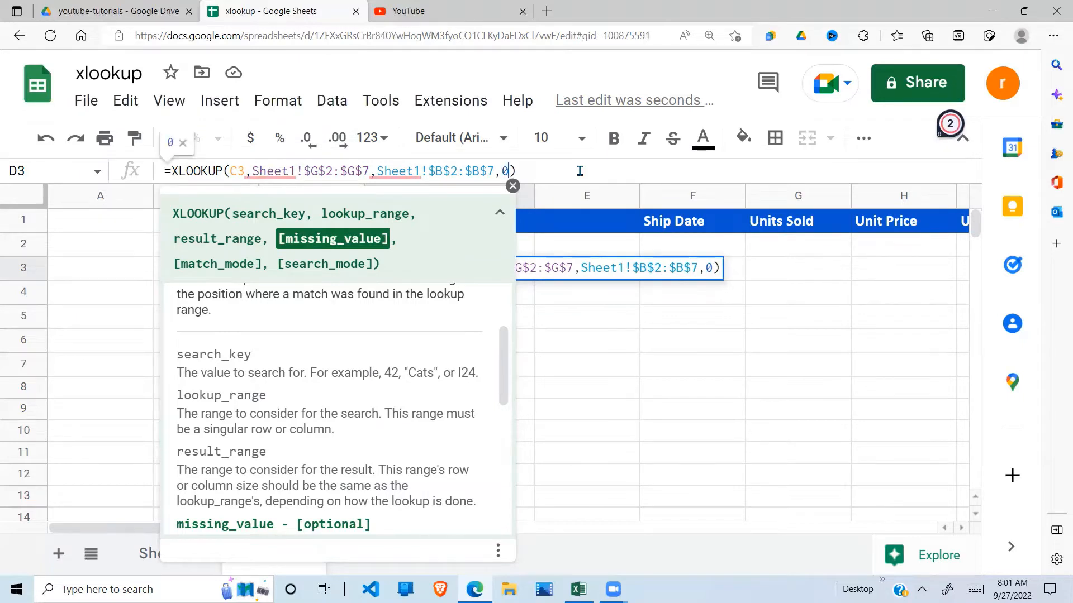
key(Return)
Step: Copy the XLOOKUP formula with 0 as missing_value from D3 into D2:D7
click(488, 249)
click(507, 267)
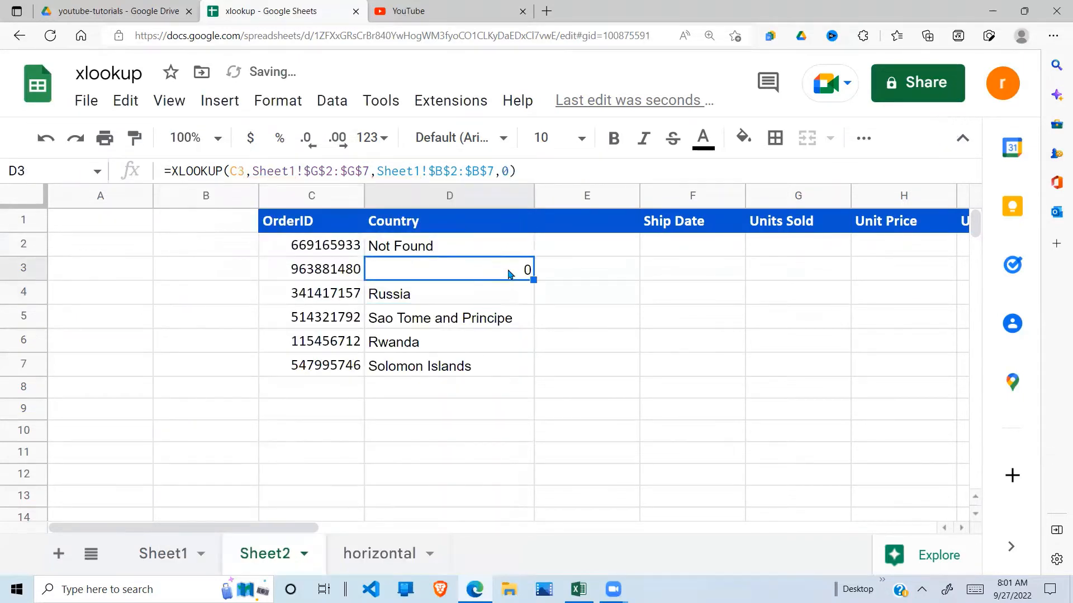
key(ctrl+c)
drag(462, 253, 466, 364)
key(ctrl+v)
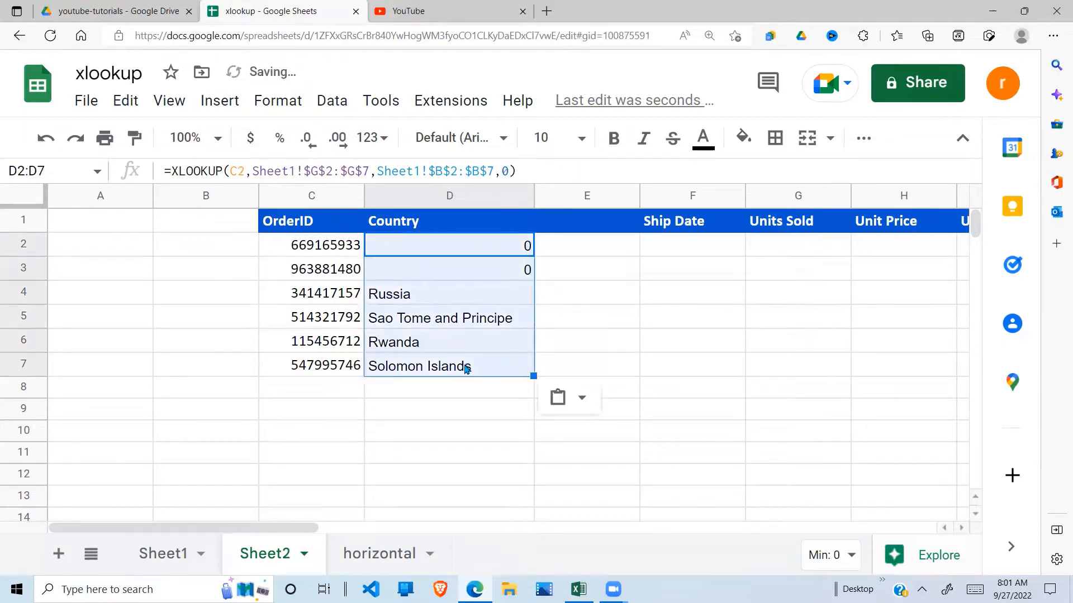
click(430, 347)
click(449, 251)
key(Down)
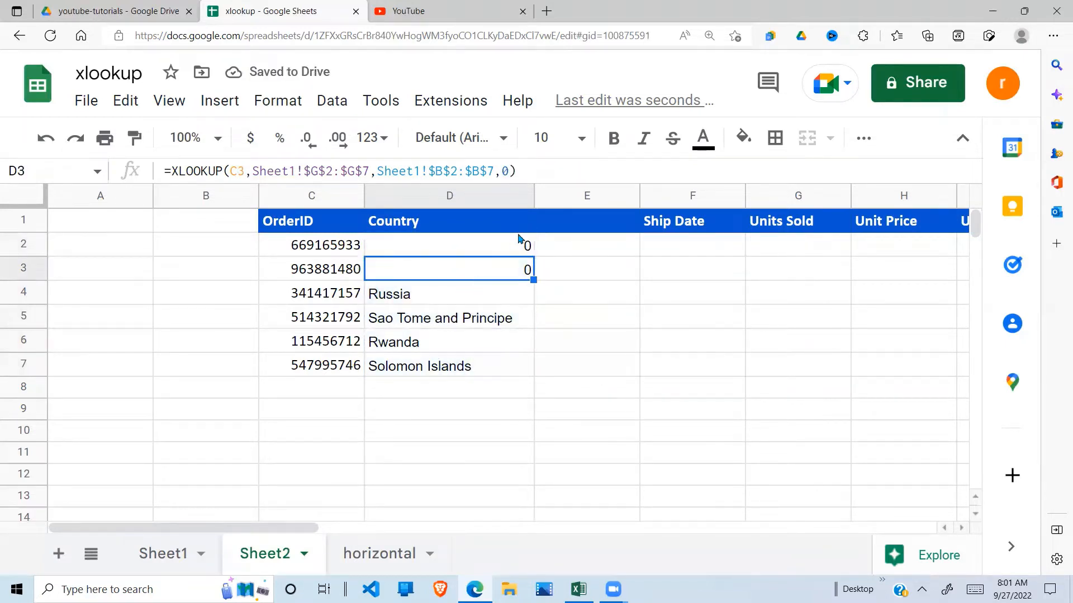
Step: Set the missing_value argument of D2's XLOOKUP formula to an empty string ("")
click(520, 230)
click(502, 254)
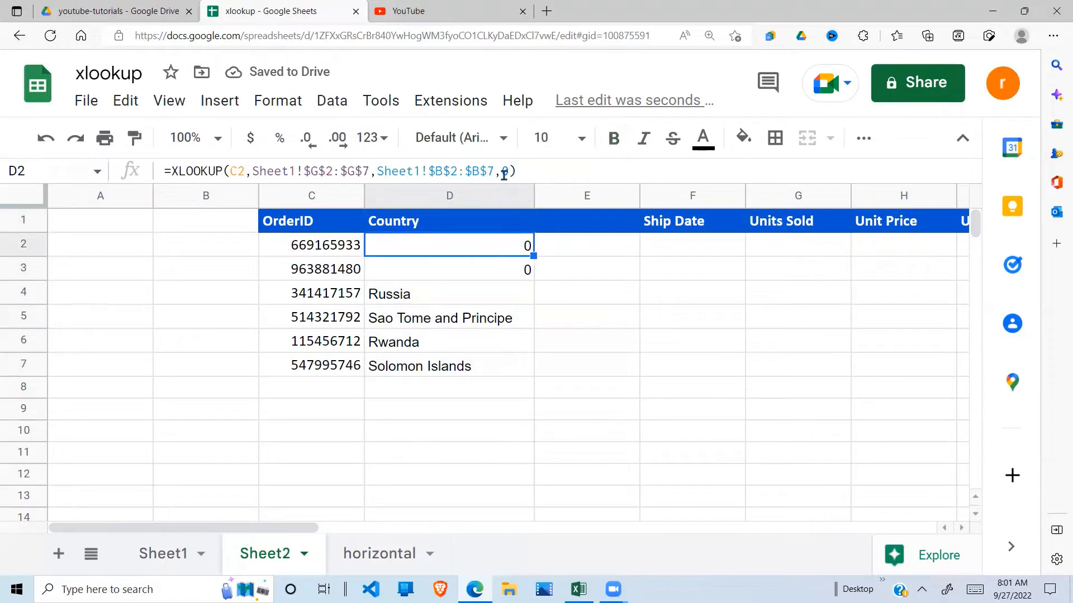
double_click(504, 172)
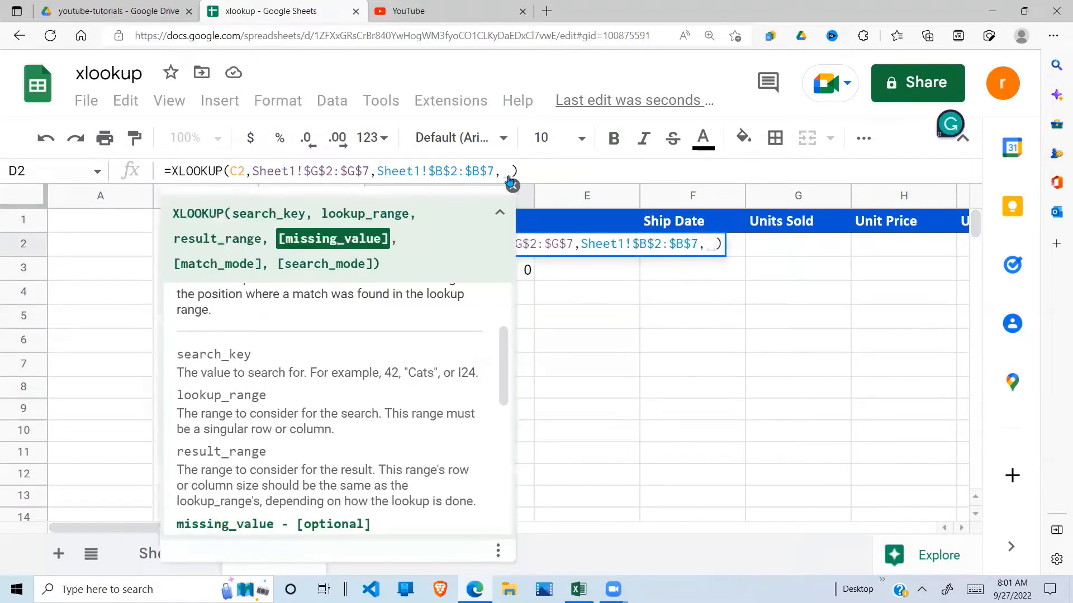
text("")
key(Return)
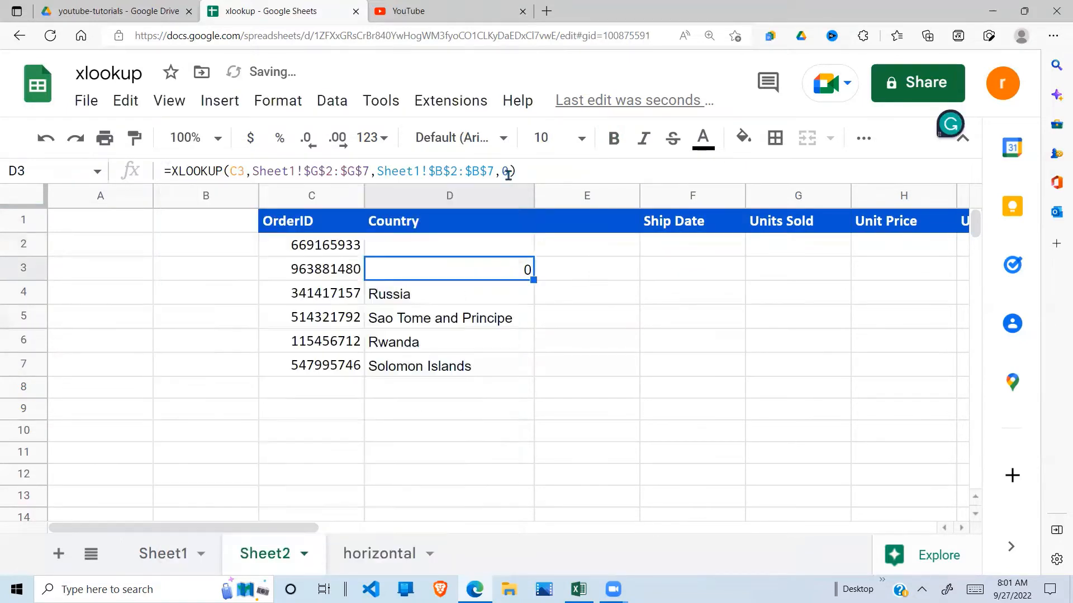
Step: Fill the XLOOKUP formula with the empty-string argument from D2 down through D7 and check the filled cells
click(483, 248)
drag(534, 256, 513, 374)
click(560, 343)
click(450, 254)
click(444, 272)
click(440, 291)
click(442, 328)
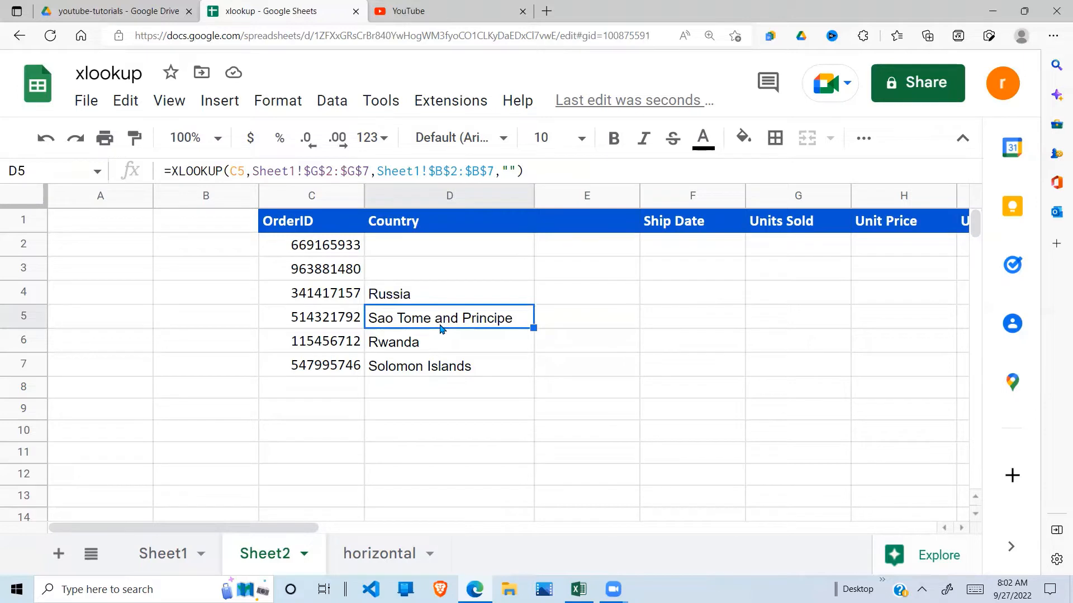
Step: Set the missing_value argument of D2's XLOOKUP formula back to "Not Found"
click(469, 255)
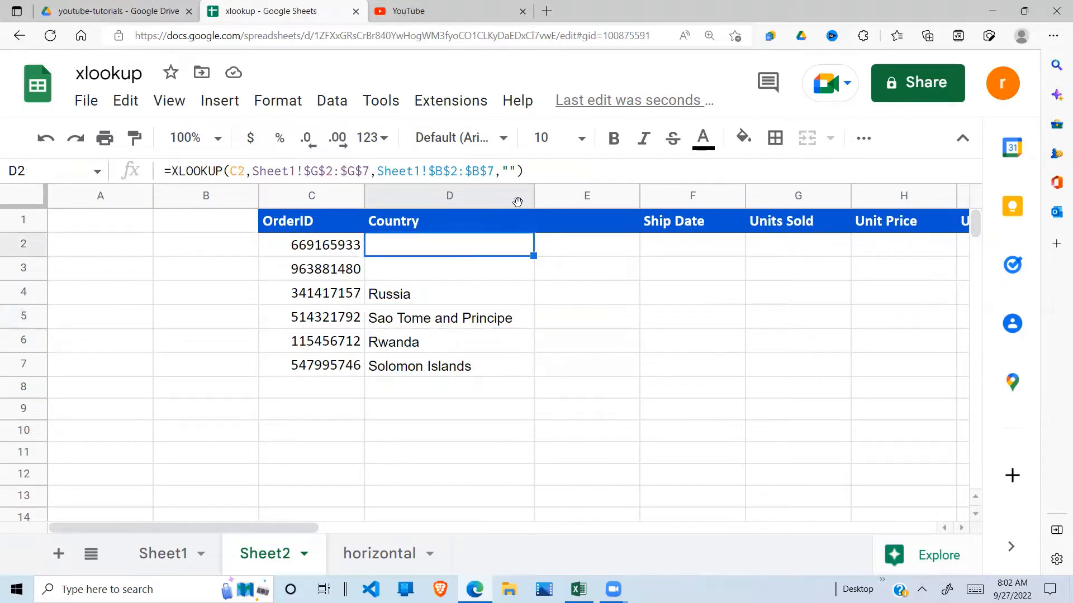
click(515, 169)
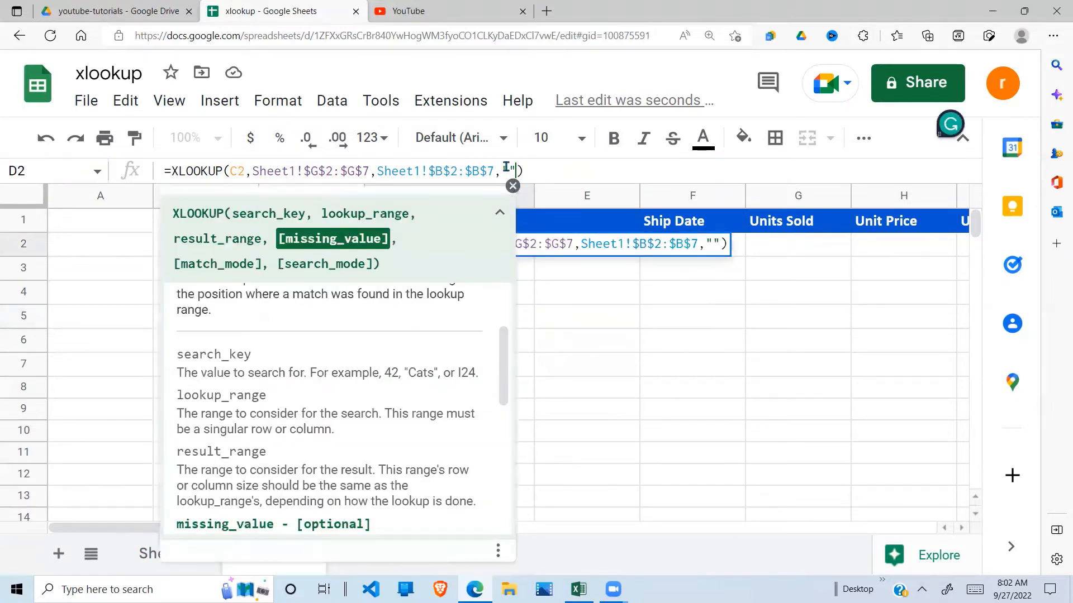
text(Not )
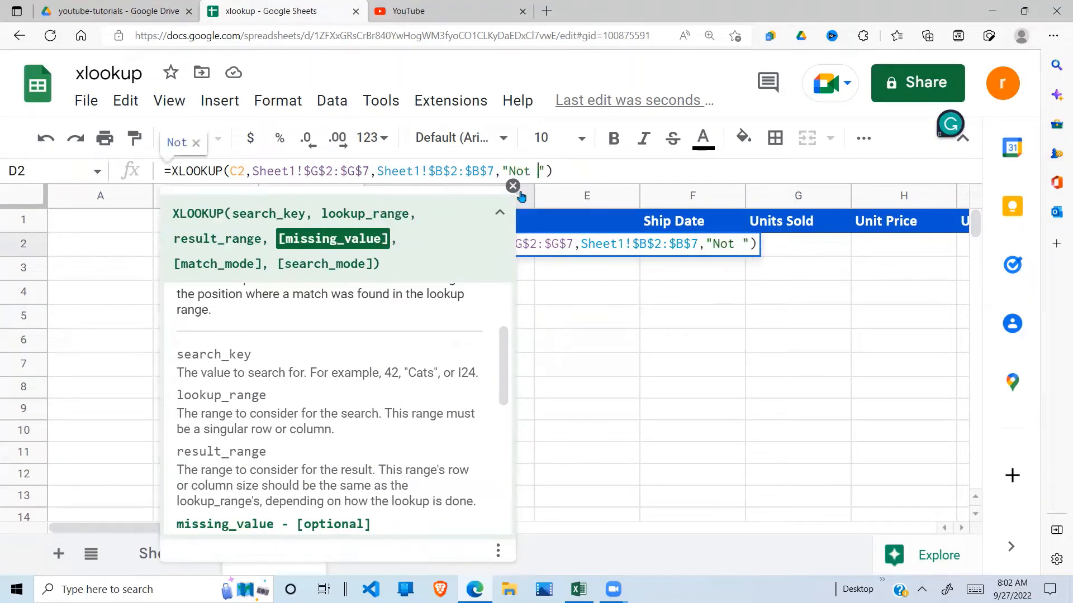
text(Found)
key(Return)
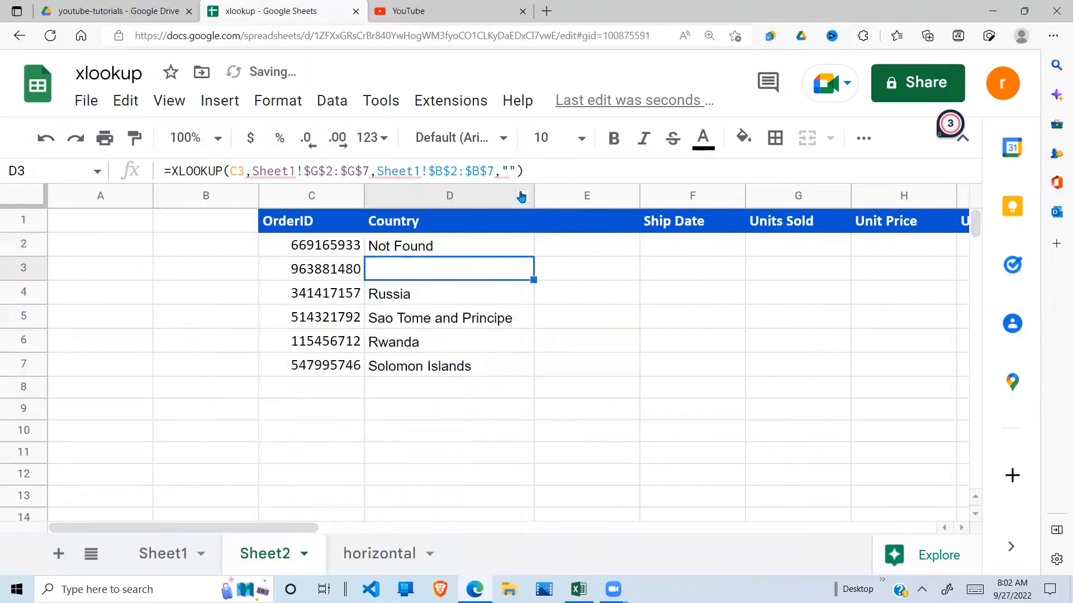
Step: Fill D2's "Not Found" formula down through D7 and review the order IDs and their results
click(494, 243)
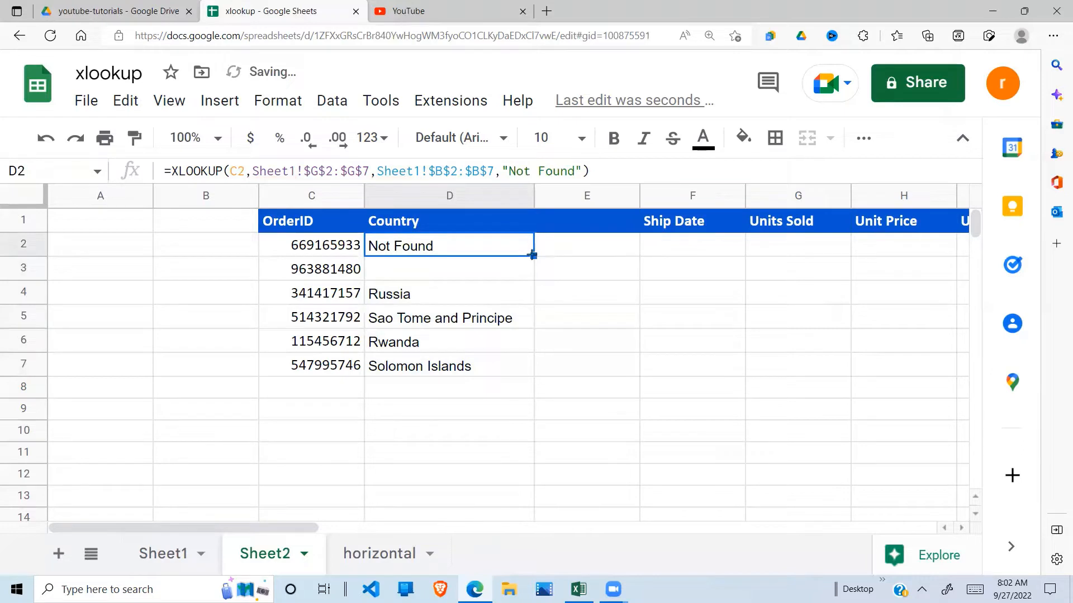
drag(532, 255, 527, 364)
click(479, 328)
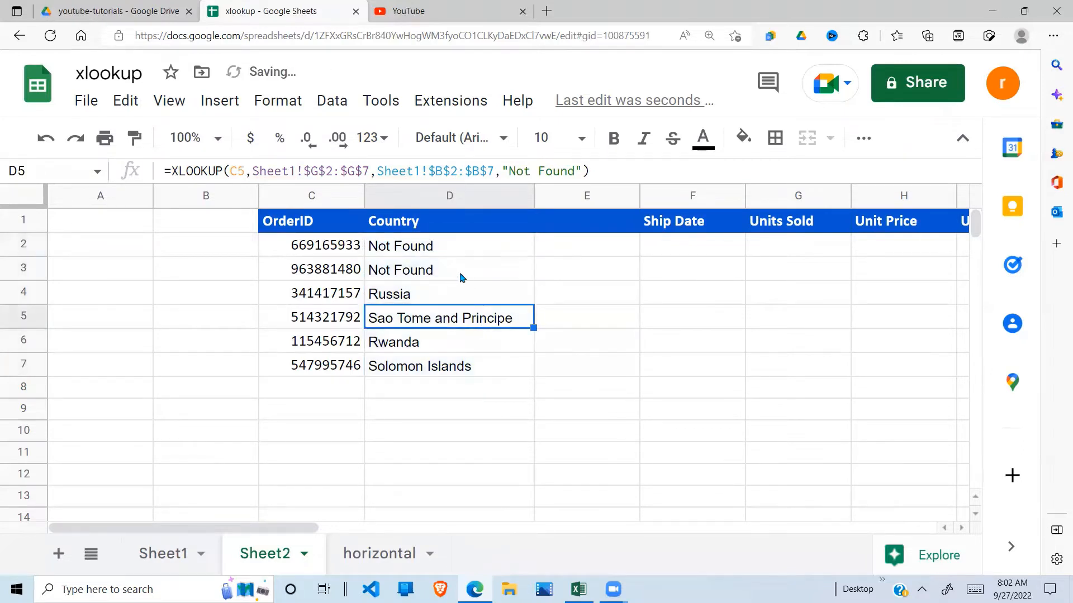
click(461, 276)
click(351, 254)
drag(351, 254, 354, 276)
click(434, 271)
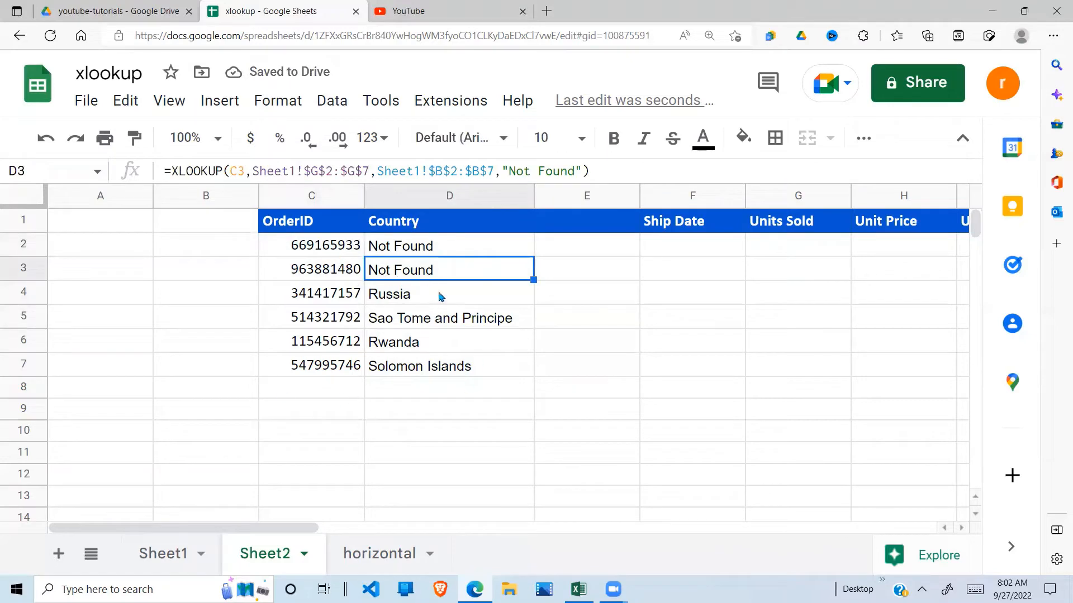
click(427, 328)
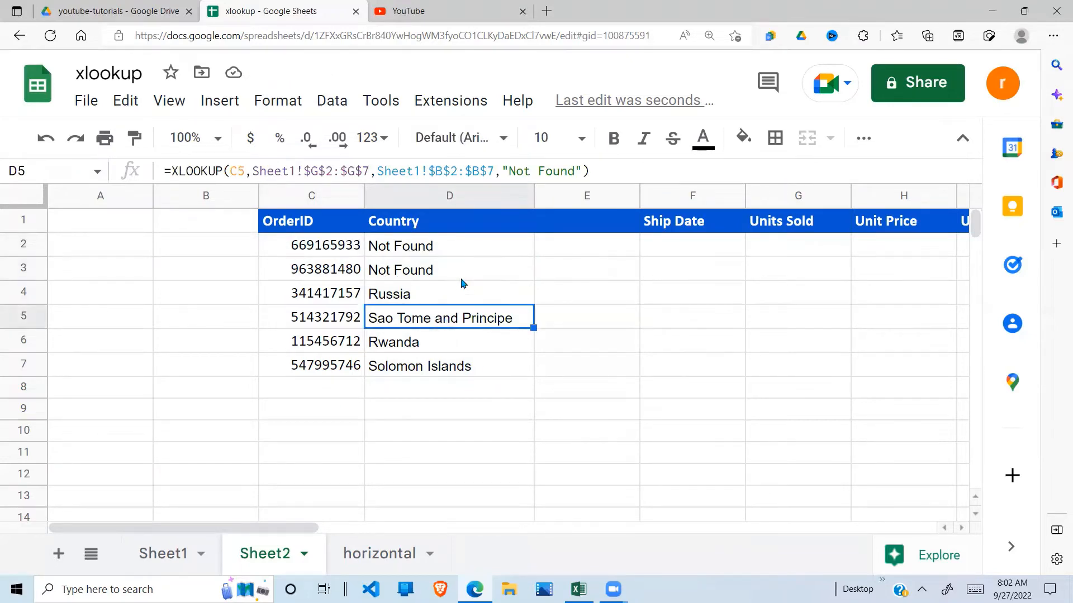
click(455, 256)
click(468, 288)
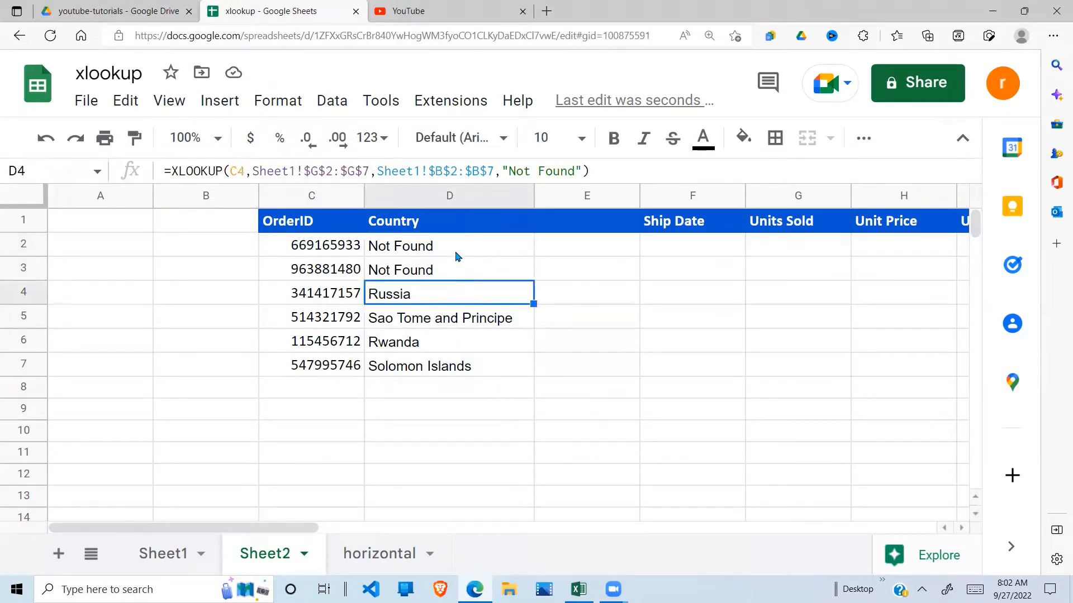
Step: Read the match_mode description and add 0 as the match_mode argument of the XLOOKUP formula in D2
click(457, 254)
click(581, 169)
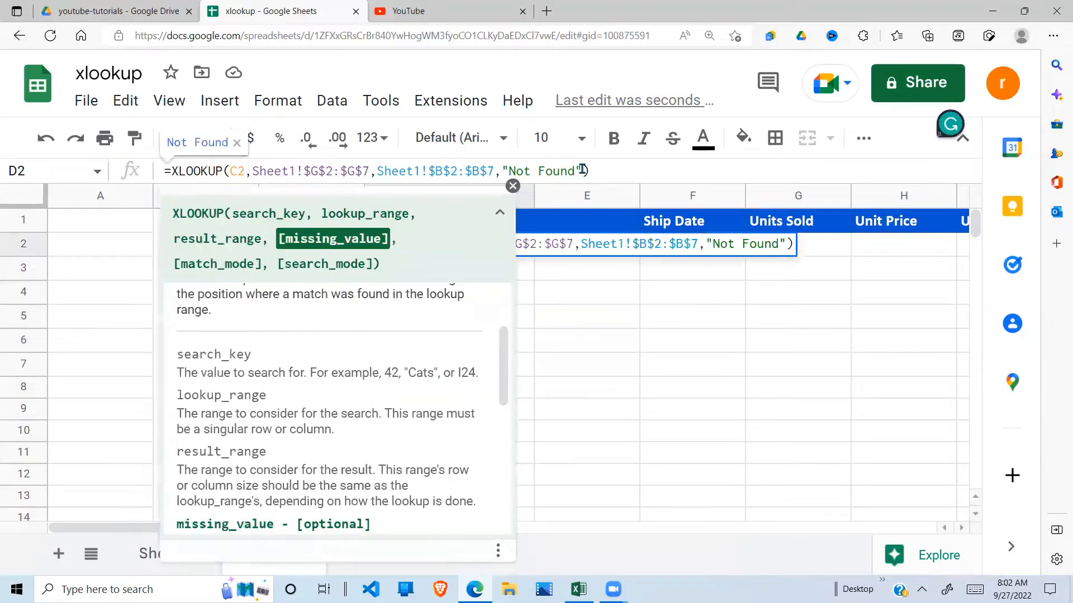
text(,)
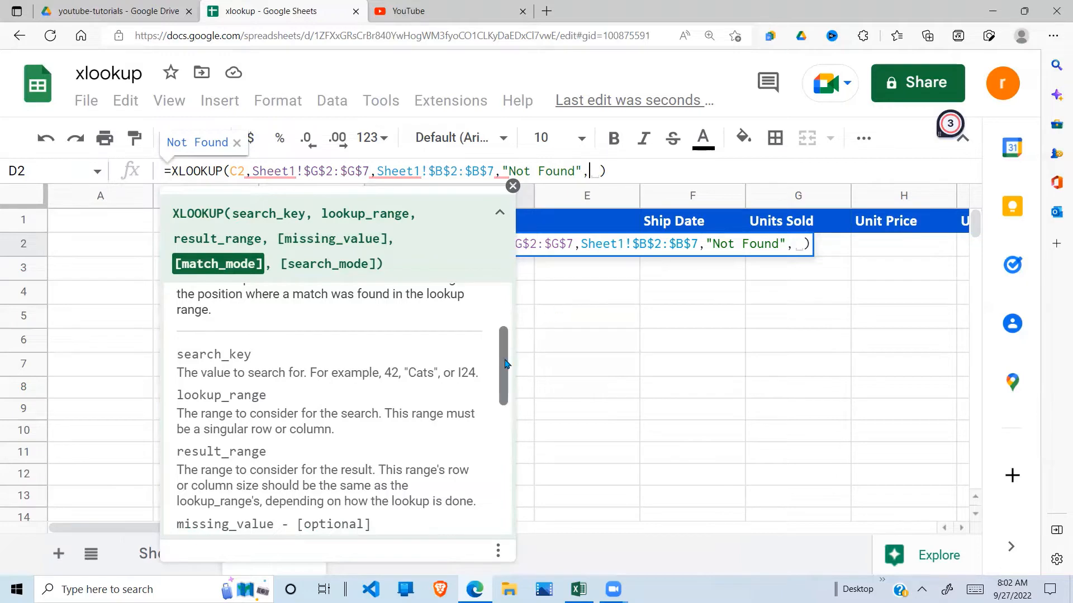
scroll(506, 413, down, 3)
scroll(504, 425, down, 2)
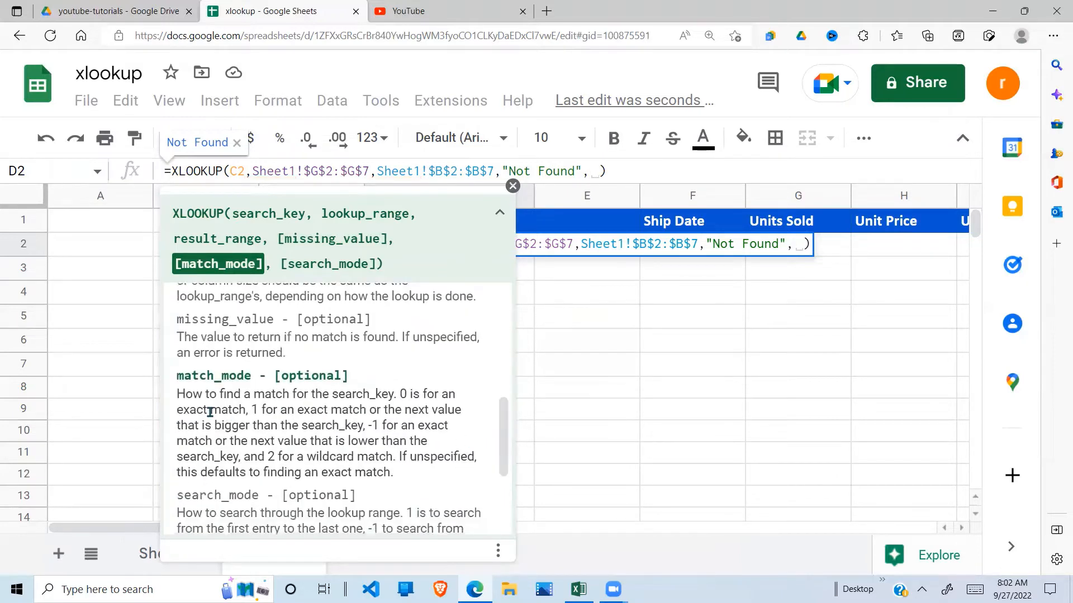
drag(177, 394, 451, 479)
click(310, 461)
double_click(402, 395)
click(591, 171)
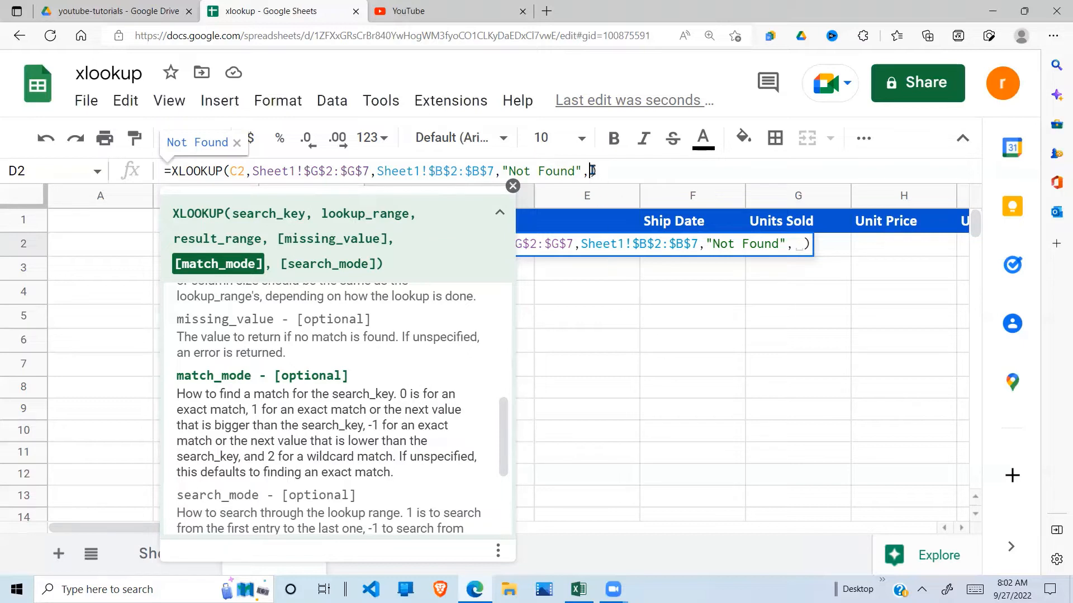
key(BackSpace)
key(BackSpace)
key(Return)
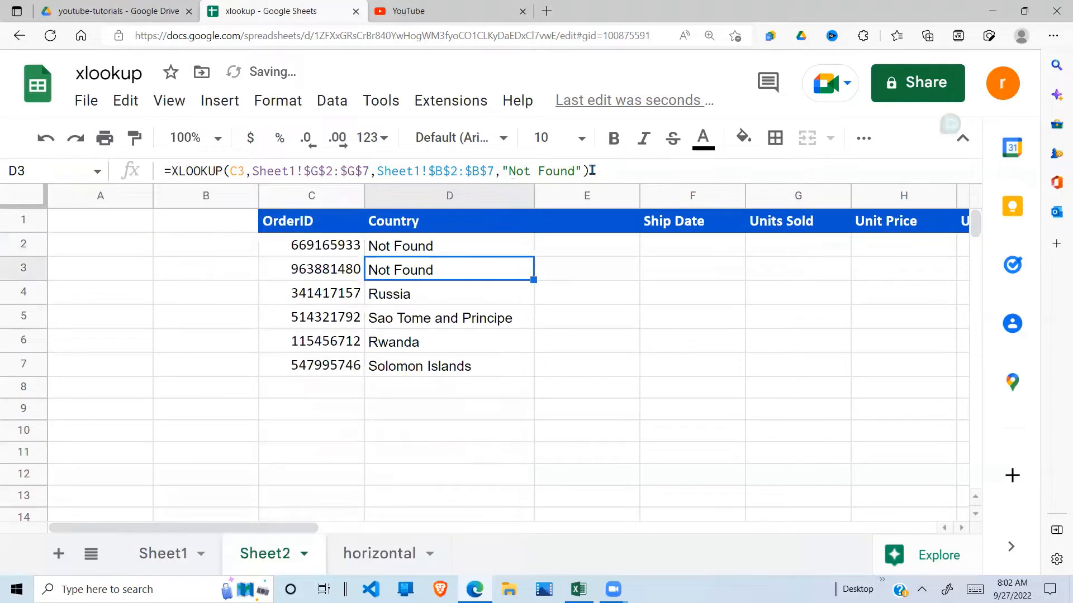
Step: Fill the XLOOKUP formula with match_mode 0 from D2 down through D8
click(488, 229)
click(354, 251)
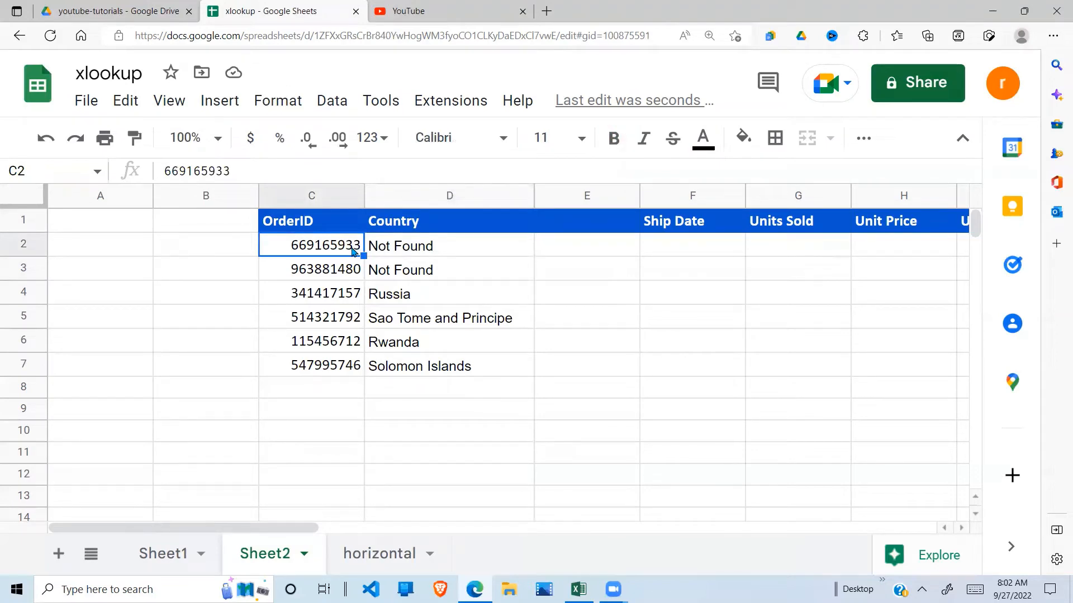
click(411, 248)
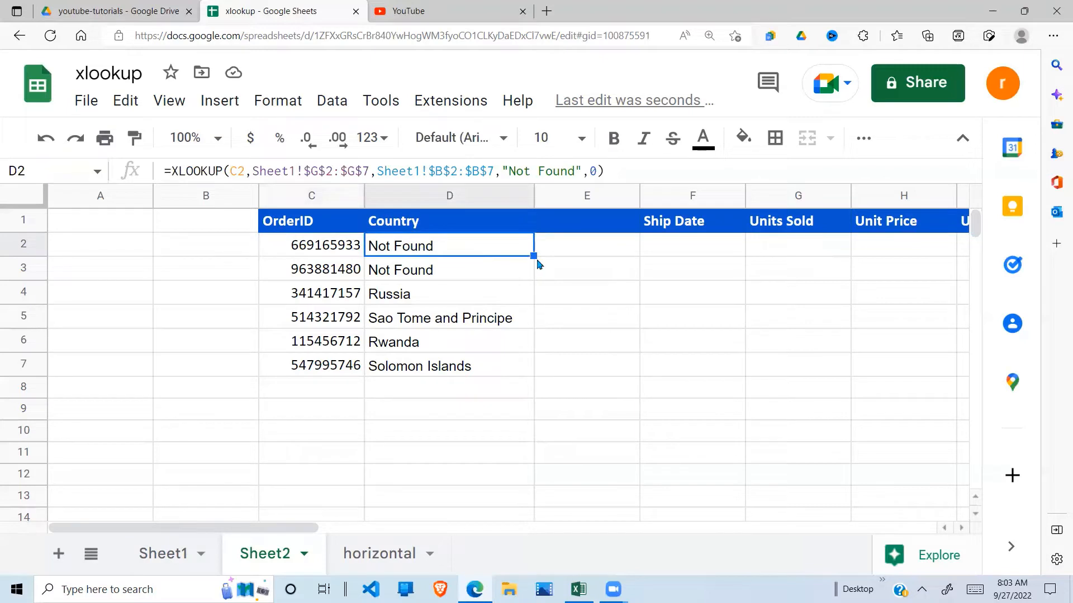
drag(533, 256, 507, 385)
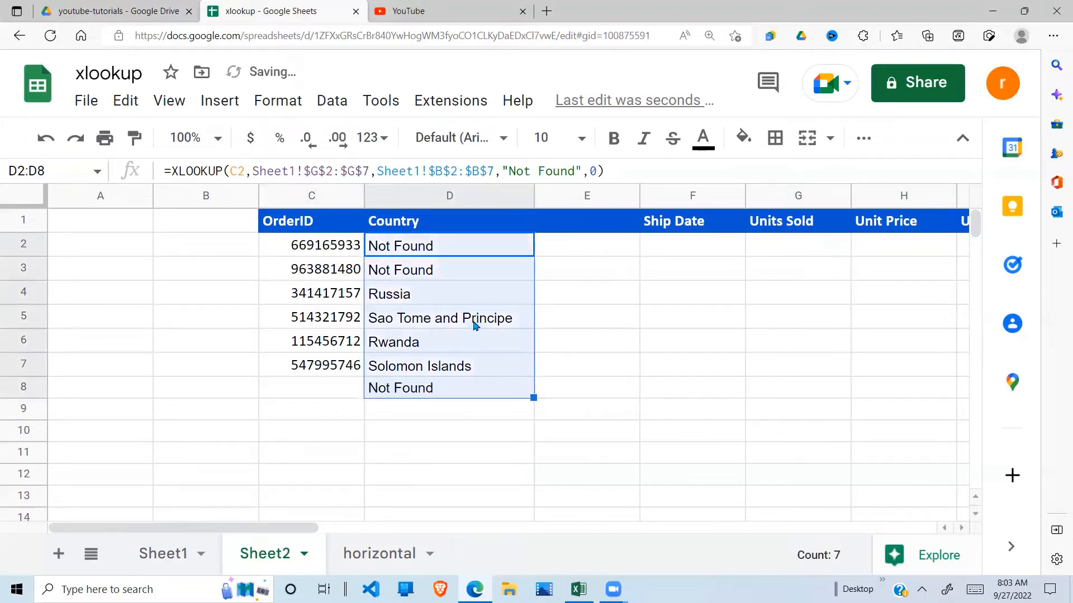
Step: Clear the extra formula in D8, beside the empty order ID cell C8
click(425, 453)
click(456, 391)
click(312, 387)
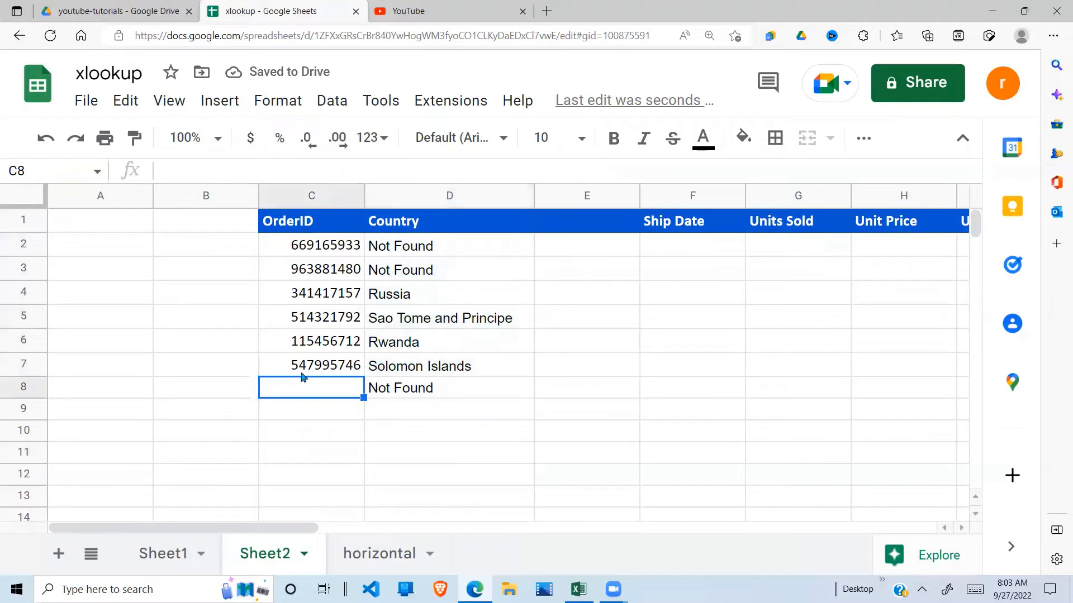
click(445, 391)
click(309, 389)
click(459, 386)
key(Delete)
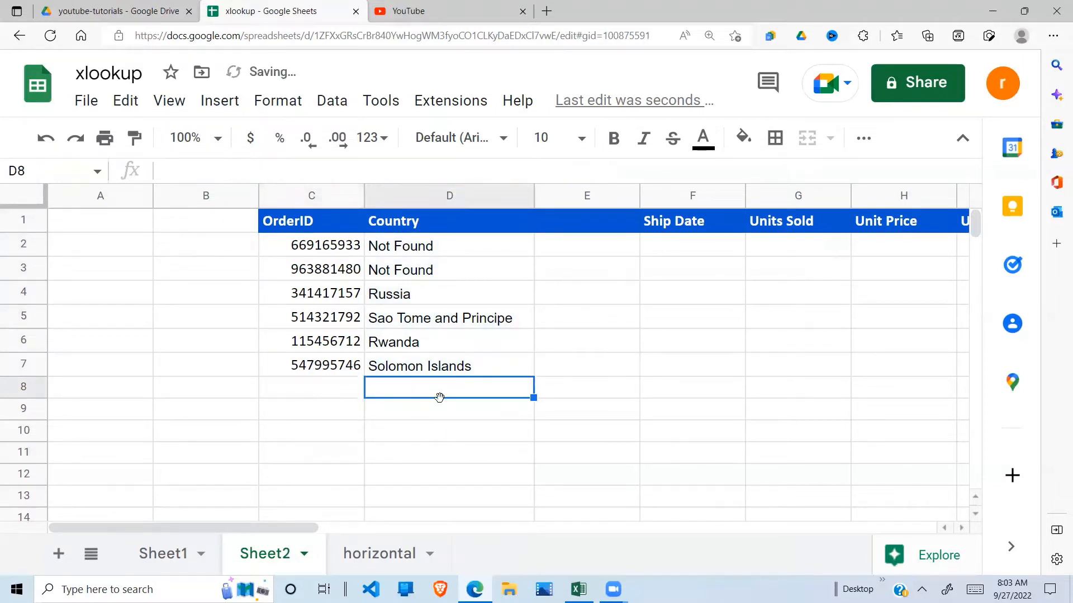
Step: Change the match_mode argument of D2's XLOOKUP formula to 1 and reselect D2
click(426, 275)
click(436, 253)
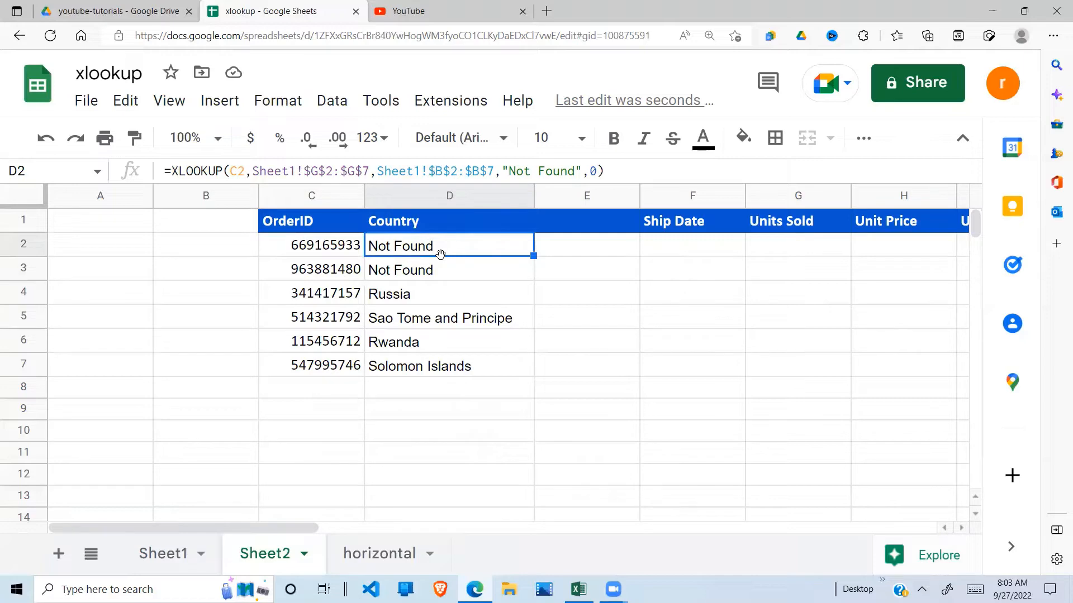
click(595, 171)
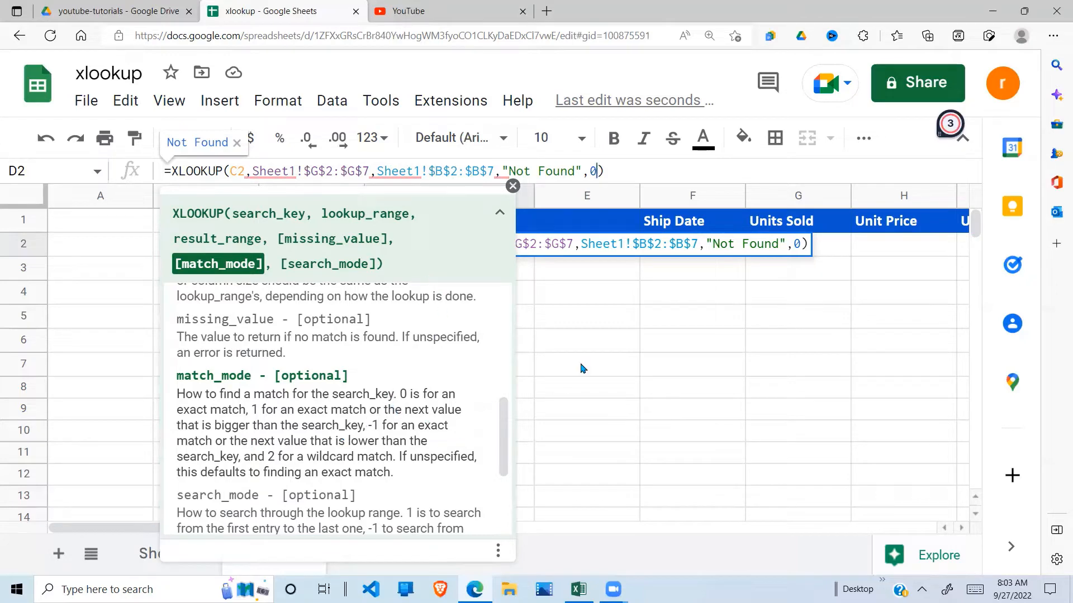
click(512, 186)
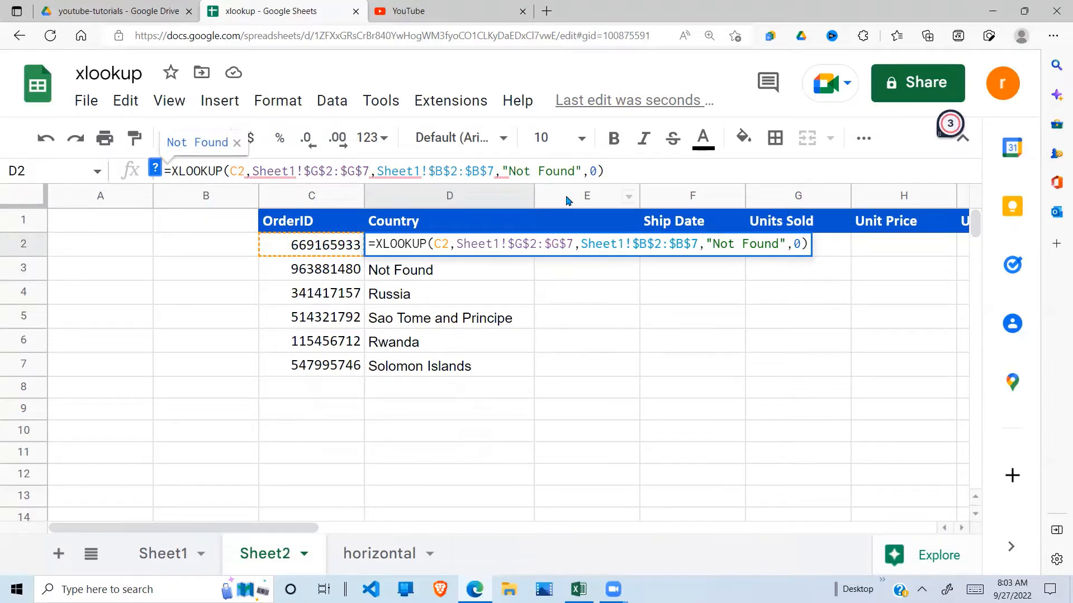
key(BackSpace)
text(1)
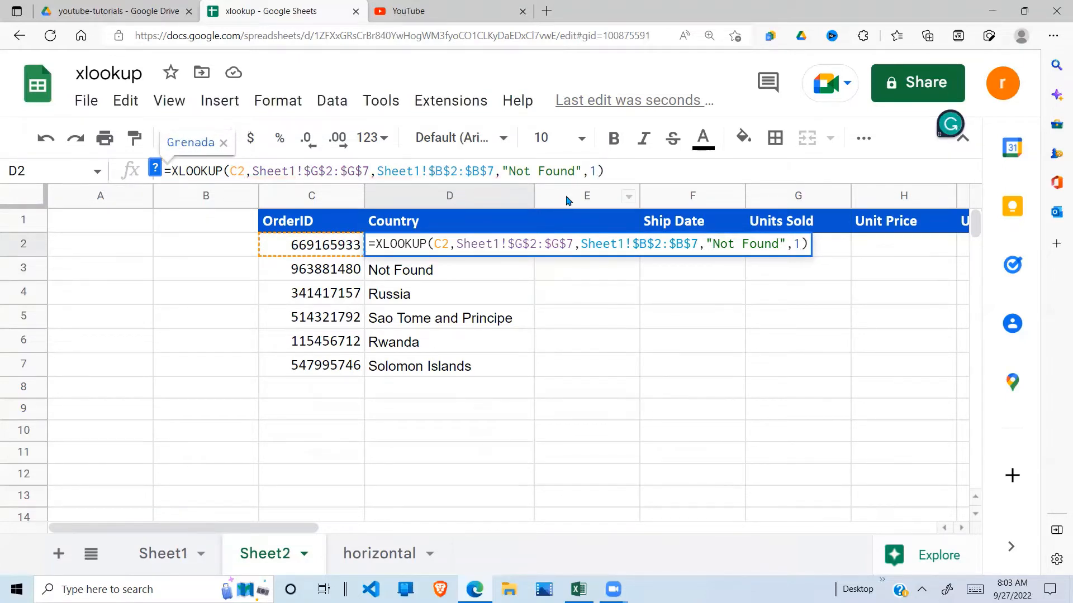
key(Return)
click(455, 254)
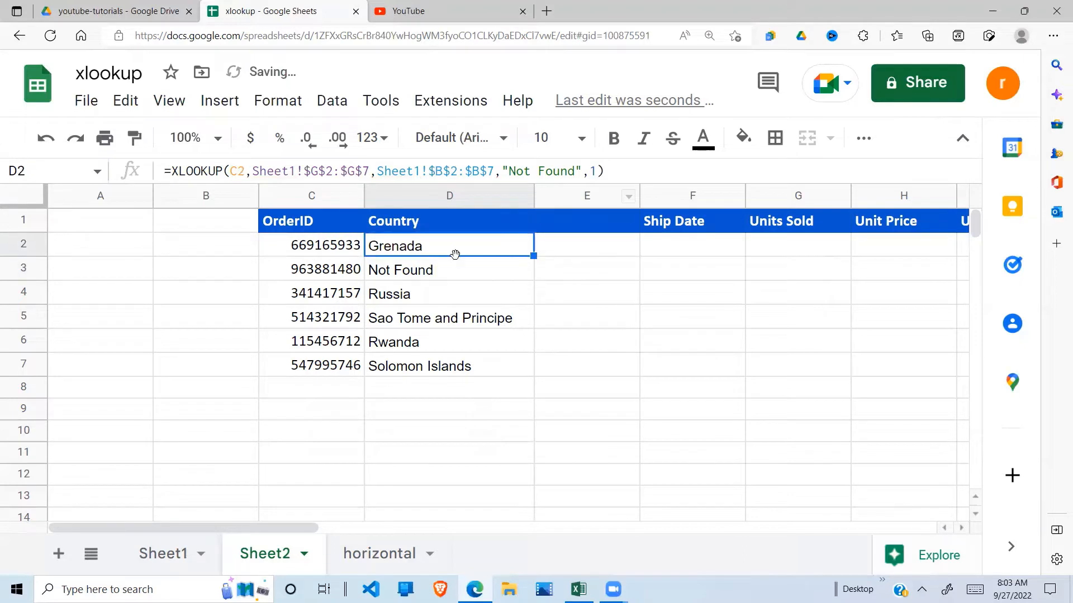
click(530, 261)
click(482, 255)
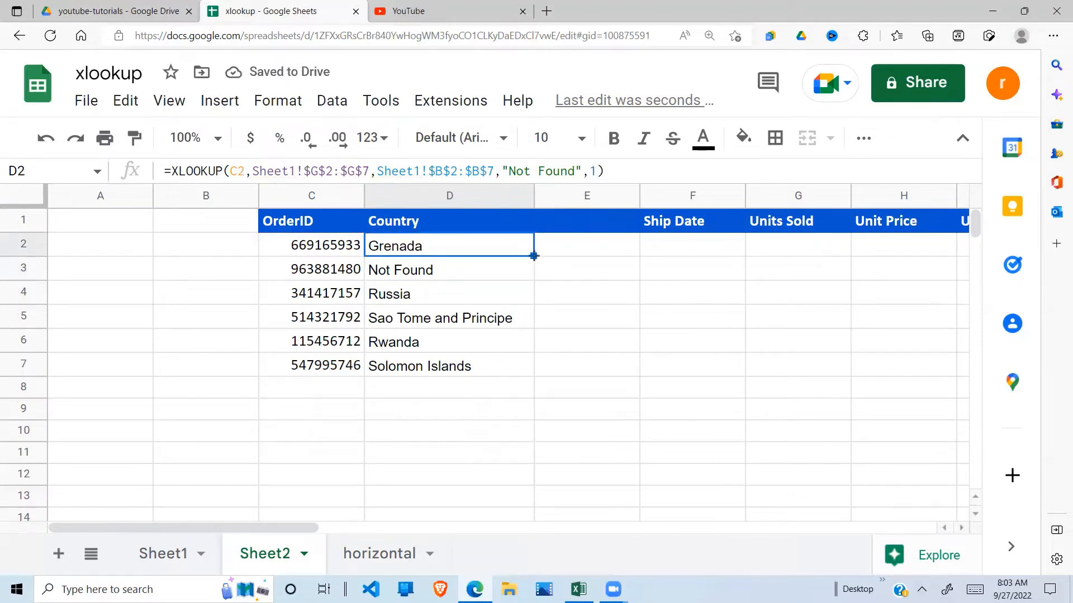
Step: Fill the XLOOKUP formula with match_mode 1 from D2 down through D7 and reselect D2
drag(534, 256, 529, 376)
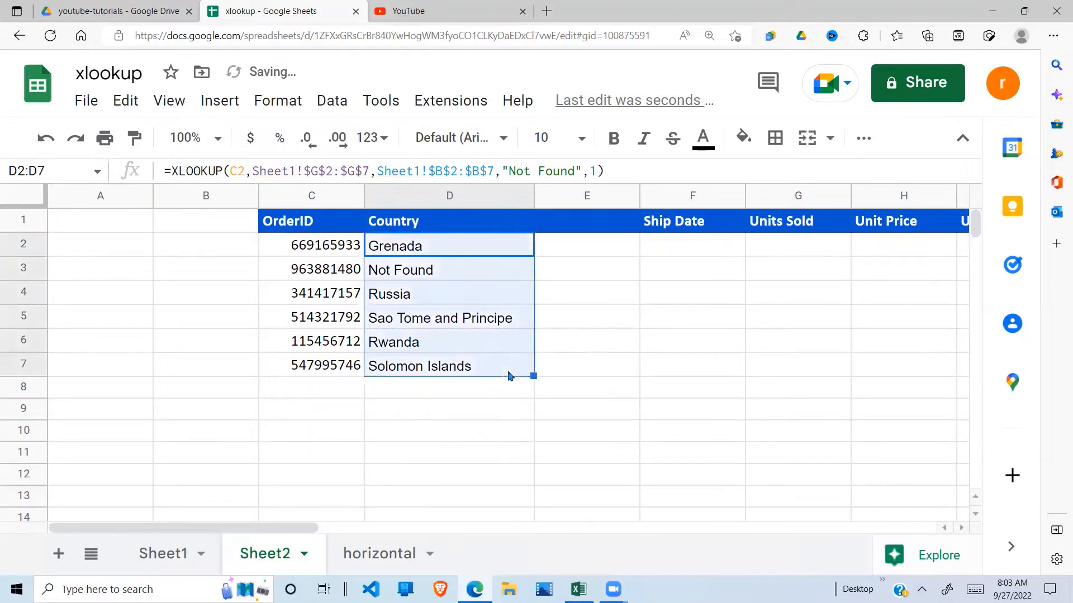
click(530, 347)
click(426, 254)
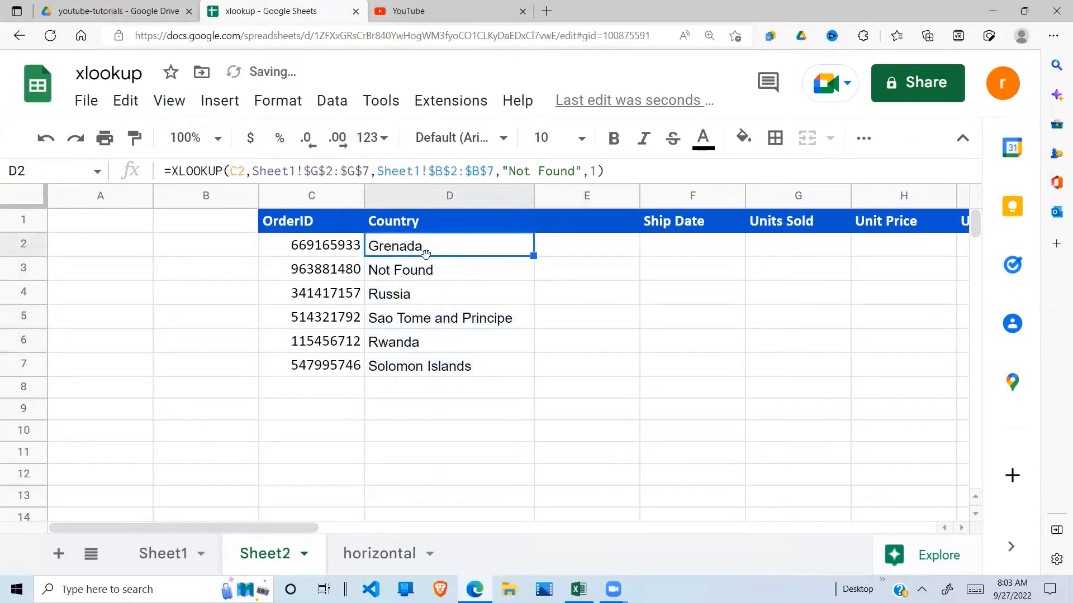
Step: Compare the order ID and country in row 2 with Sheet1's order IDs in G2 and G3 and the country in B3
click(438, 275)
click(423, 257)
click(349, 250)
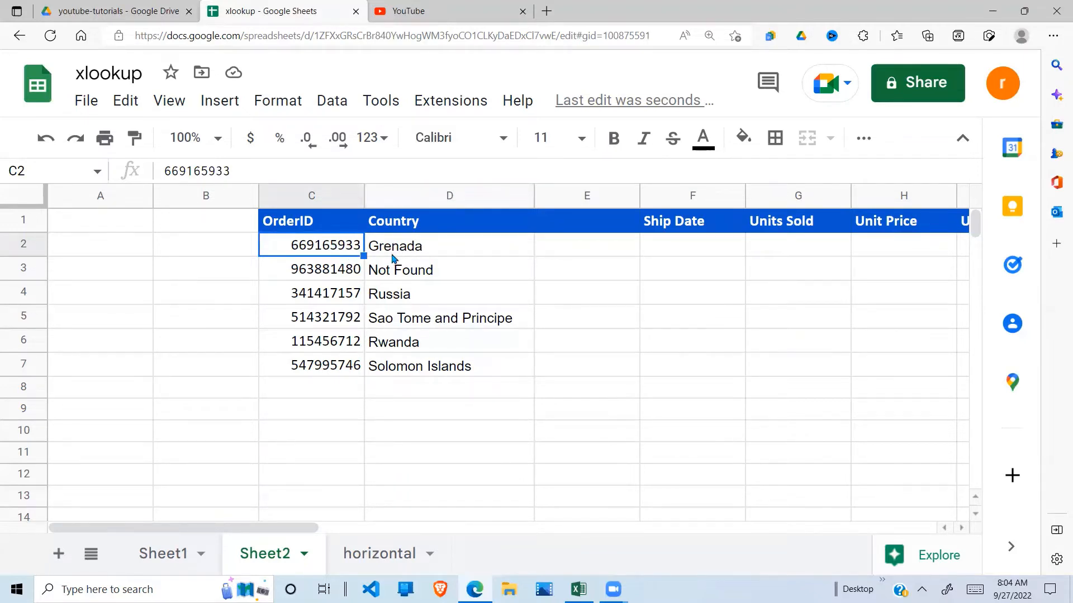
click(410, 253)
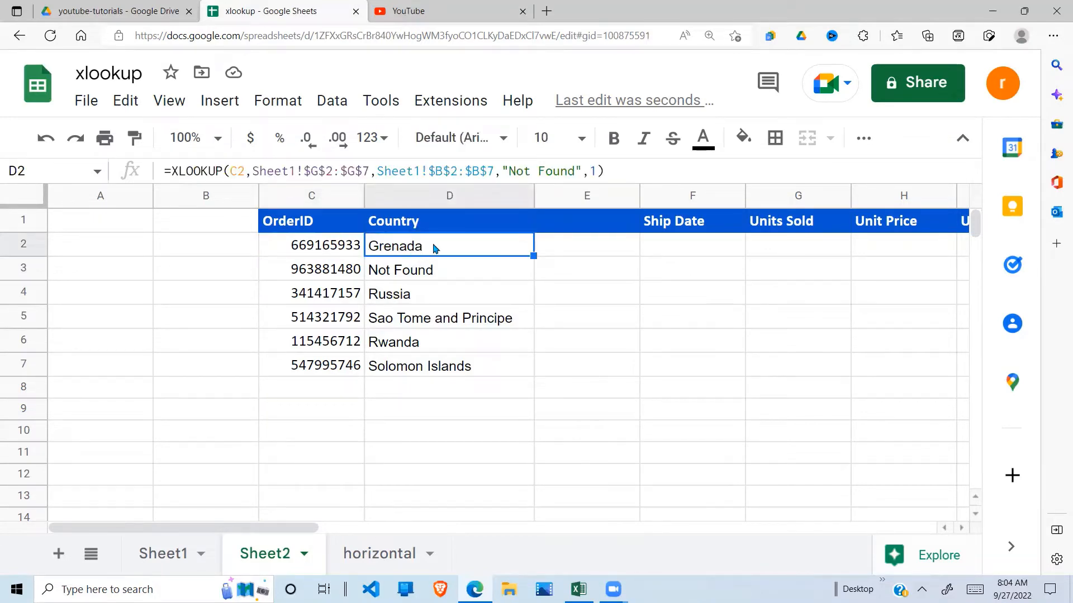
click(159, 555)
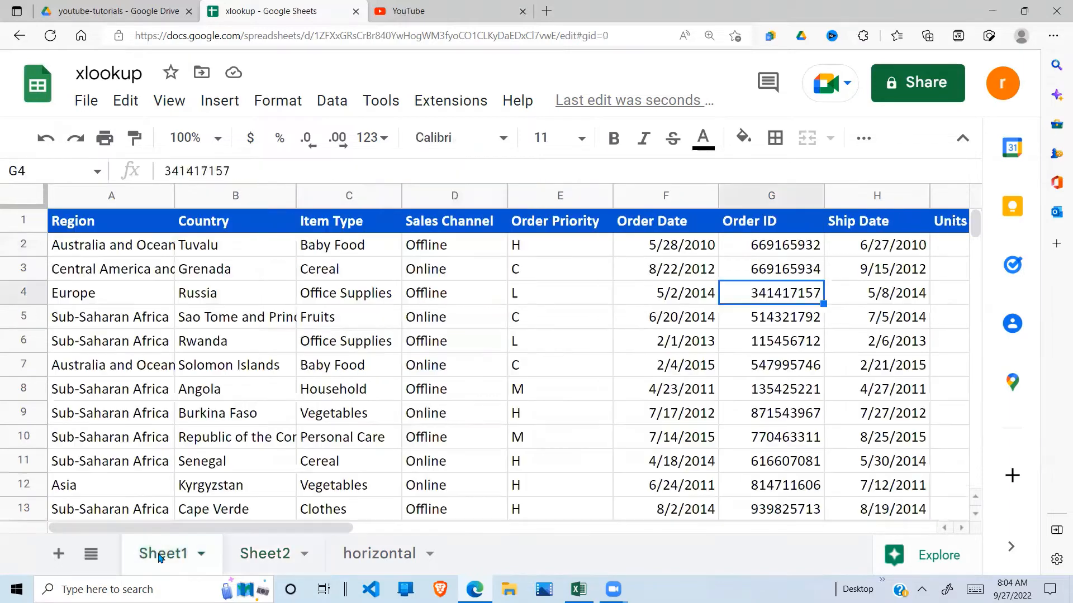
click(677, 277)
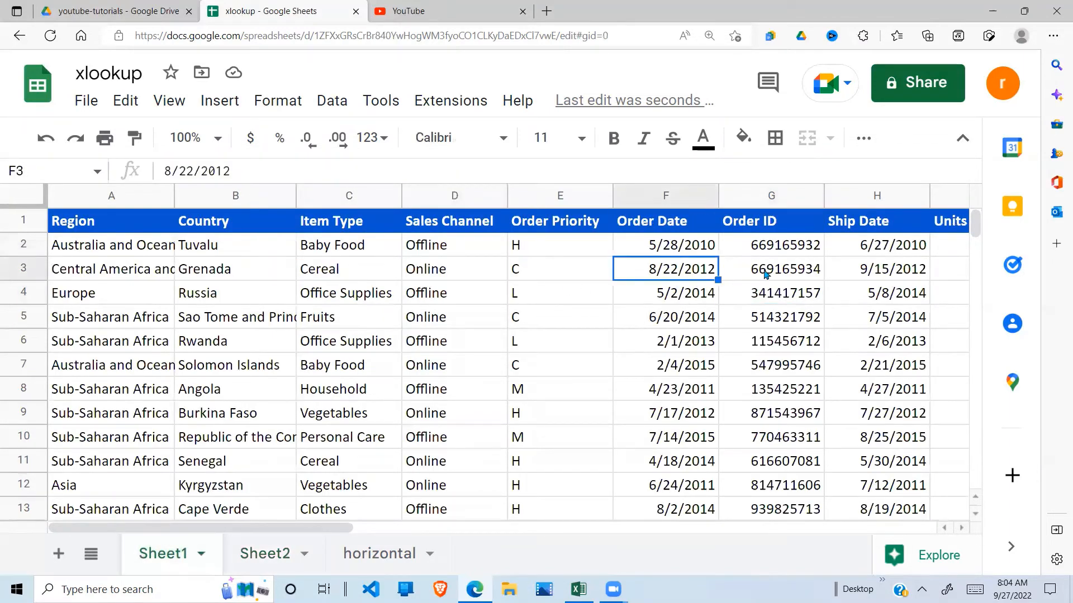
click(779, 271)
click(804, 251)
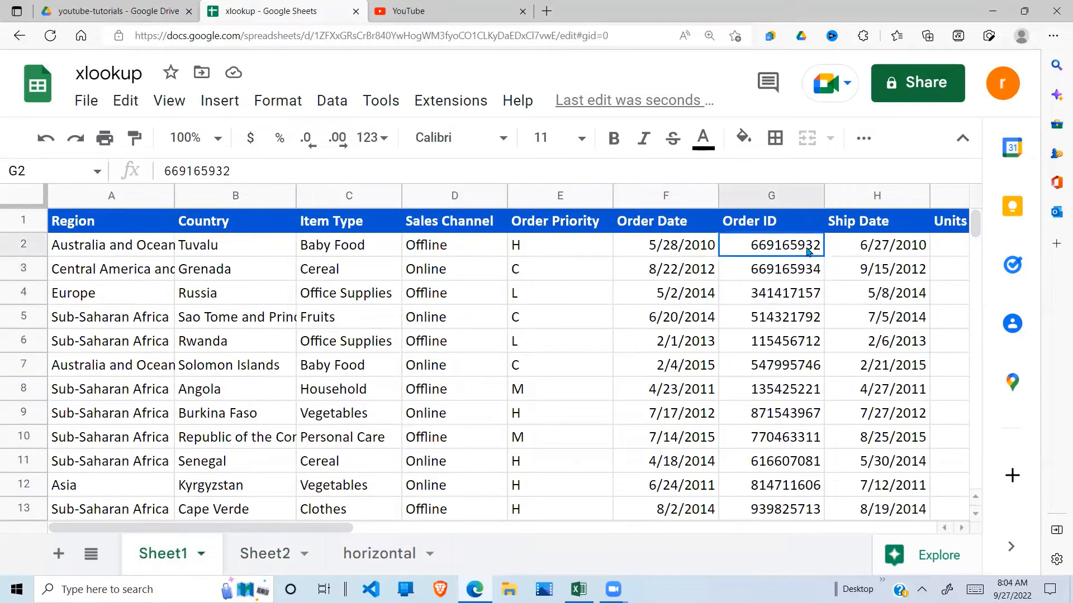
click(813, 277)
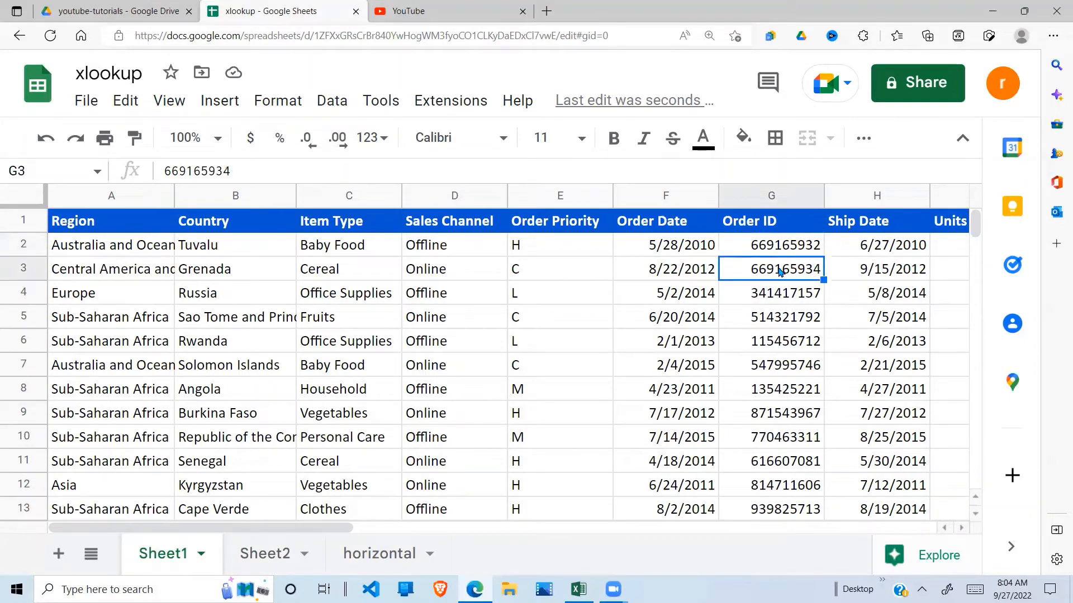
click(252, 278)
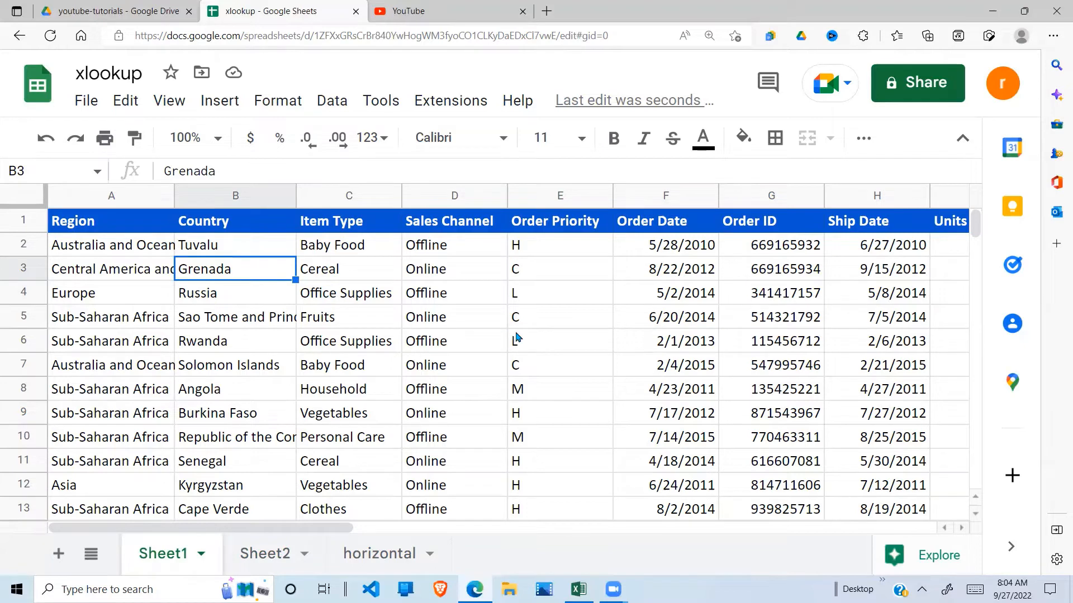
click(268, 556)
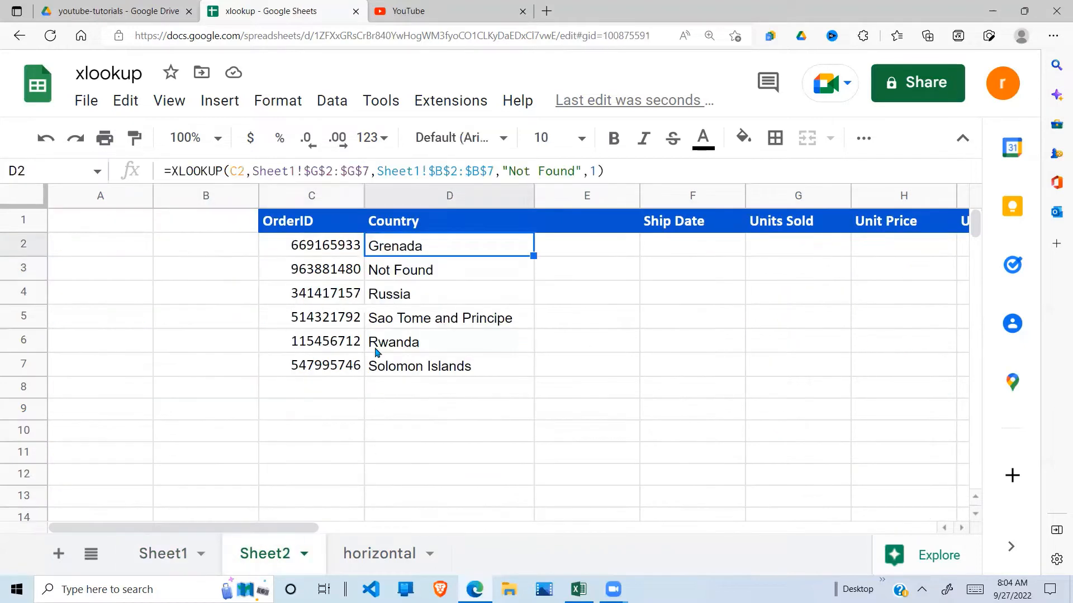
Step: Change the match_mode argument of the XLOOKUP formula in Sheet2's D2 to -1
click(377, 352)
click(398, 254)
click(459, 270)
click(455, 250)
click(590, 171)
text(-)
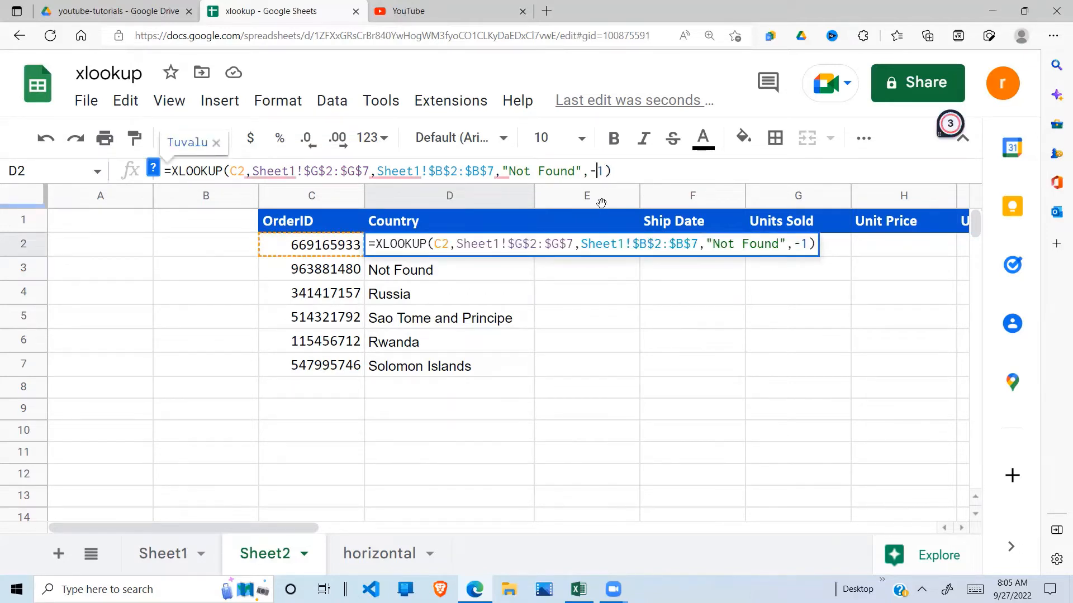
key(Return)
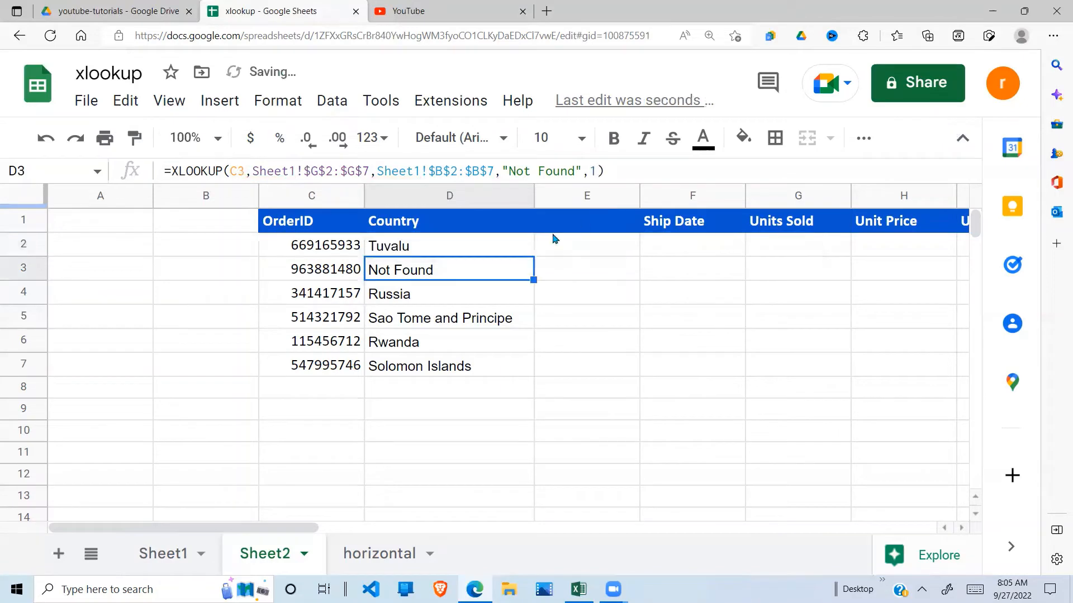
Step: Fill the XLOOKUP formula with match_mode -1 from D2 down through D7
click(477, 250)
drag(534, 255, 522, 370)
click(446, 252)
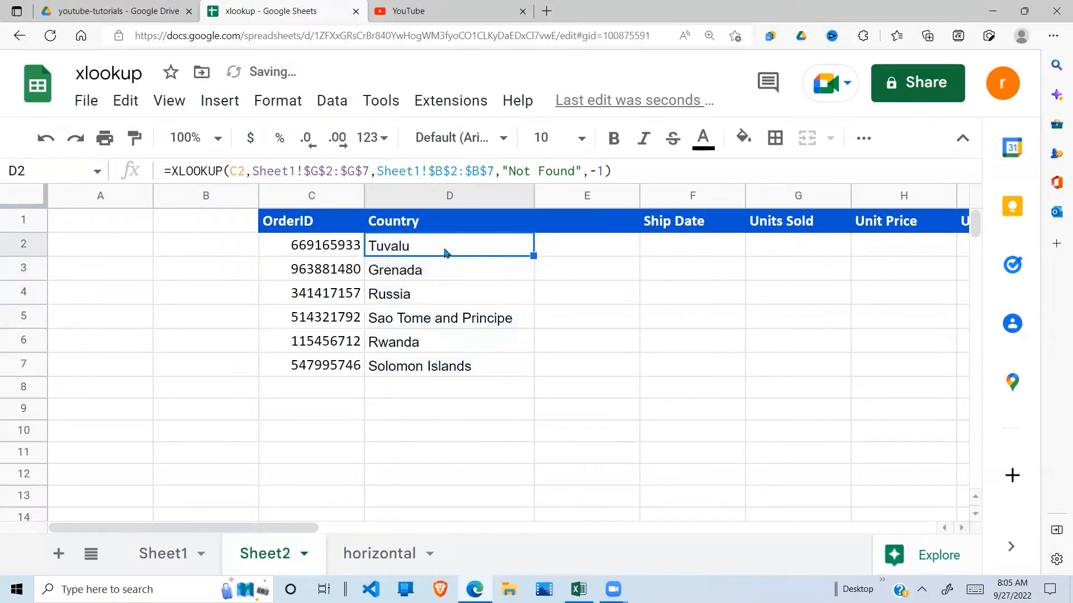
Step: Check C2's order ID against Sheet1's order IDs in G2 and G3 and the country in B2, and return to Sheet2
click(357, 248)
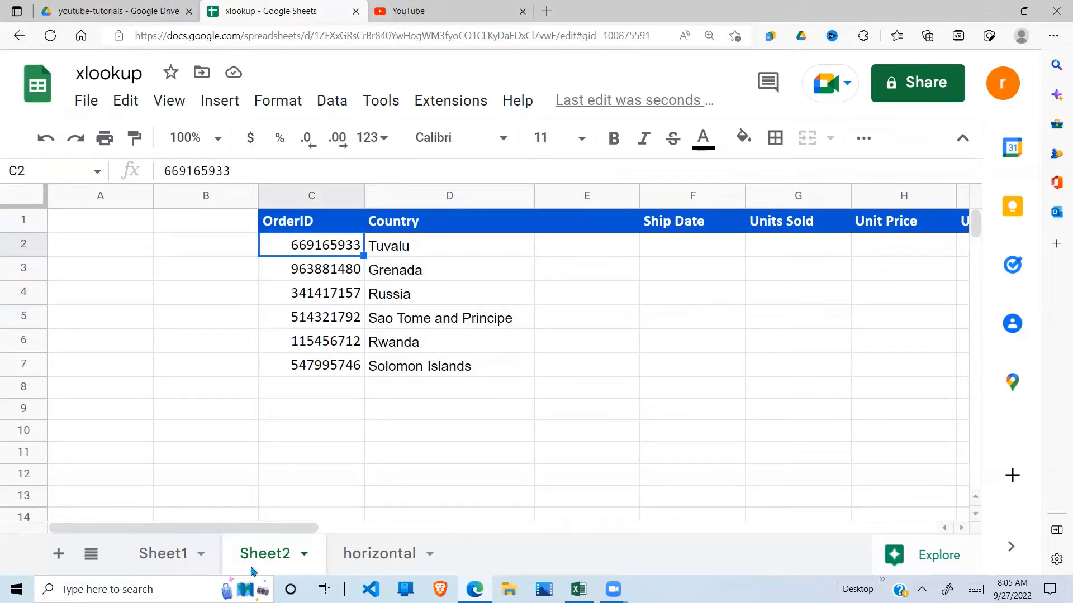
click(168, 554)
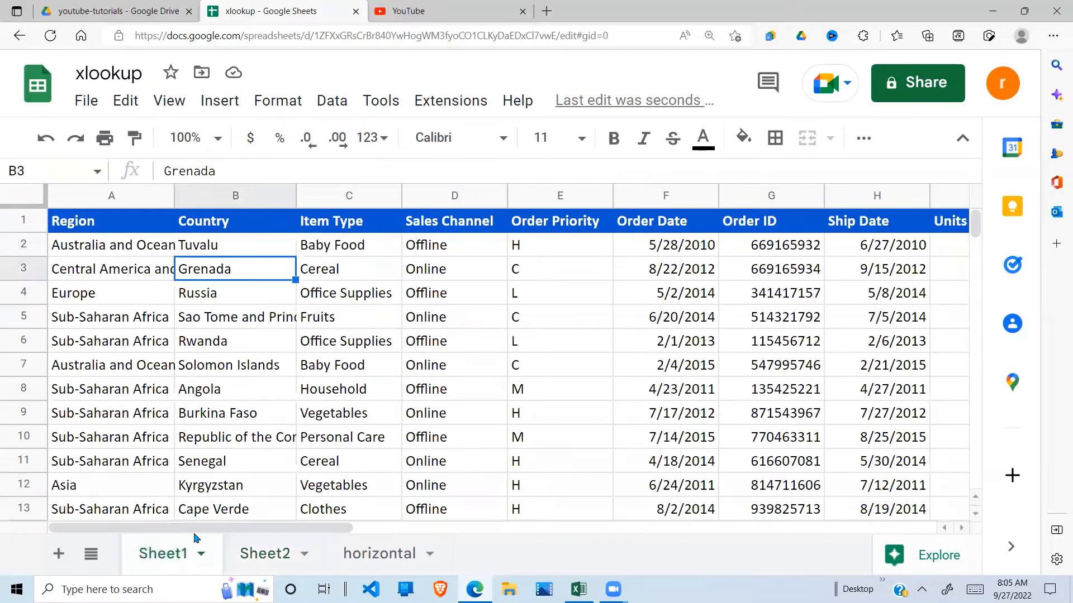
click(611, 255)
click(786, 245)
click(804, 268)
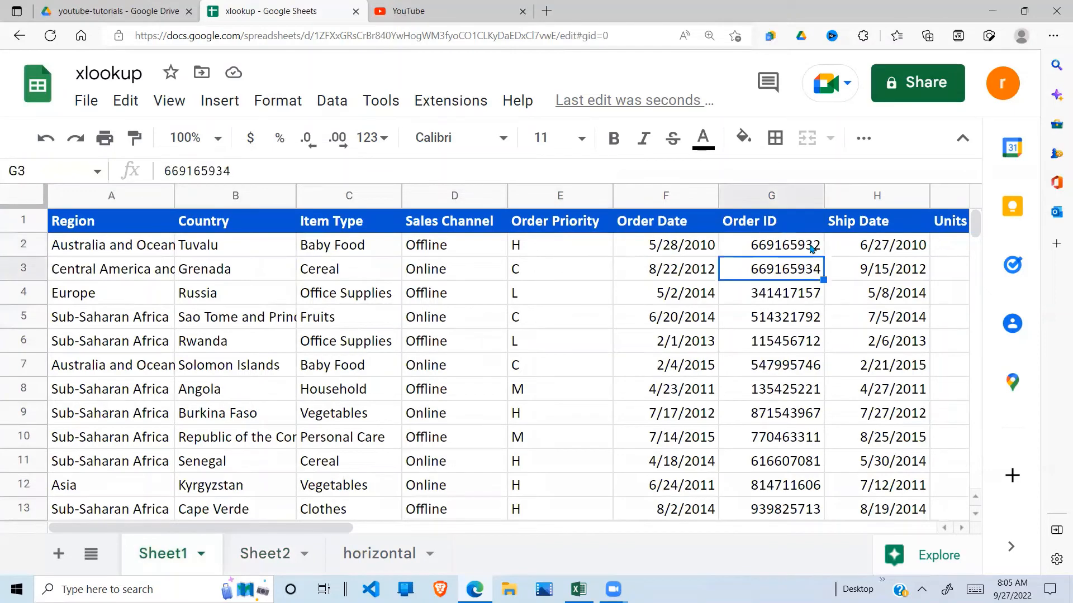
click(813, 249)
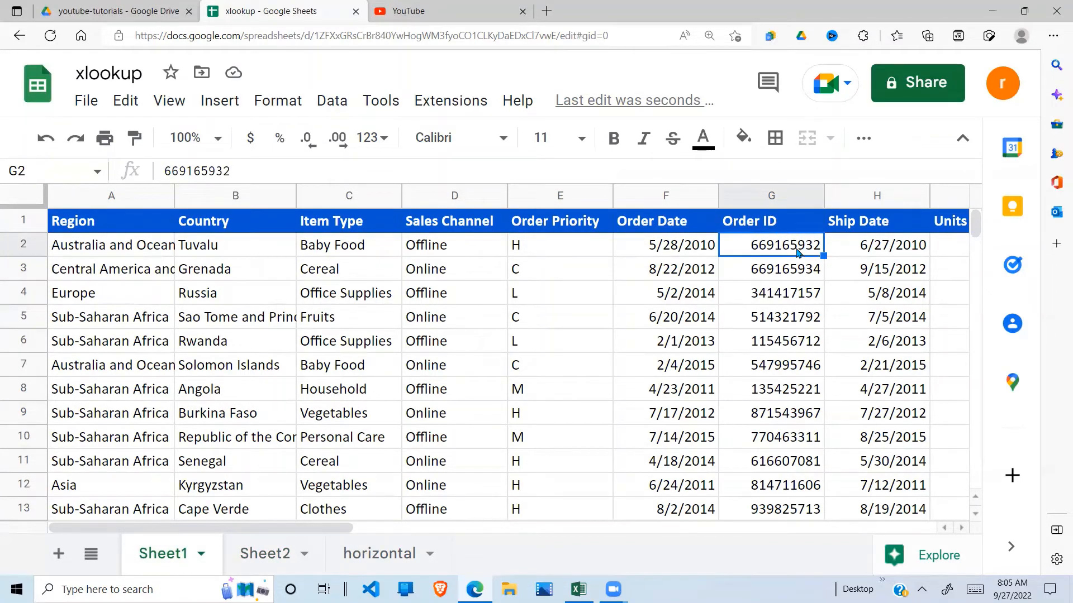
click(267, 256)
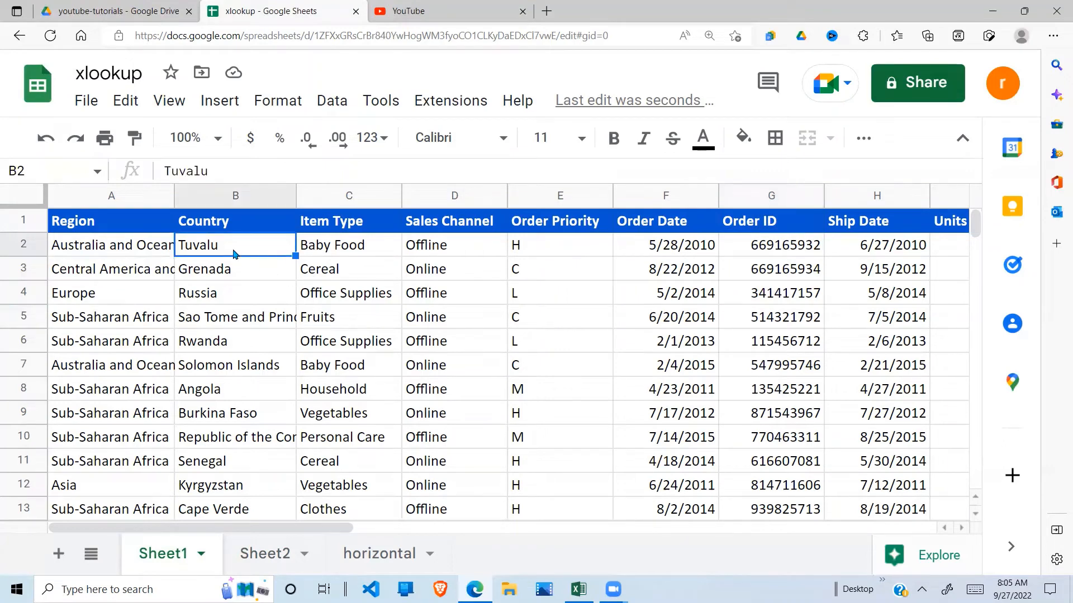
click(270, 554)
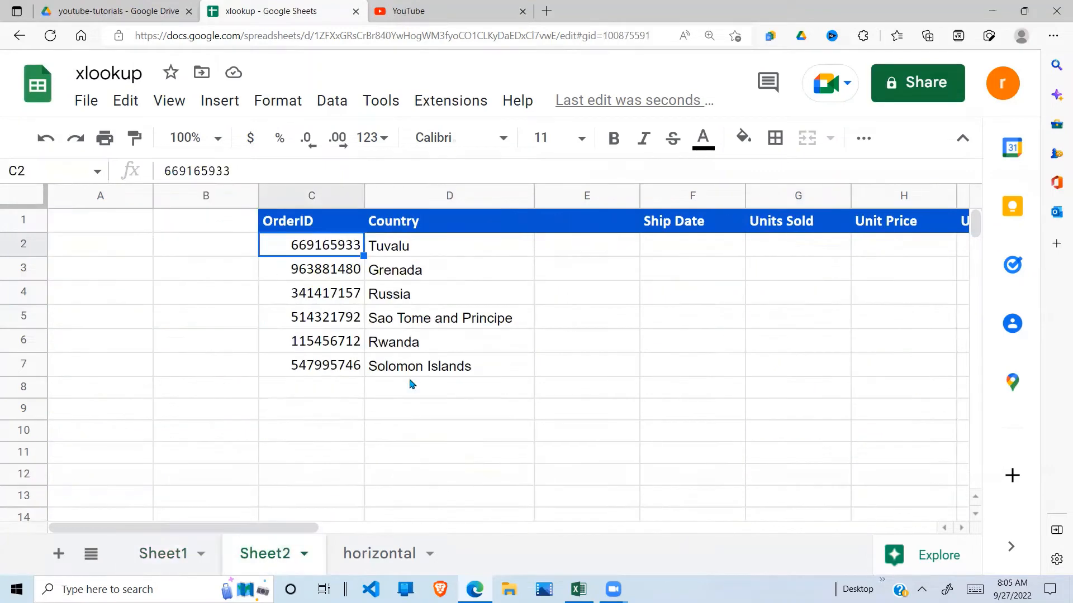
click(393, 272)
click(345, 255)
click(417, 249)
click(604, 171)
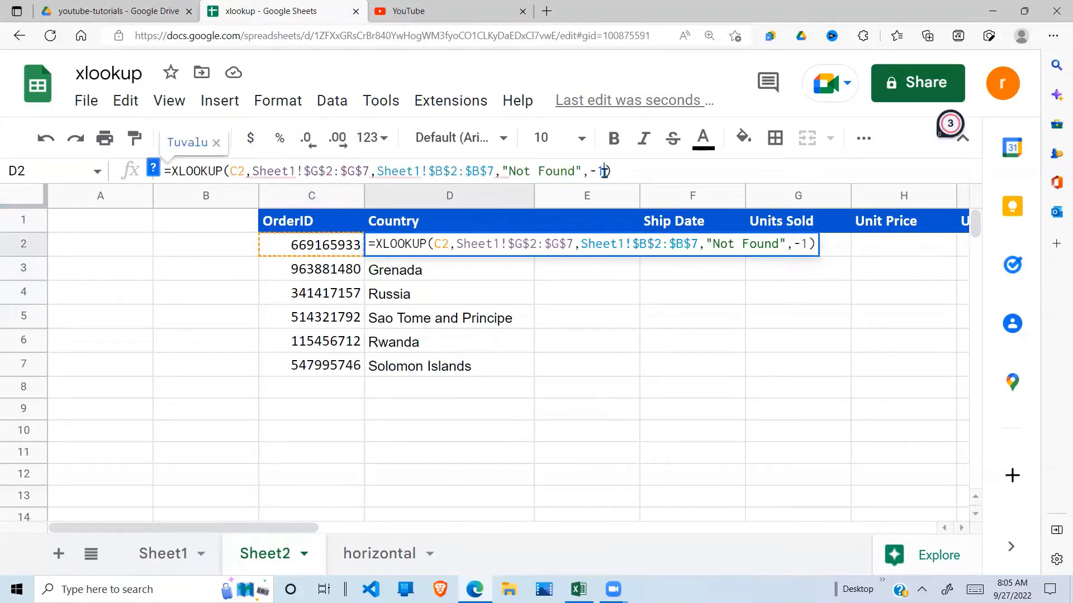
text(,)
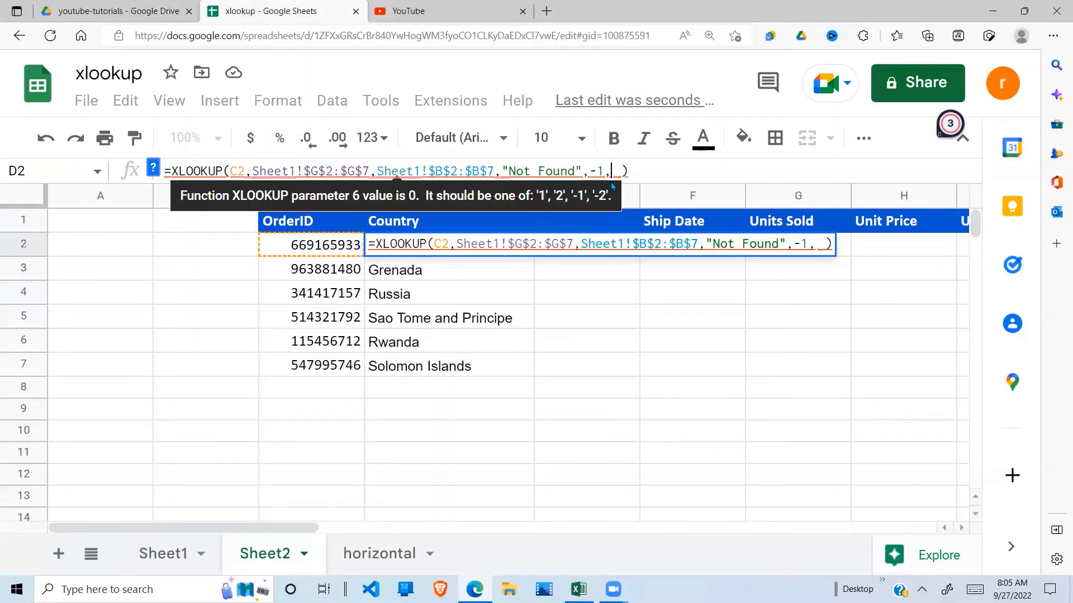
key(BackSpace)
key(BackSpace)
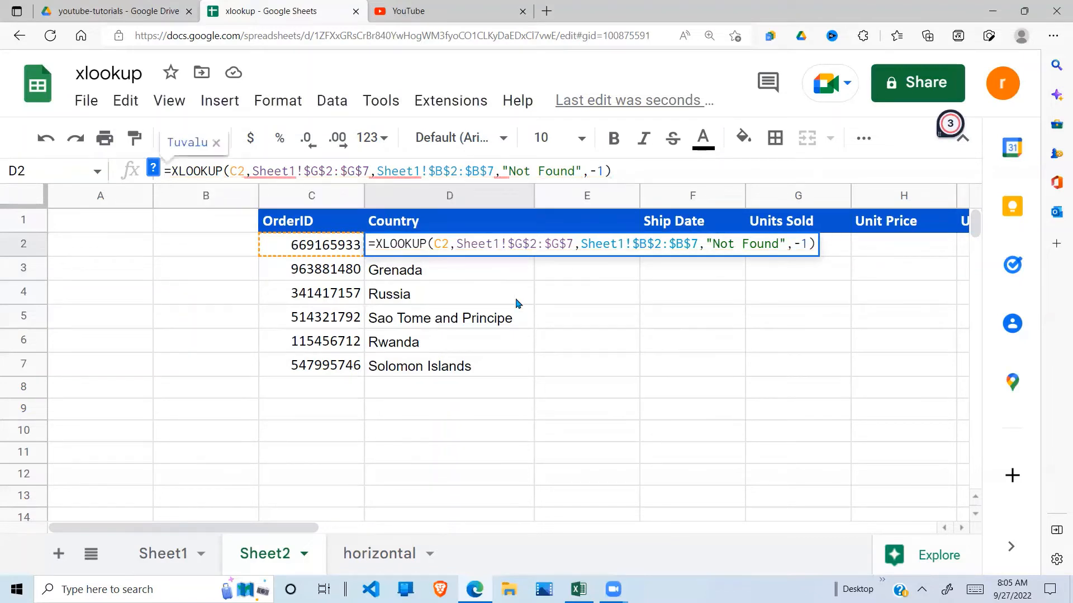
click(515, 302)
click(565, 308)
click(461, 251)
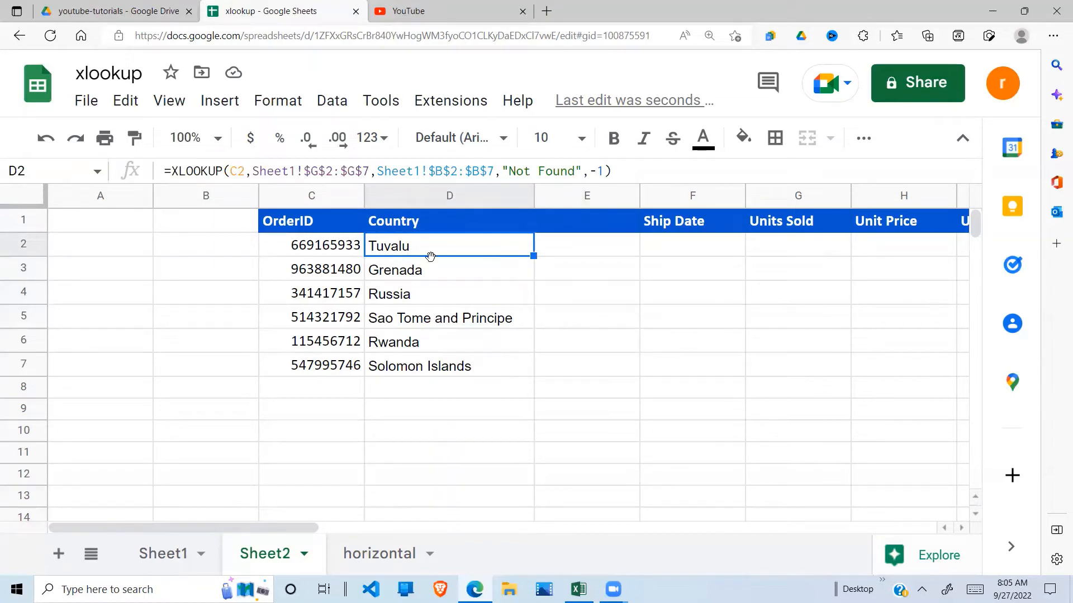
click(208, 171)
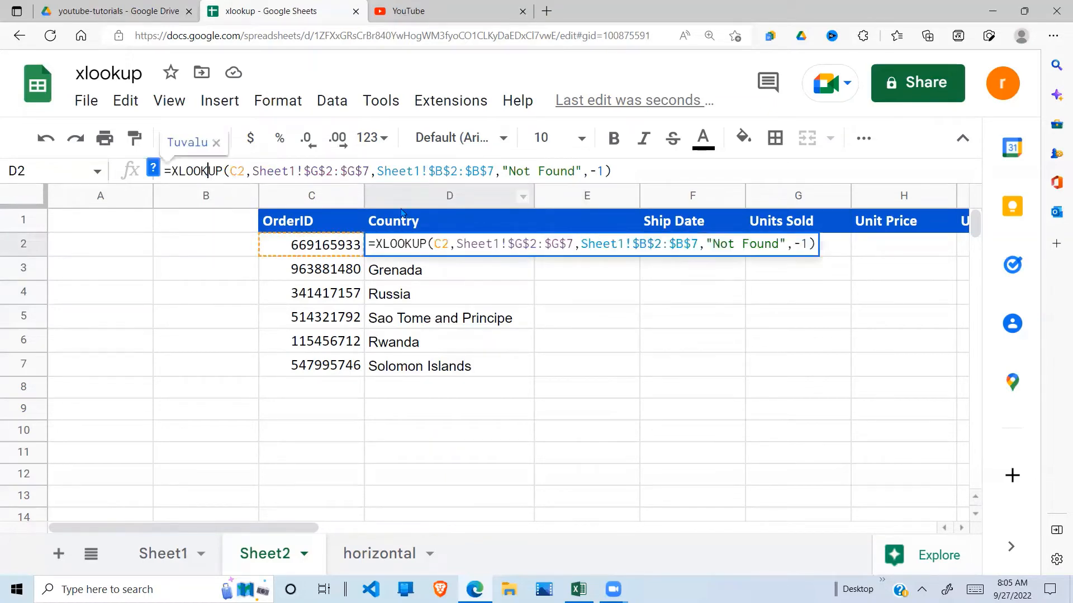
click(808, 244)
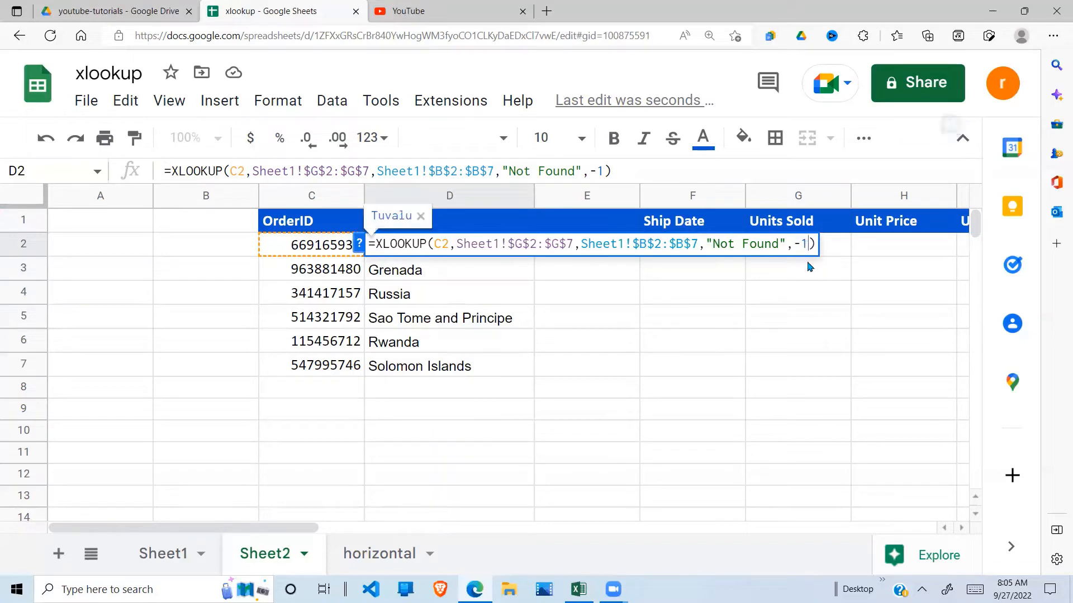
text(,)
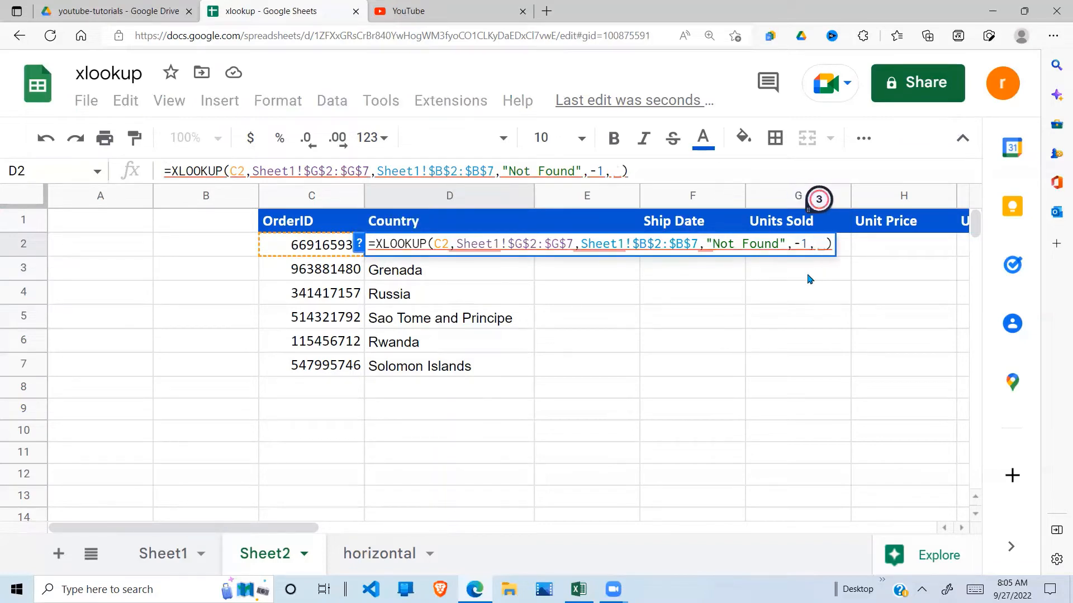
key(BackSpace)
key(BackSpace)
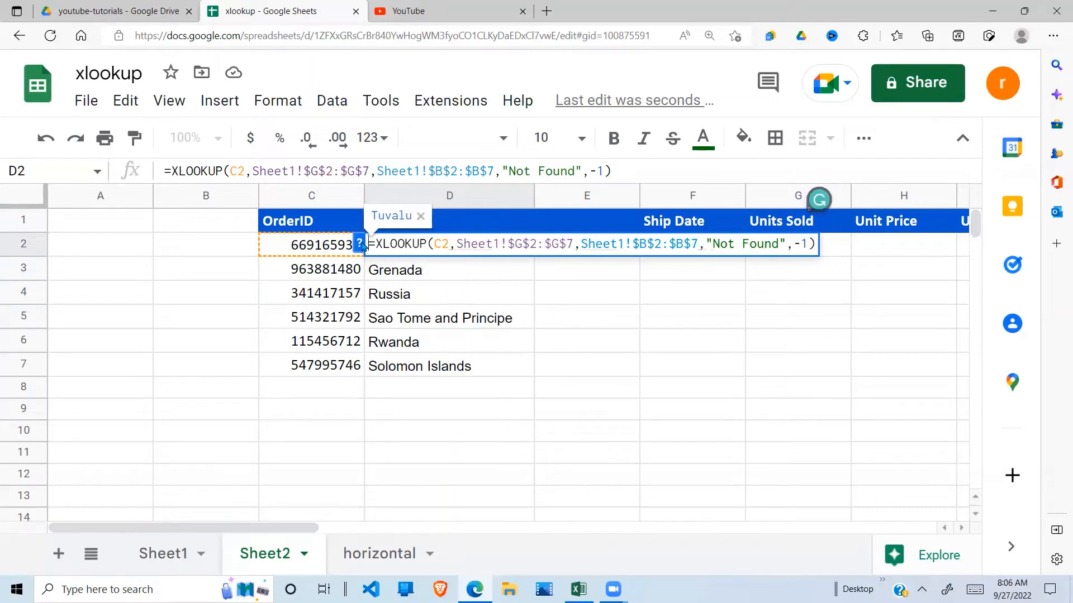
Step: Read the search_mode description in D2's XLOOKUP help, and close the formula without adding that argument
click(359, 243)
click(805, 244)
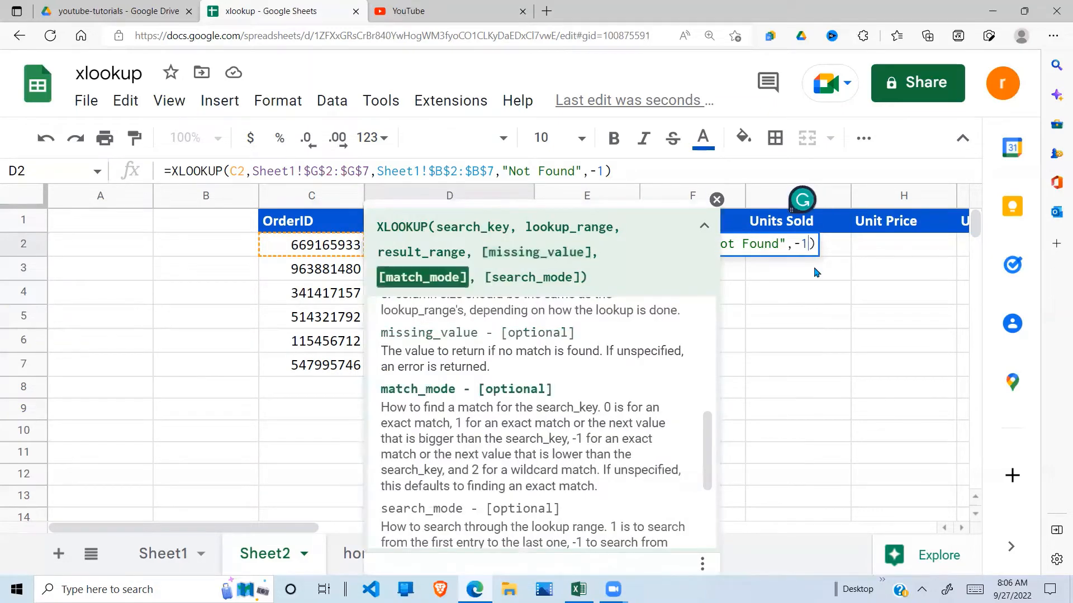
text(,)
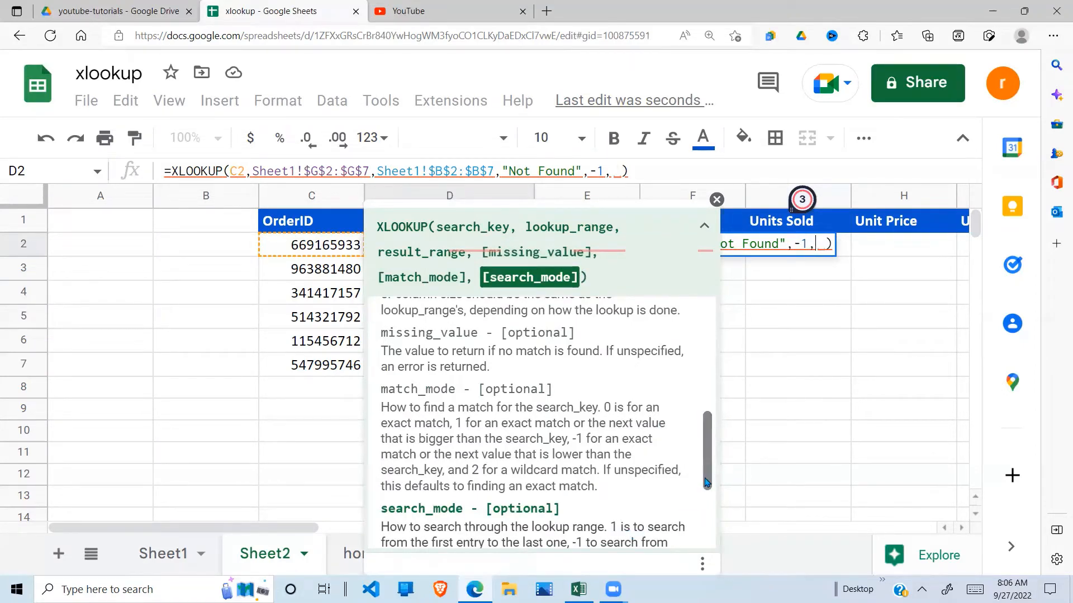
scroll(707, 446, down, 3)
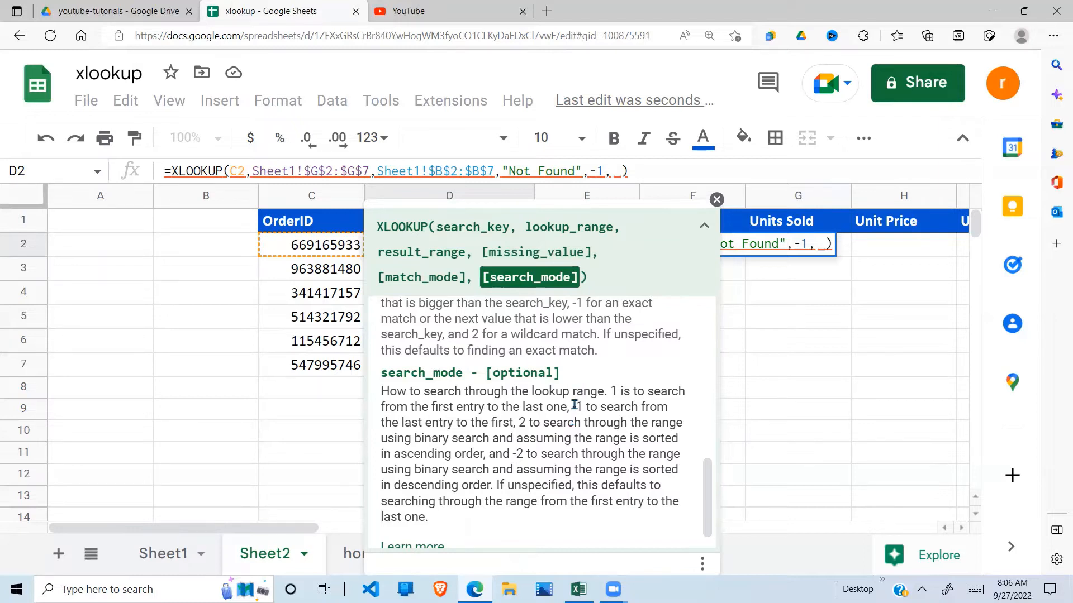
drag(573, 405, 591, 410)
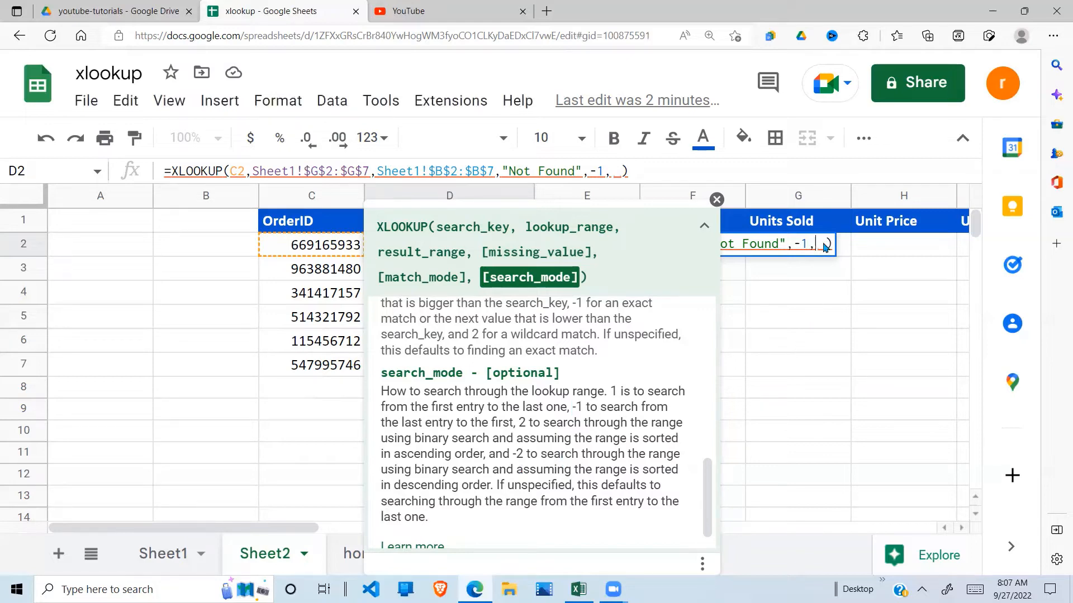
key(BackSpace)
key(BackSpace)
key(Return)
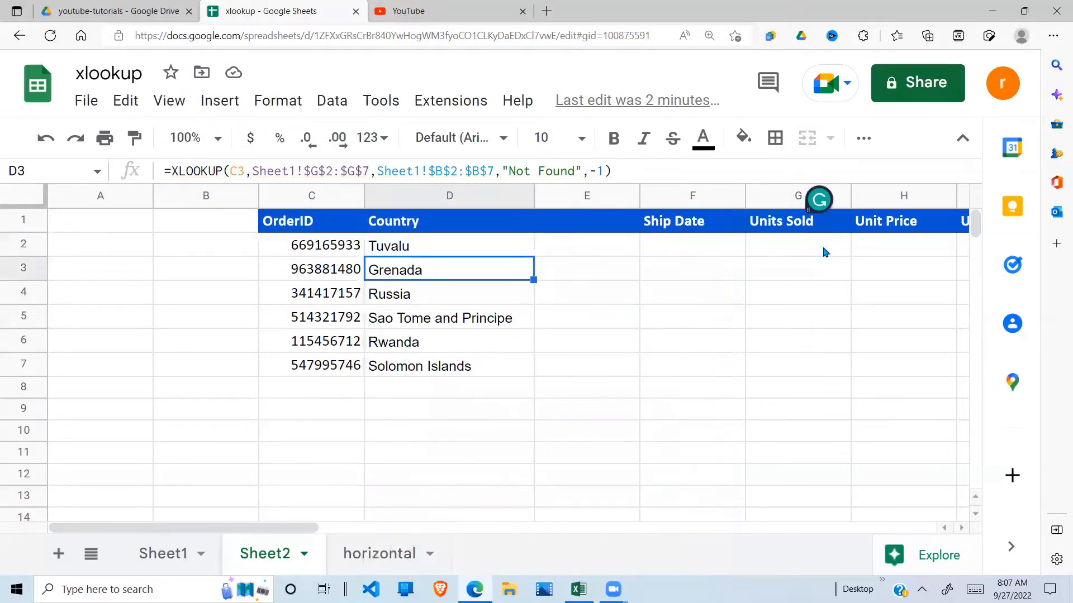
click(513, 347)
click(460, 271)
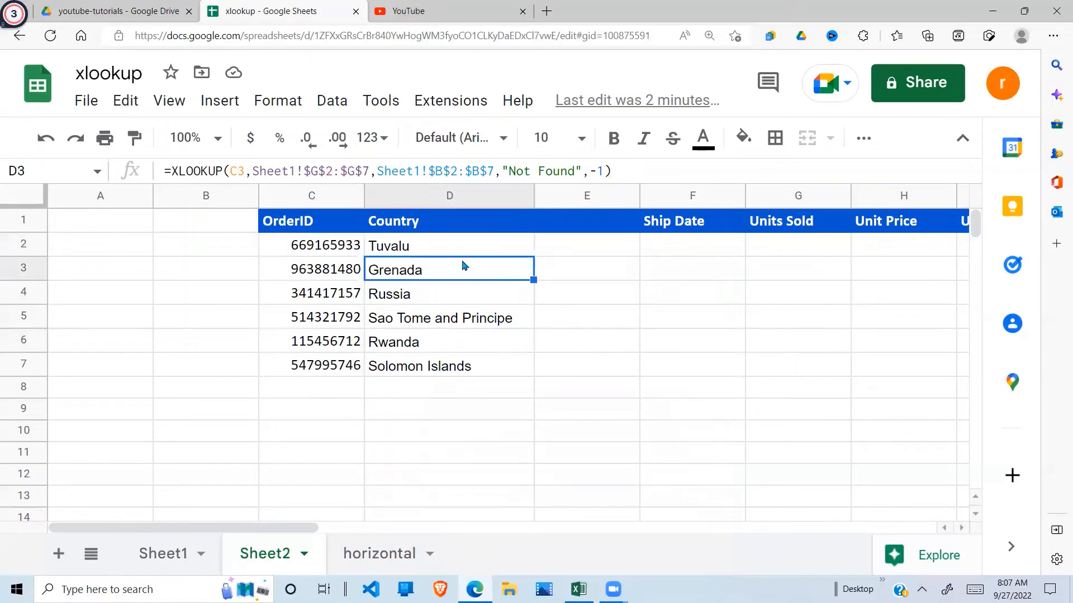
click(447, 250)
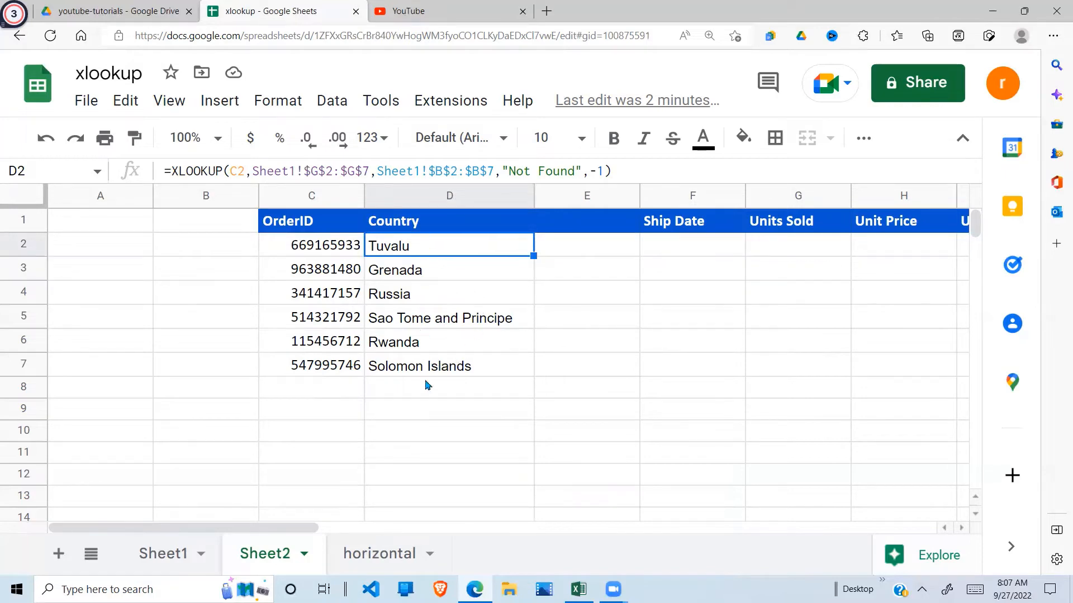
Step: Enter the header "item type" in cell E1 of Sheet2
click(475, 343)
click(589, 196)
right_click(589, 196)
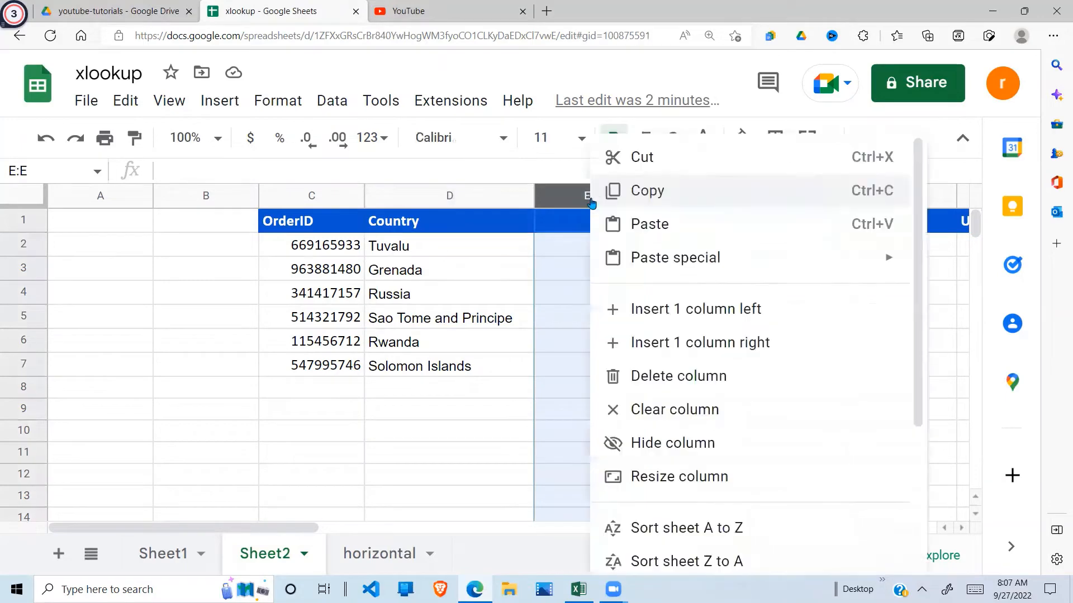
click(568, 234)
text(i)
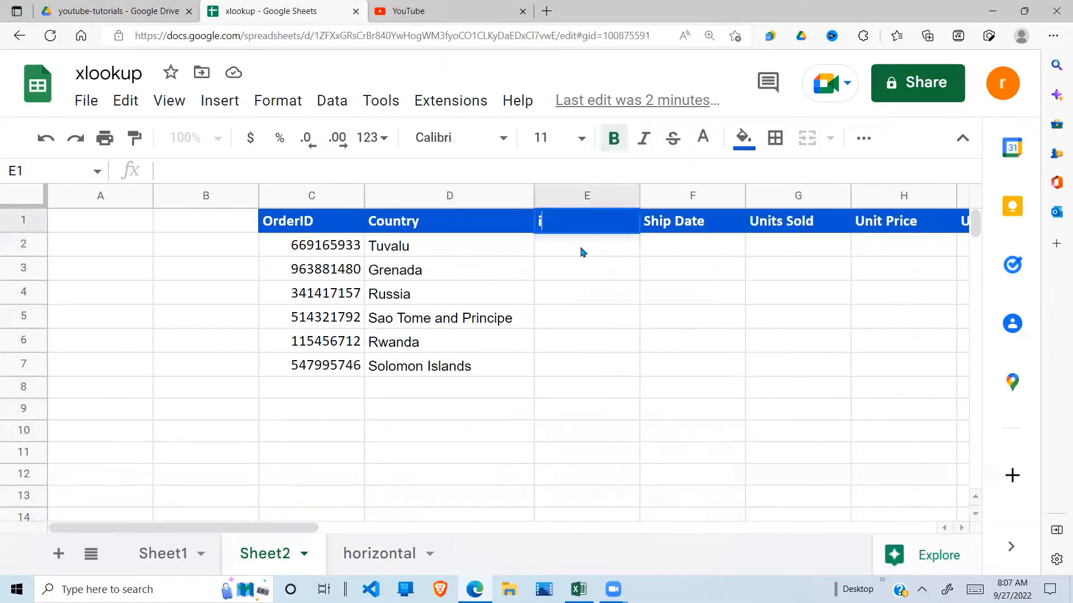
text(tem type)
key(Return)
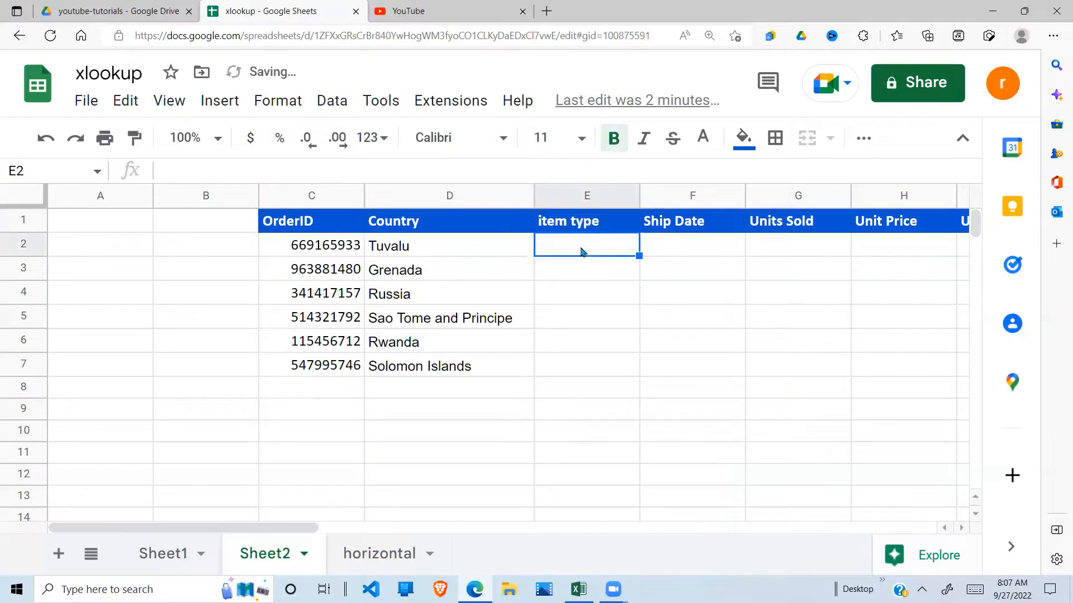
Step: Look over Sheet2's column headers out to Total Revenue in column J and back to column A
drag(503, 249, 601, 266)
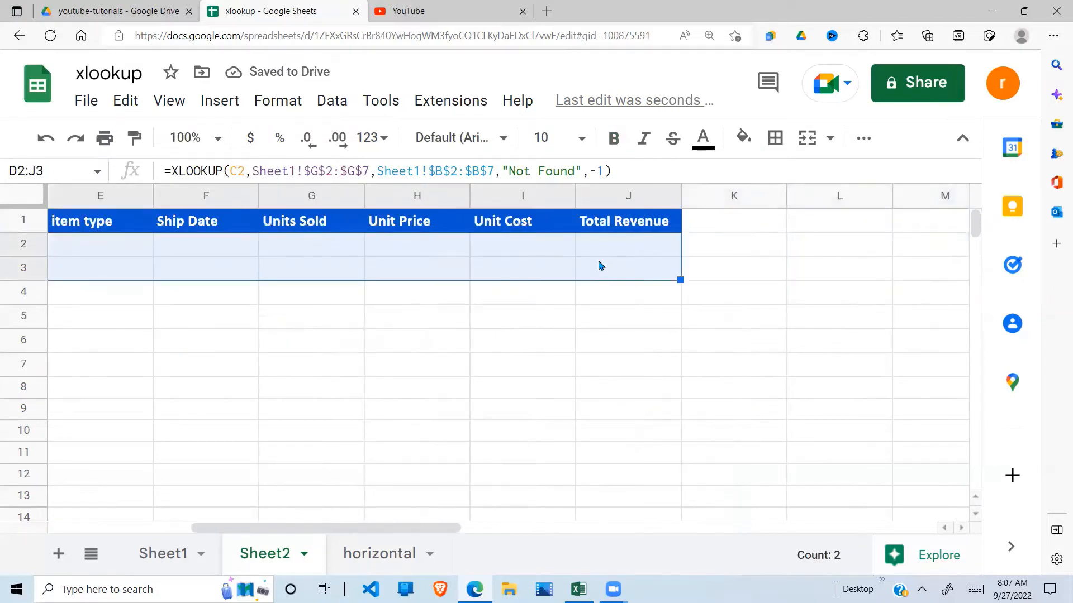
click(601, 265)
key(Left)
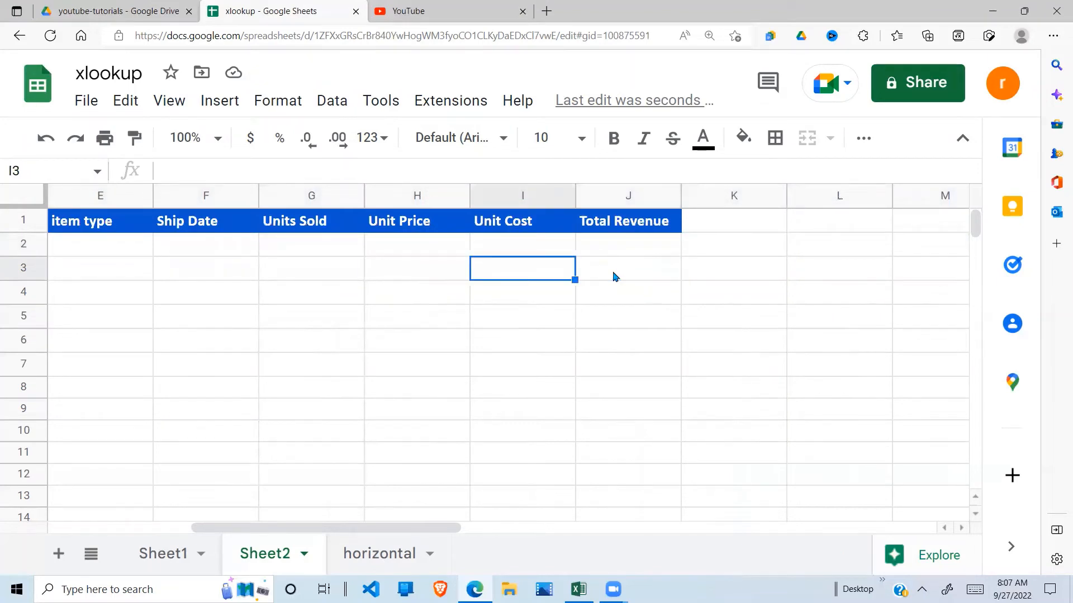
key(Left)
key(Left)
key(Left)
key(Left)
key(Left)
key(Left)
key(Left)
key(Left)
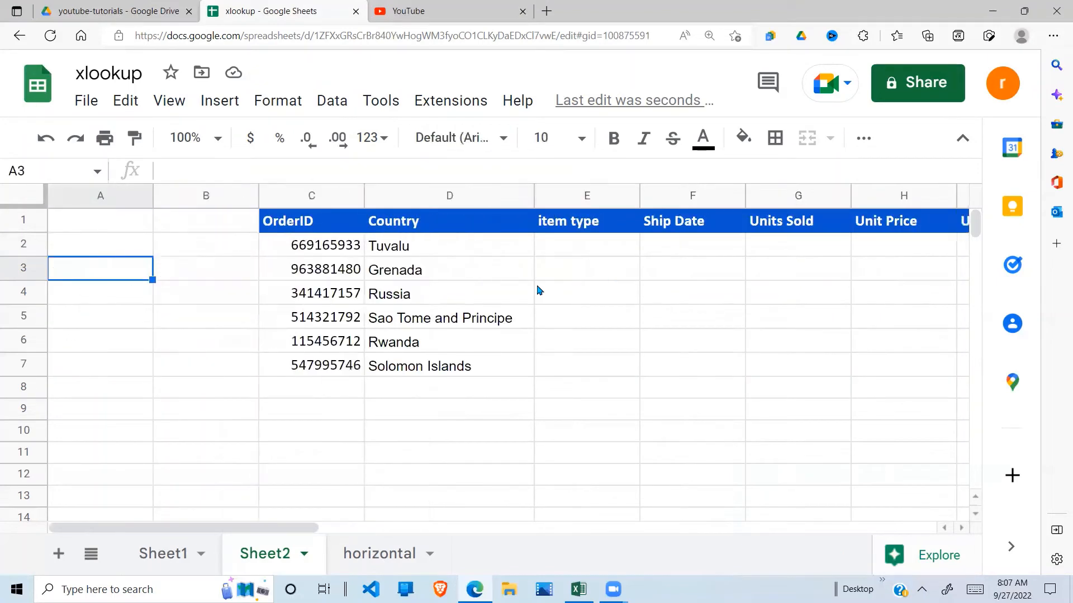
click(538, 290)
Step: Delete the empty column B from Sheet2
click(223, 198)
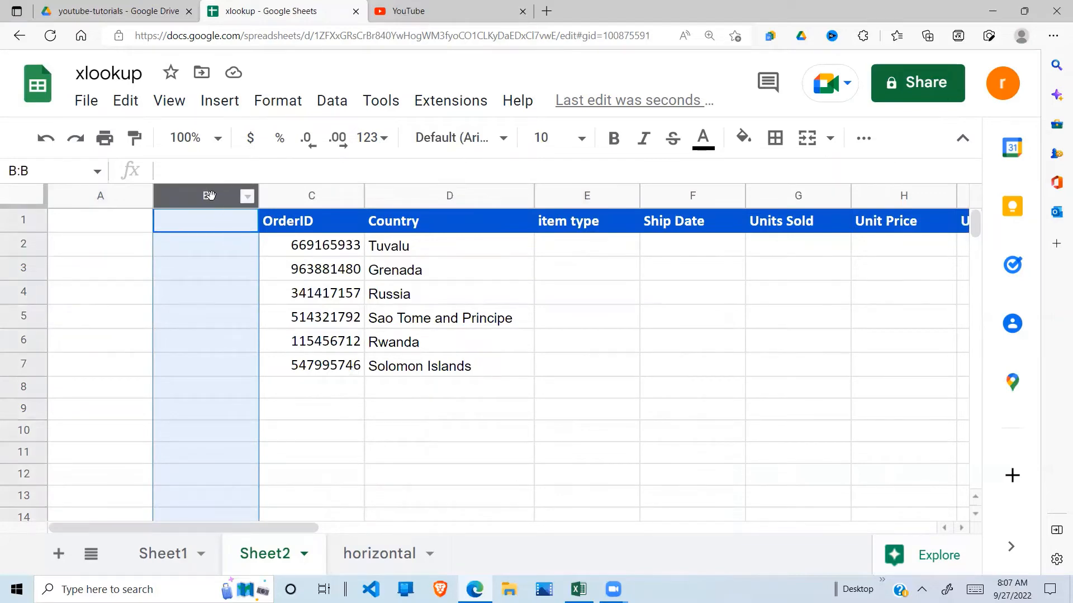
right_click(209, 195)
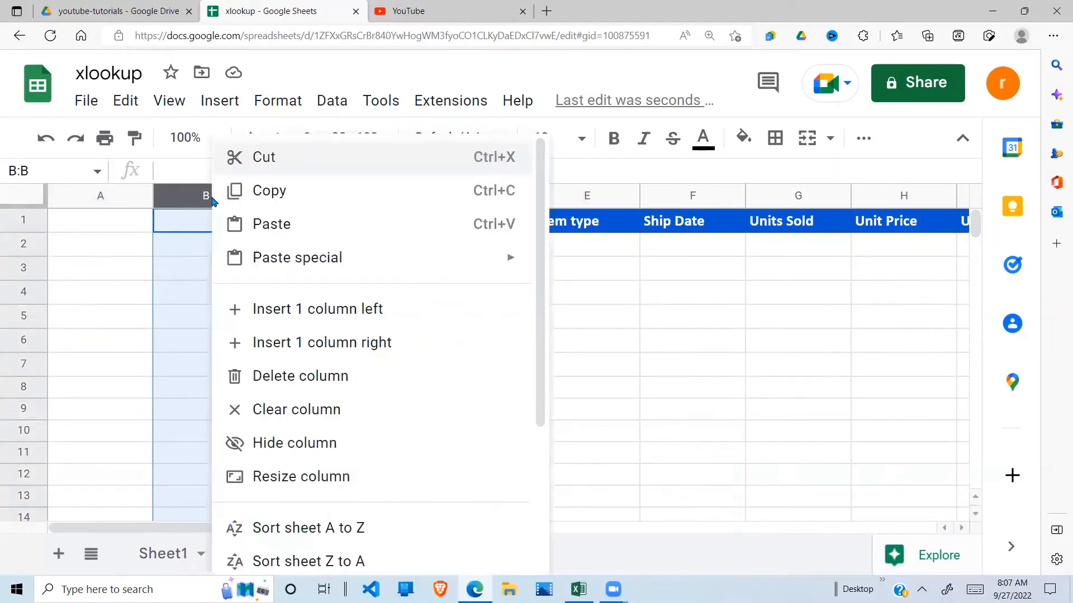
click(295, 375)
click(391, 343)
Step: Examine the result_range argument in C2's XLOOKUP formula, and leave the formula without editing it
click(326, 249)
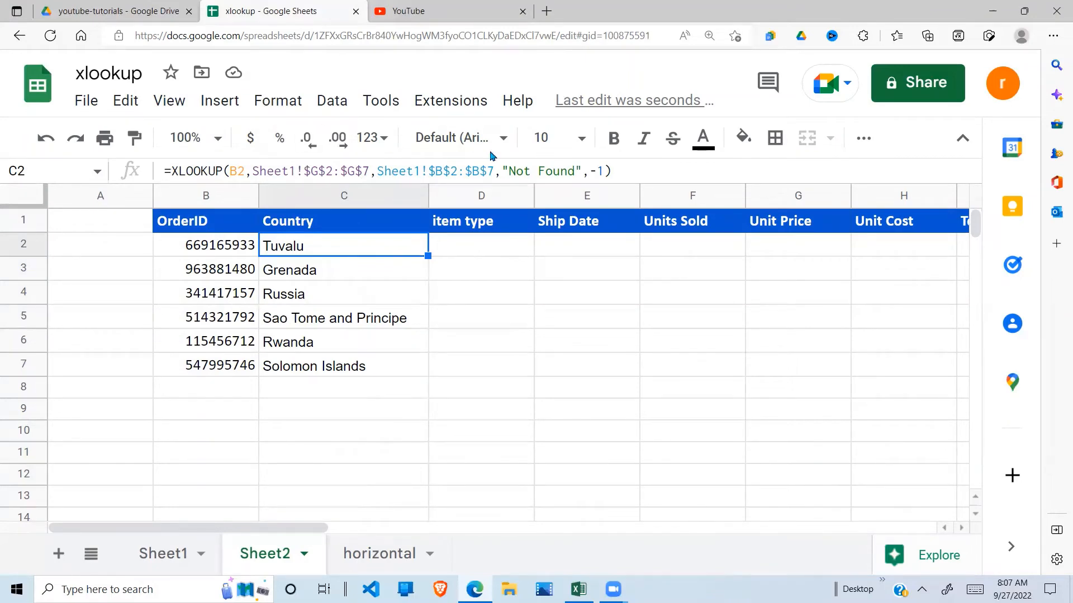
click(454, 168)
double_click(455, 168)
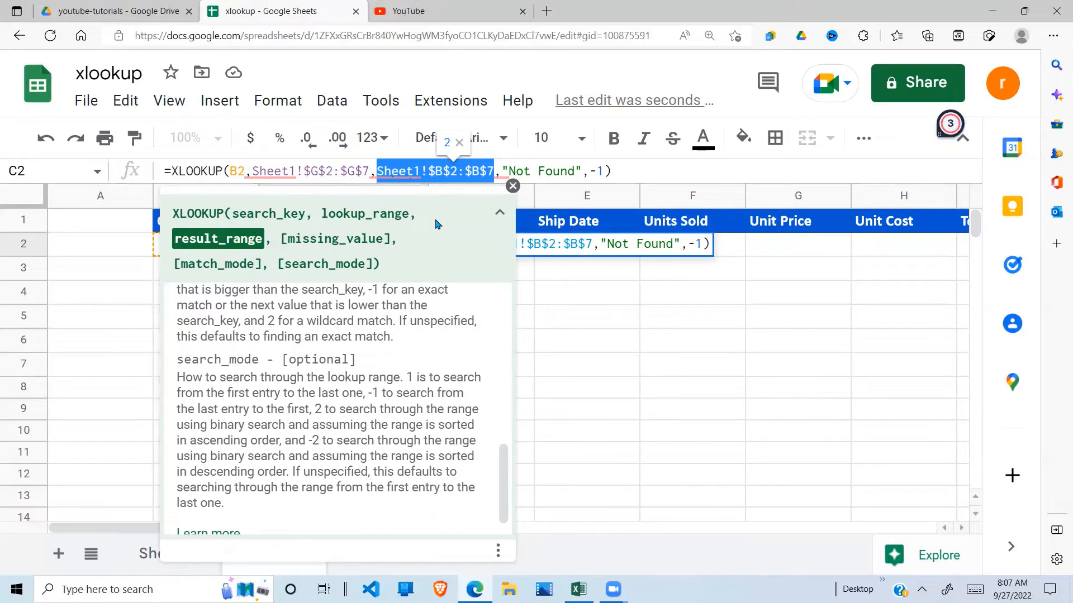
click(513, 188)
key(Escape)
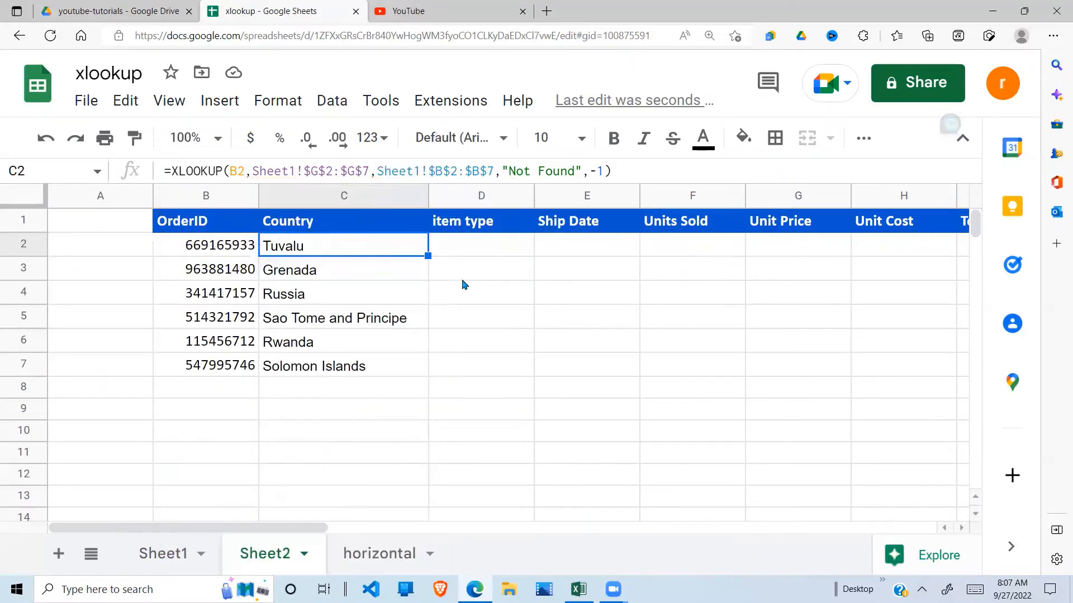
click(385, 316)
Step: Replace the result_range Sheet1!$B$2:$B$7 in C2's XLOOKUP formula with empty curly braces {}
click(391, 246)
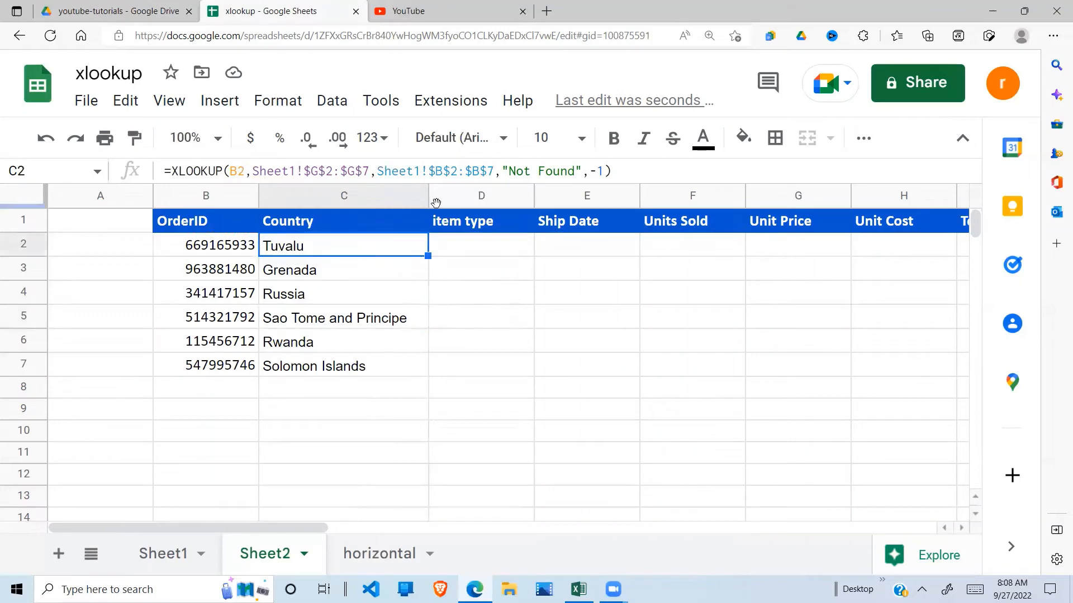
click(491, 172)
key(BackSpace)
key(BackSpace)
key(BackSpace)
key(BackSpace)
key(BackSpace)
key(BackSpace)
key(BackSpace)
key(BackSpace)
key(BackSpace)
key(BackSpace)
key(BackSpace)
key(BackSpace)
key(BackSpace)
key(BackSpace)
key(BackSpace)
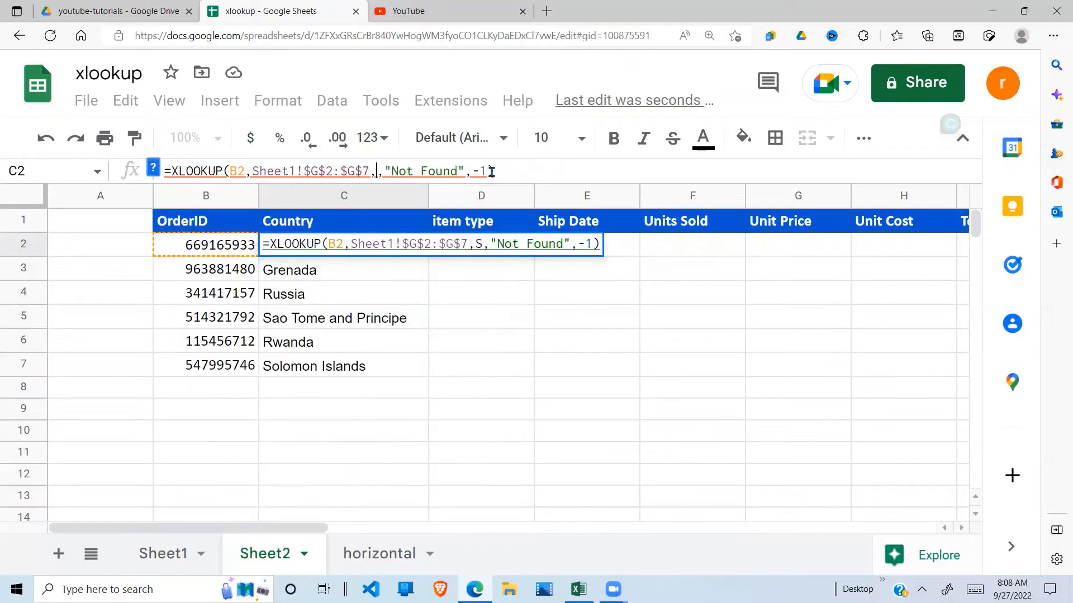
key(BackSpace)
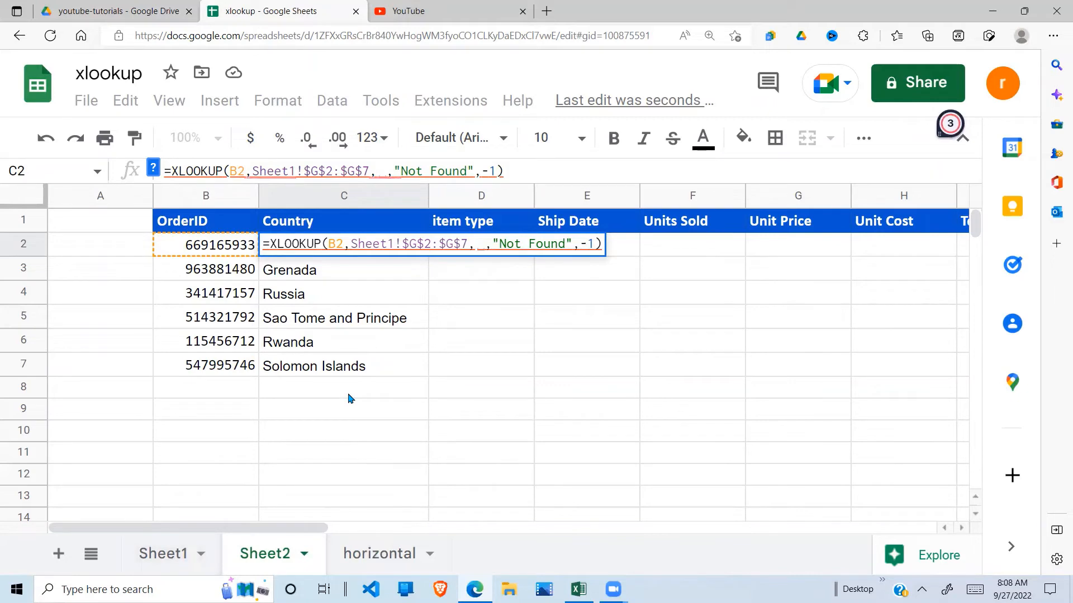
text({})
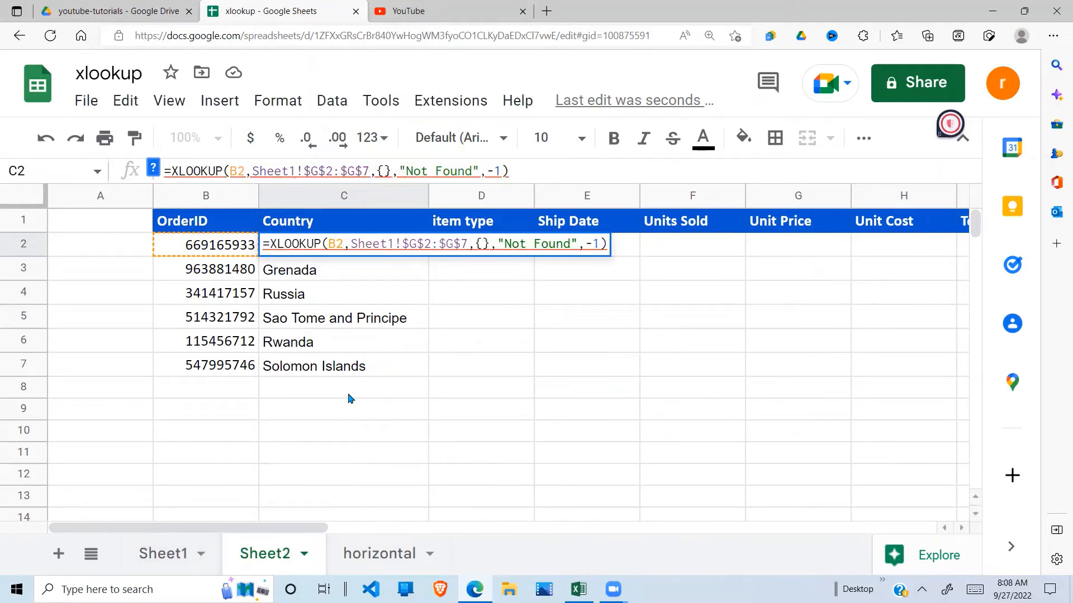
click(385, 171)
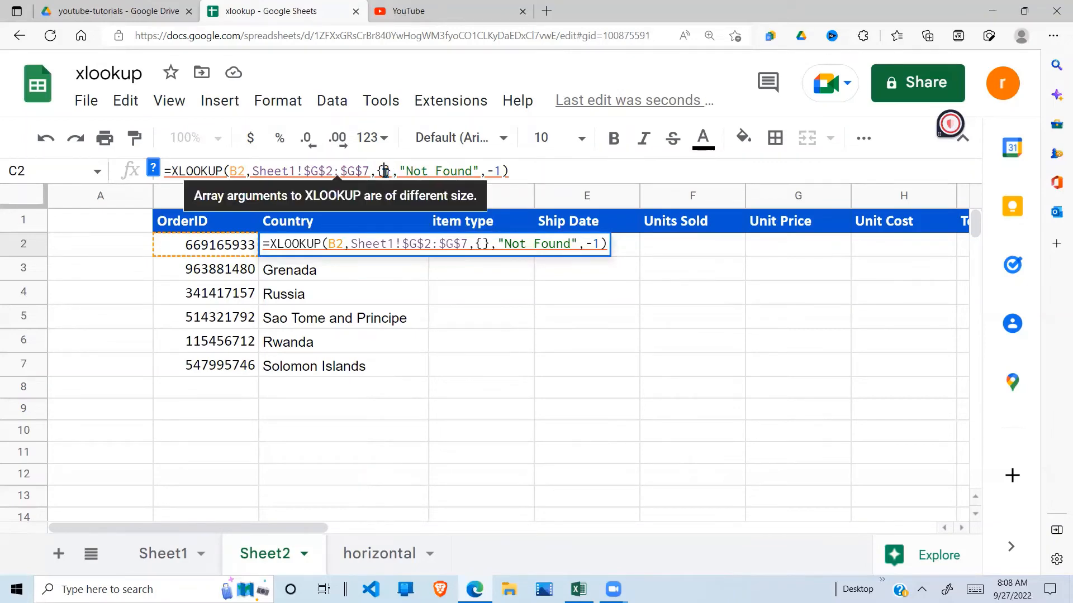
Step: Try to pick Sheet1's Country and Item Type range B2:C7 as the result range for the formula's curly braces
click(177, 557)
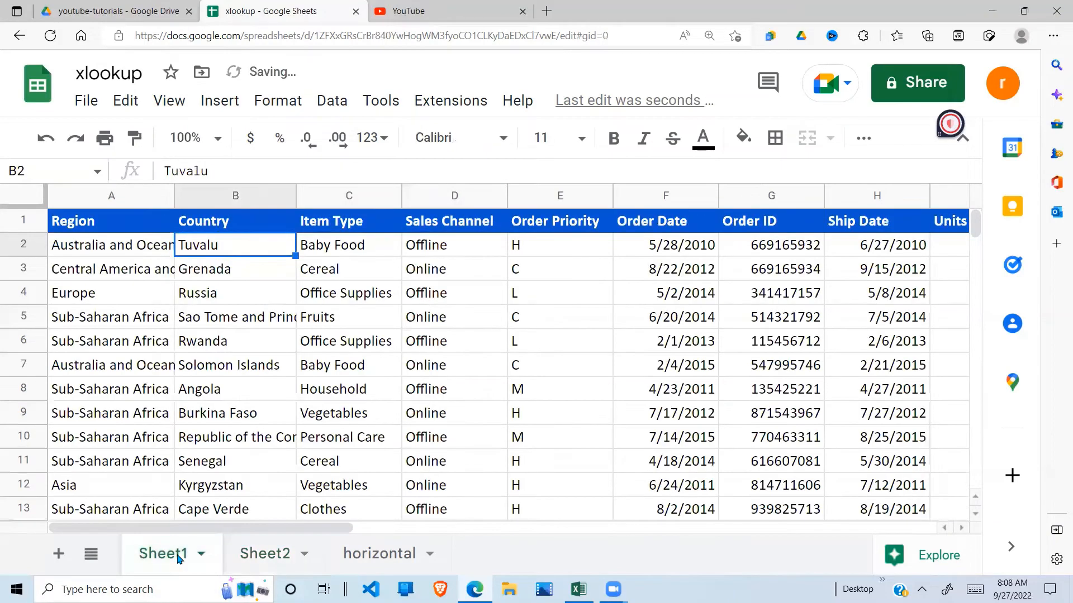
drag(267, 247, 266, 248)
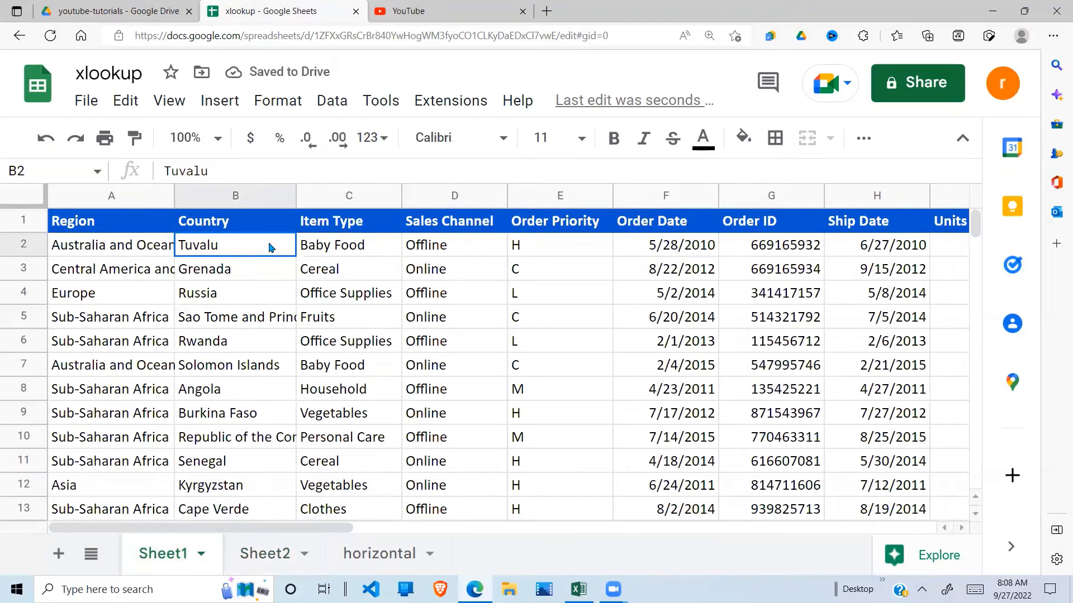
drag(269, 247, 244, 270)
drag(358, 281, 366, 366)
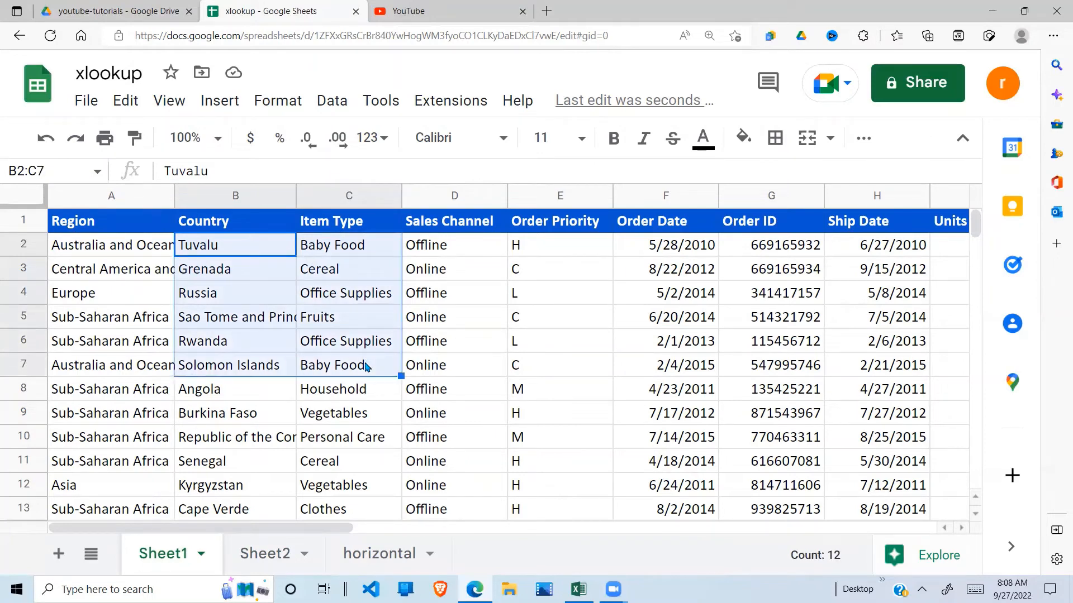
text(,)
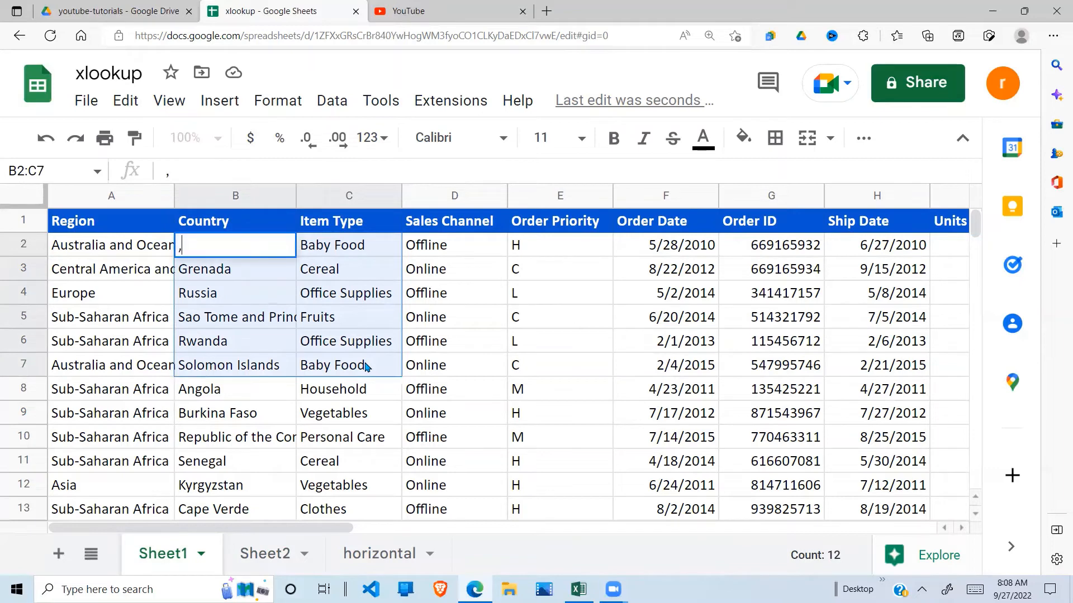
key(BackSpace)
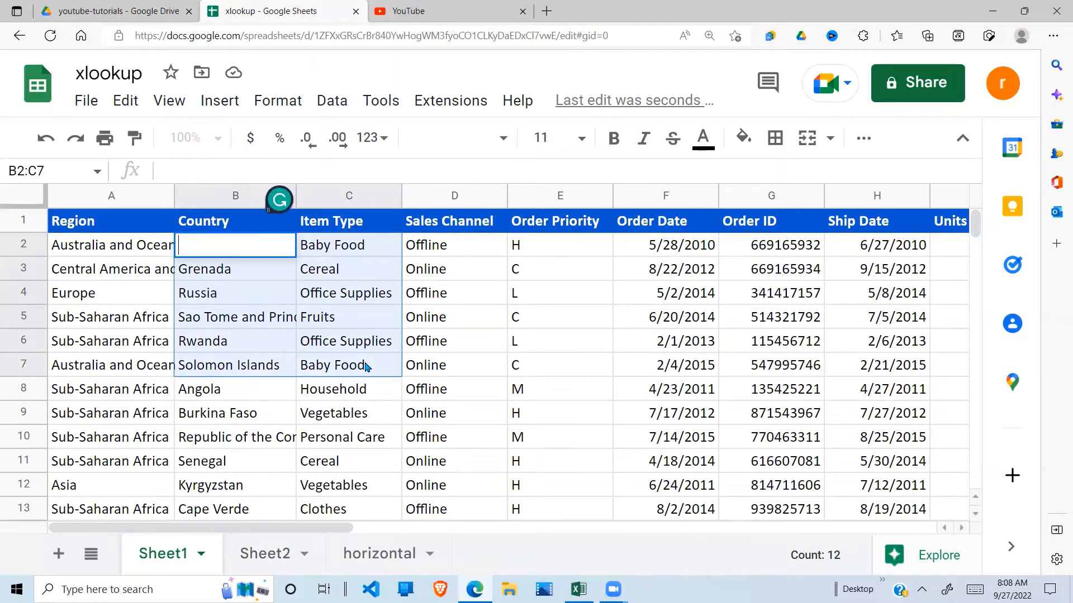
key(Escape)
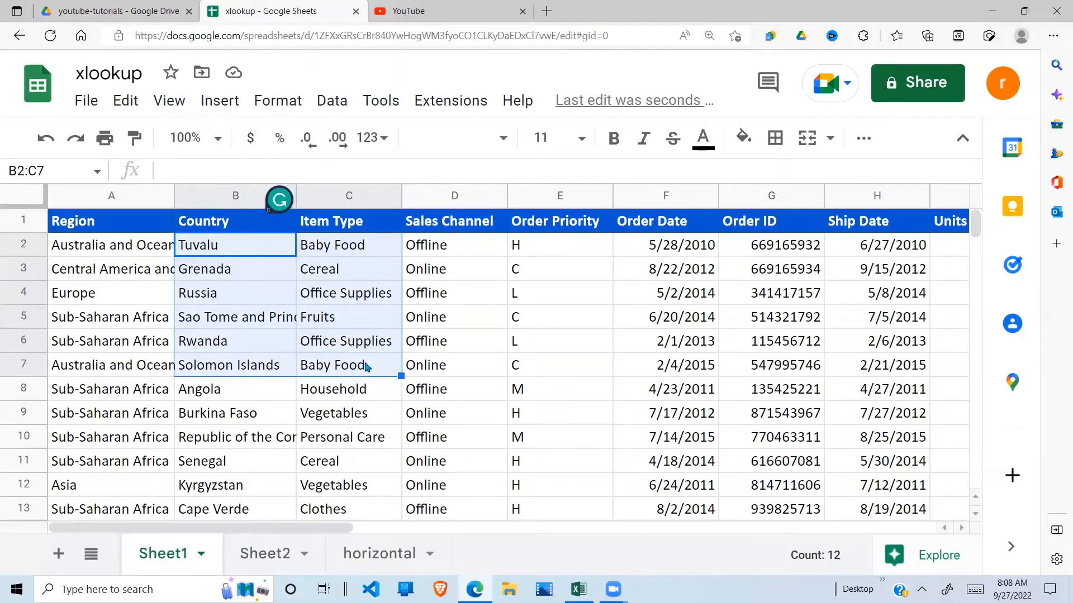
Step: Return to Sheet2 and check the XLOOKUP formulas in C5 and C3
click(352, 393)
click(266, 559)
click(365, 323)
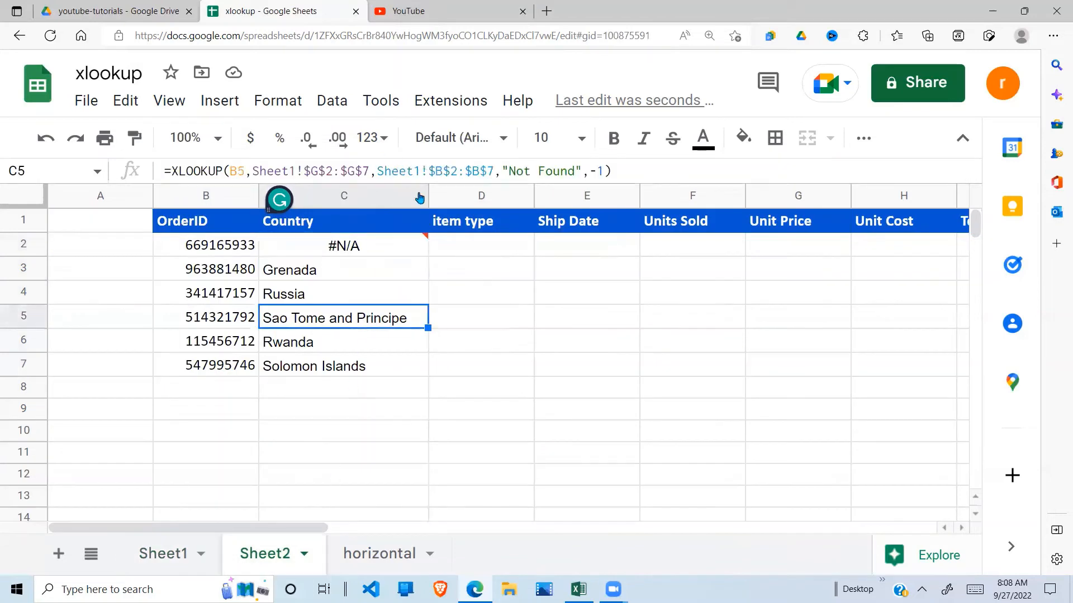
click(374, 262)
click(494, 171)
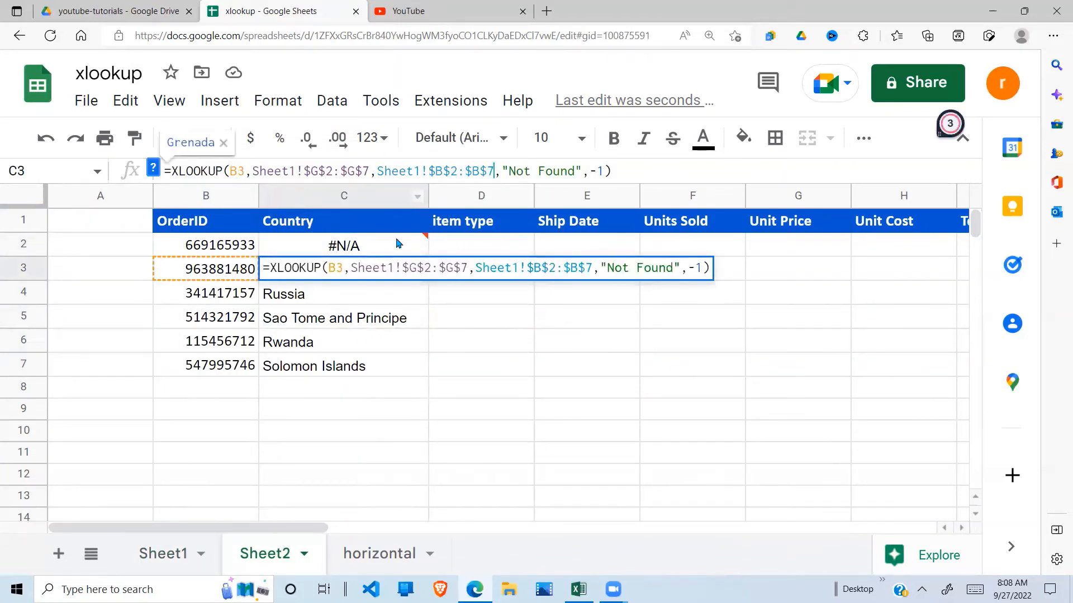
mouse_move(391, 257)
key(Return)
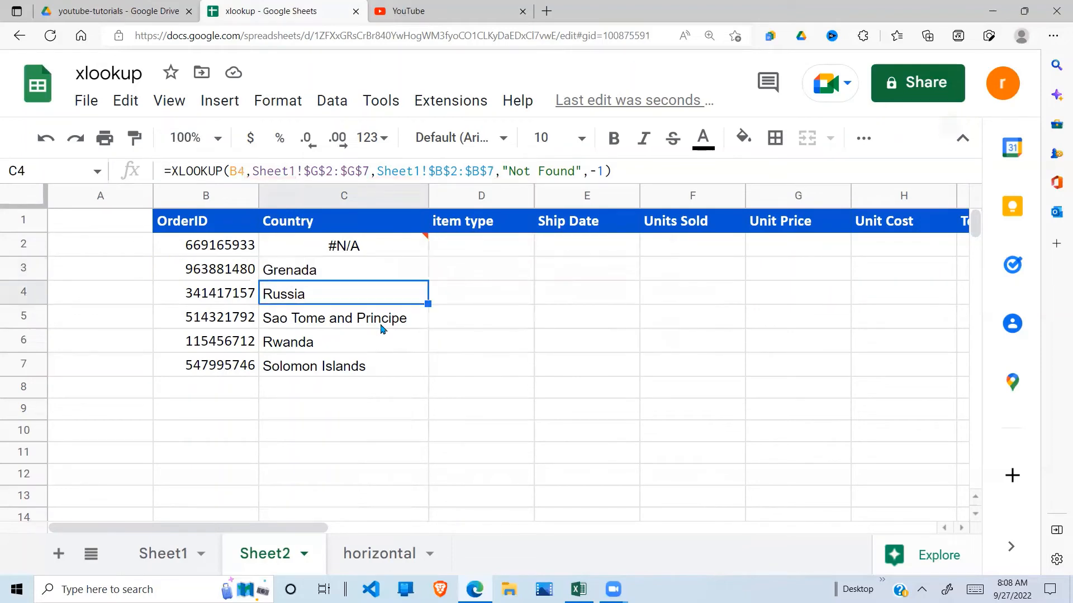
Step: Copy the XLOOKUP formula from C3 into C2
click(375, 240)
click(346, 267)
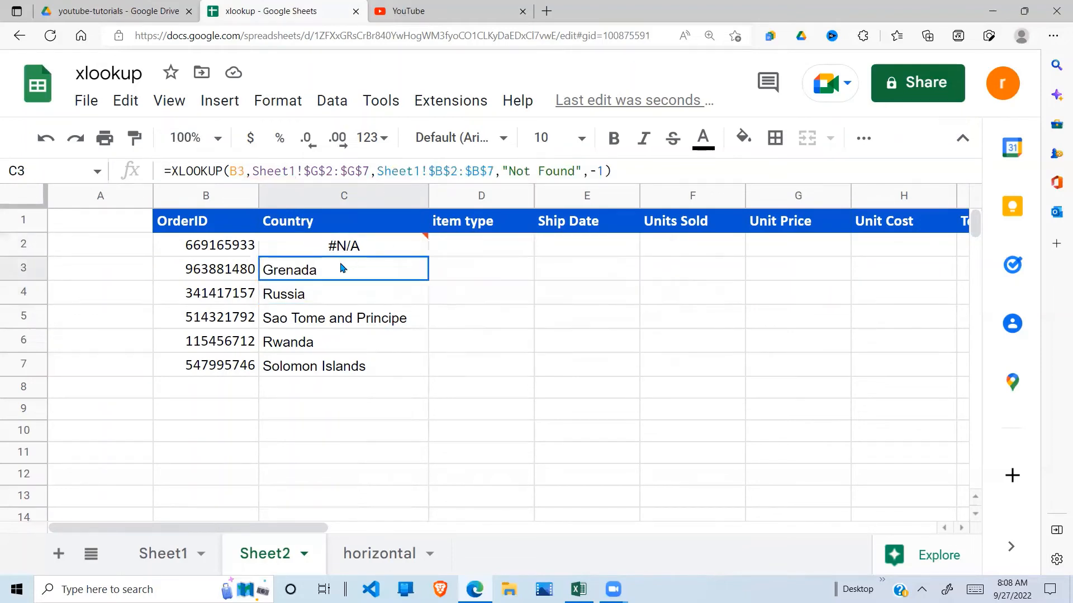
key(ctrl+c)
click(351, 254)
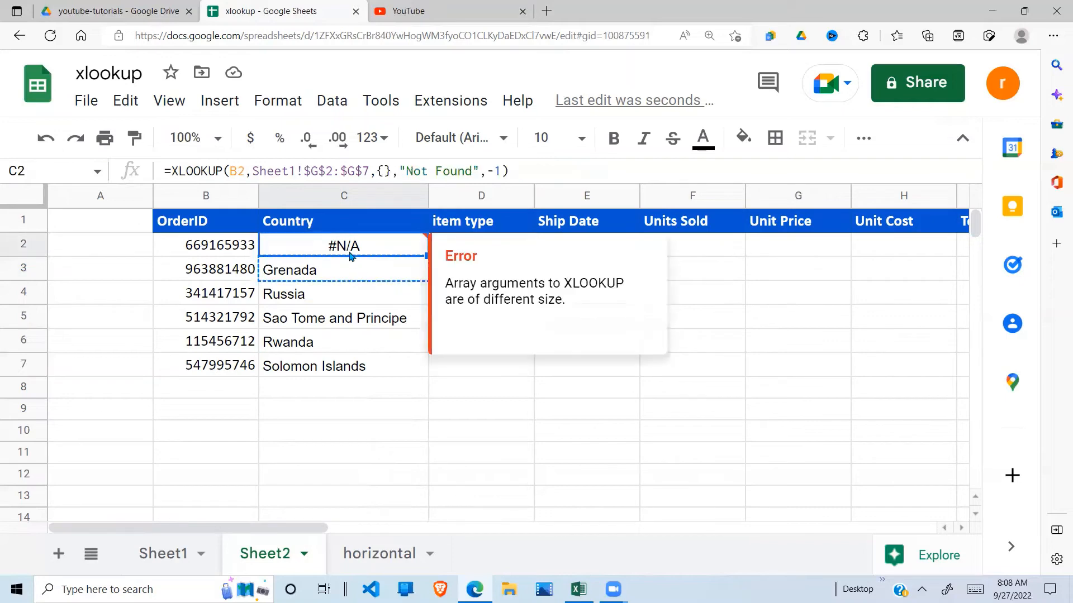
key(ctrl+v)
click(368, 322)
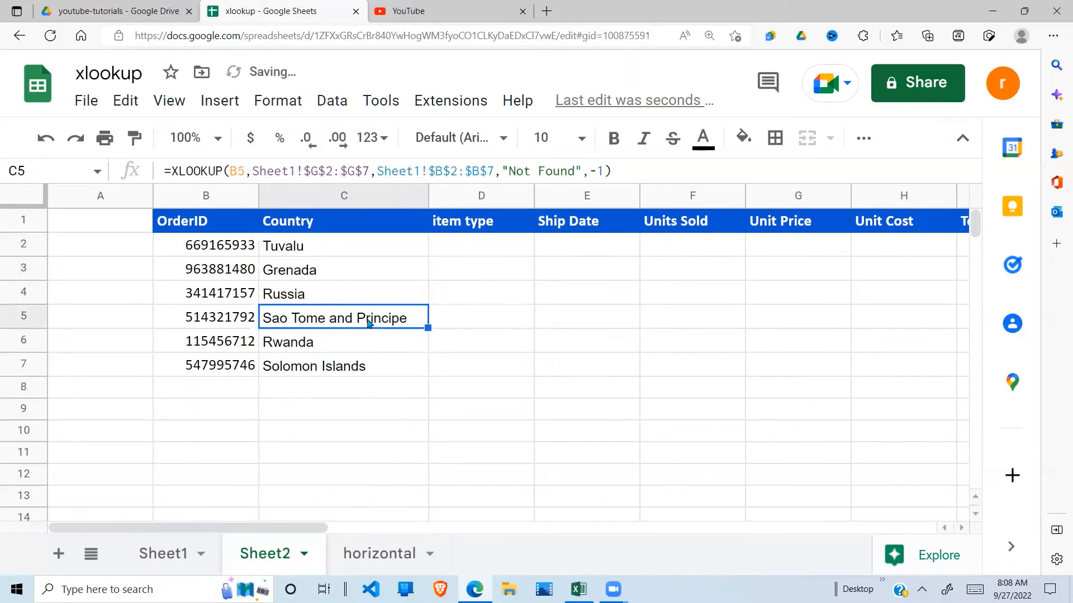
Step: Remove the "Not Found" missing_value and the -1 match_mode arguments from C2's XLOOKUP formula
click(345, 252)
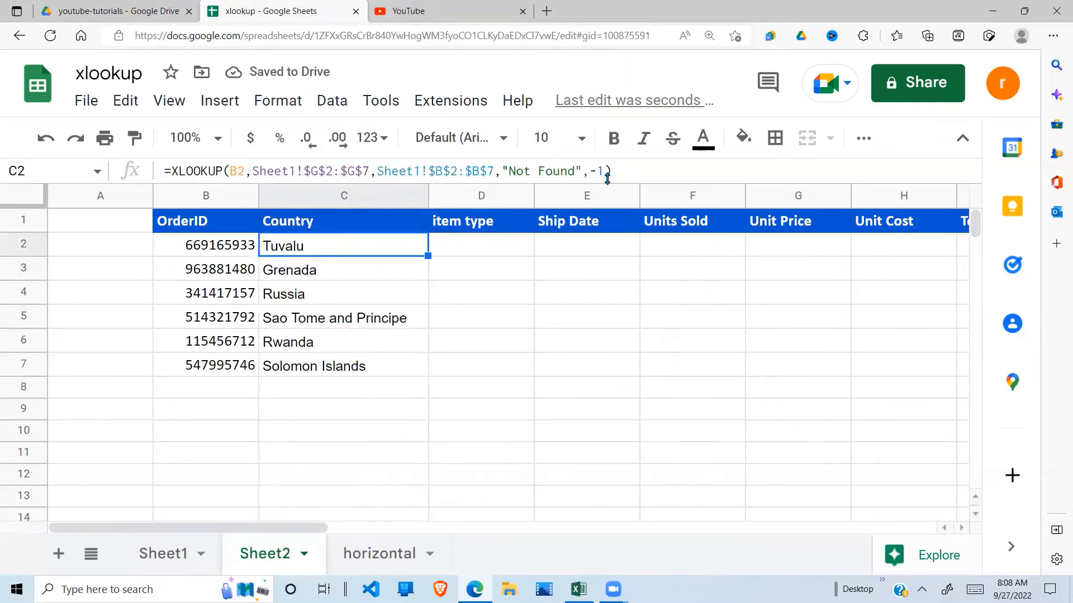
key(F2)
key(BackSpace)
key(BackSpace)
key(BackSpace)
key(BackSpace)
key(BackSpace)
key(BackSpace)
key(BackSpace)
key(BackSpace)
key(BackSpace)
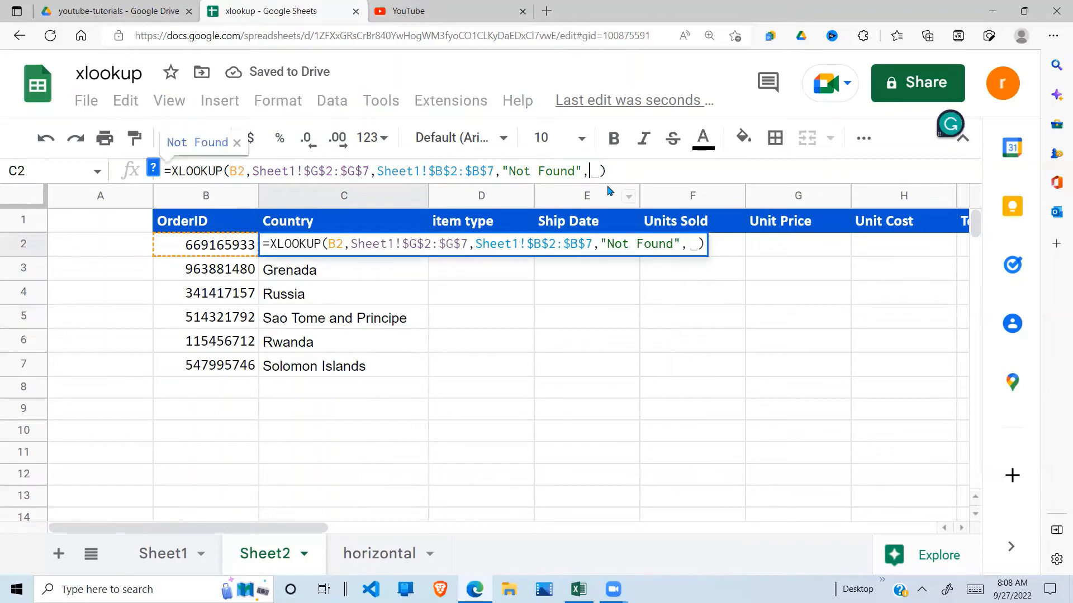
key(BackSpace)
key(BackSpace)
key(BackSpace)
key(BackSpace)
key(BackSpace)
key(BackSpace)
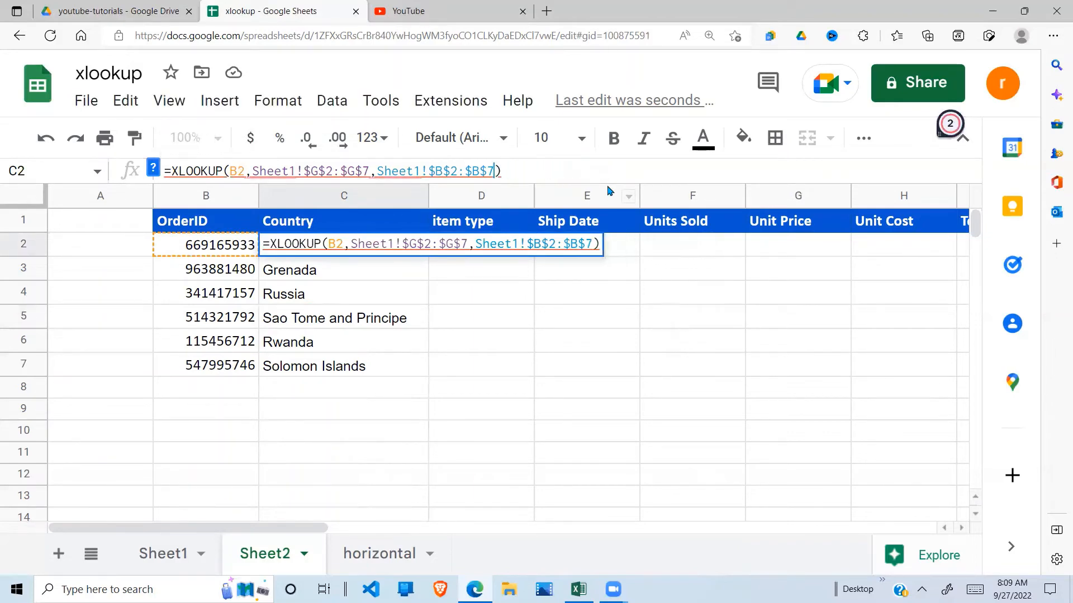
key(Return)
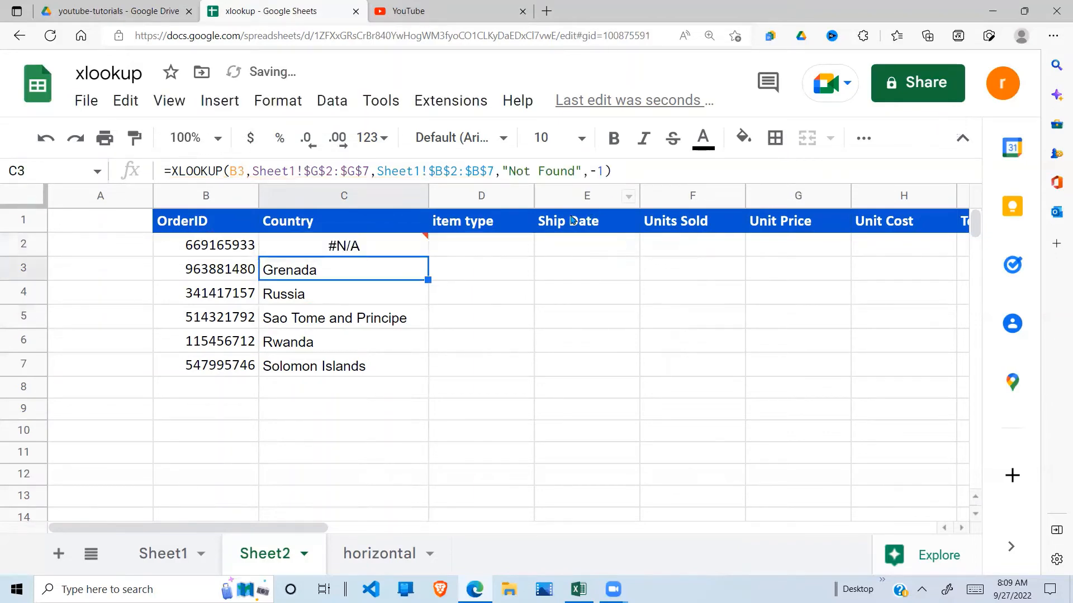
Step: Fill the three-argument XLOOKUP formula from C2 down through C7
click(450, 276)
click(410, 255)
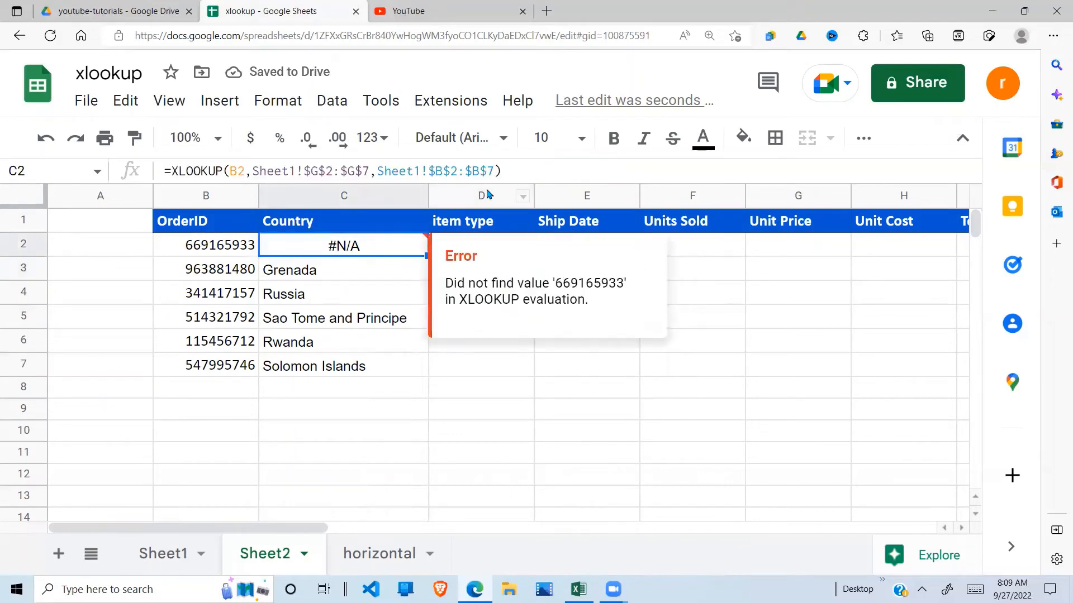
drag(428, 255, 417, 375)
click(467, 343)
Step: Review Sheet1's Country and Item Type columns and the Ship Date through Total Profit block in H2:N7
click(366, 249)
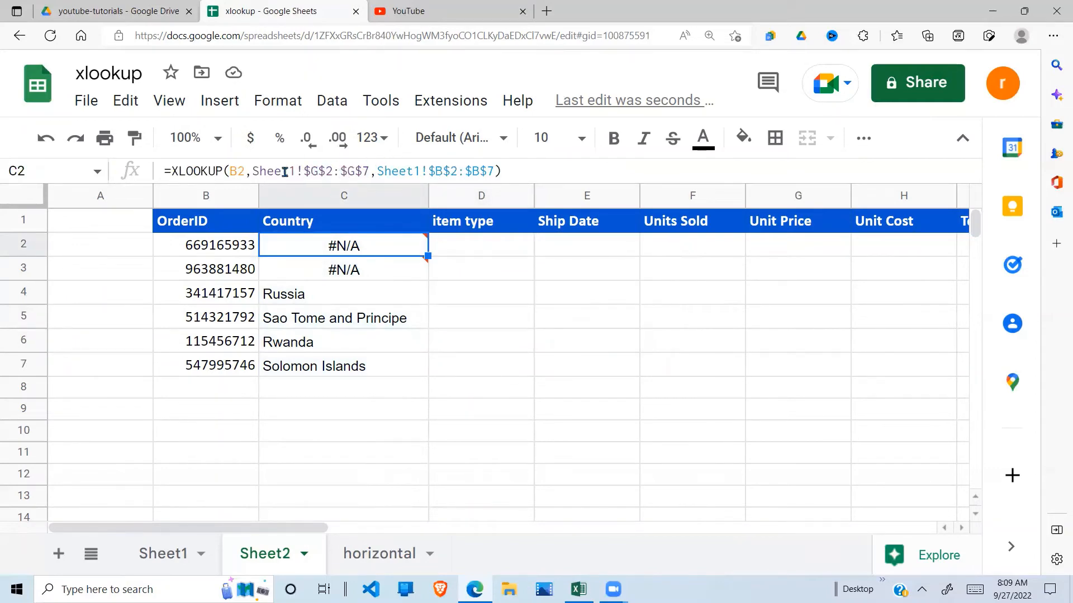
click(203, 557)
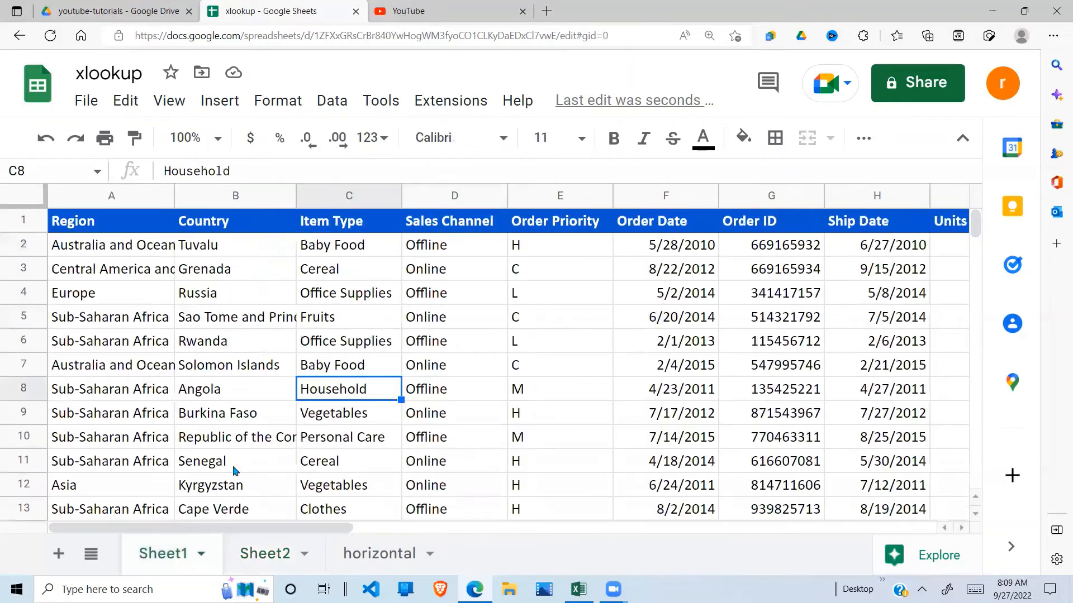
drag(273, 249, 344, 400)
click(873, 251)
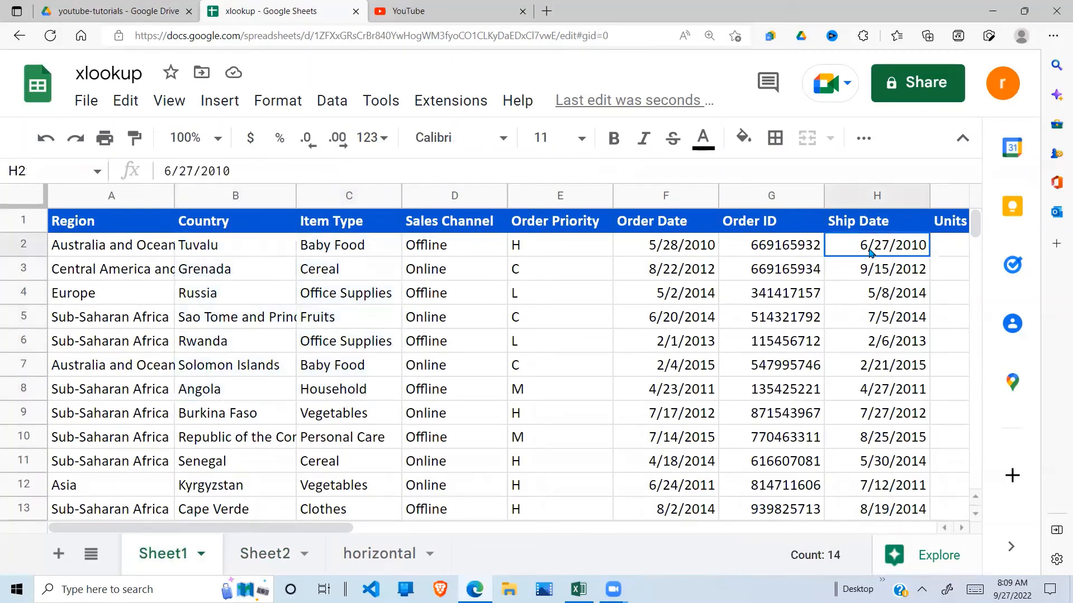
drag(874, 254, 961, 317)
drag(788, 364, 782, 382)
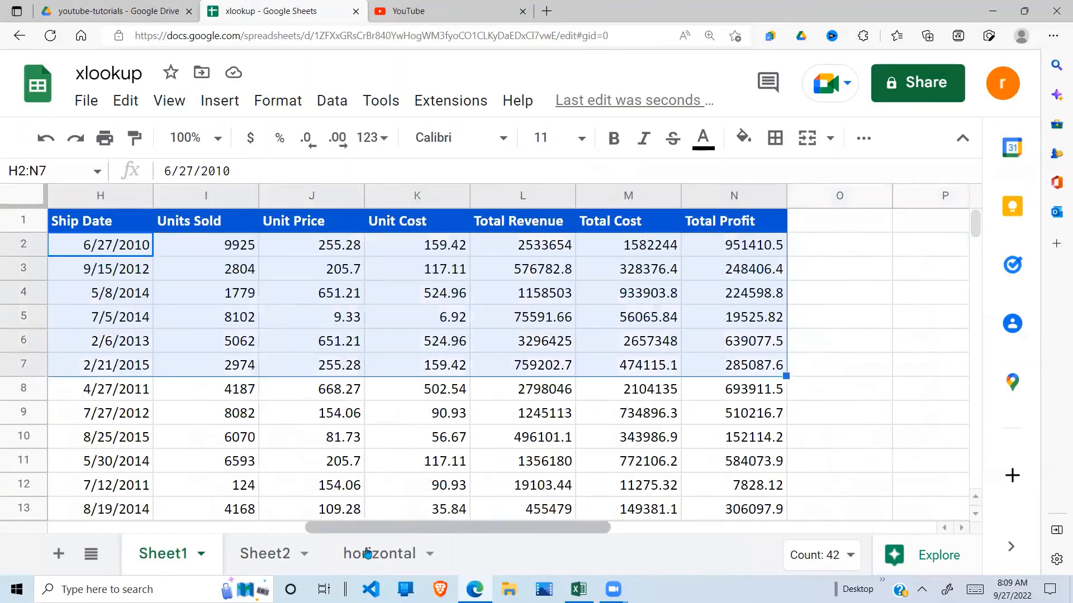
Step: Return to Sheet2 and clear the Country formulas from C2:C7
click(264, 556)
click(395, 396)
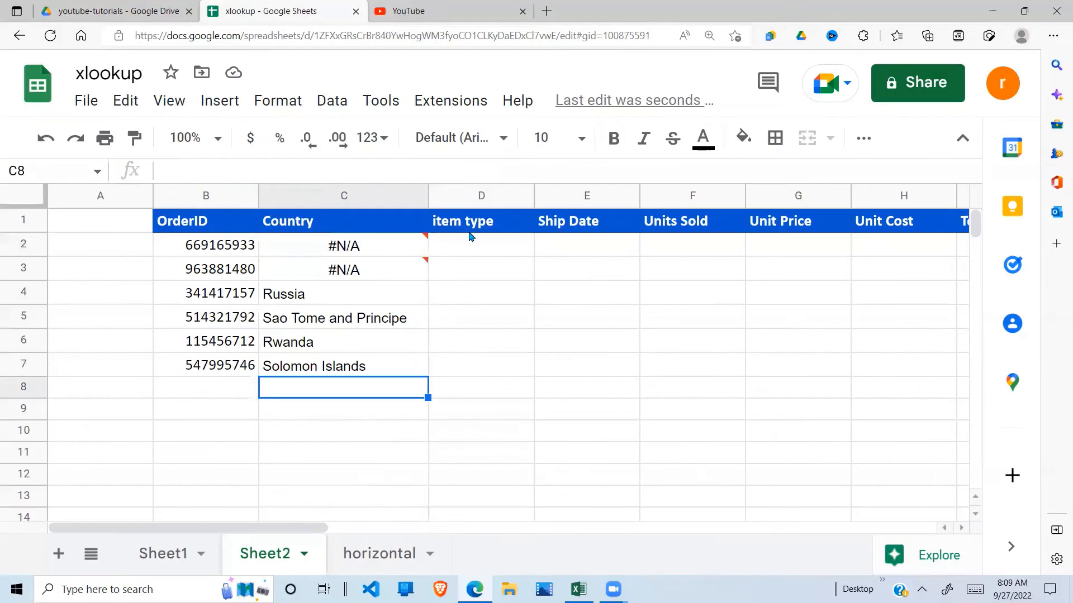
click(341, 267)
click(380, 245)
key(Delete)
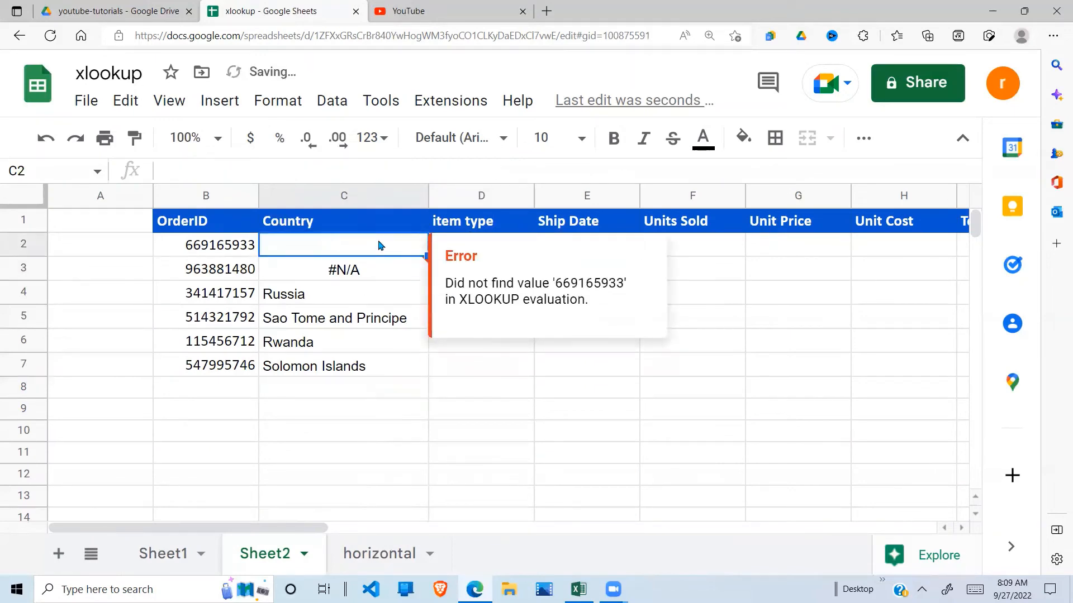
click(361, 313)
drag(374, 254, 376, 366)
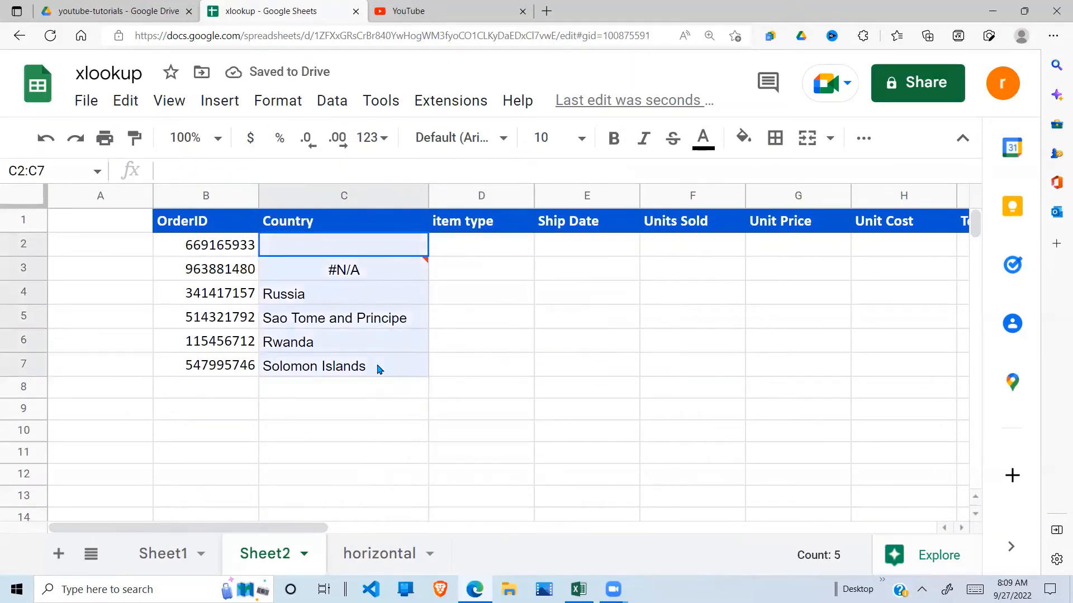
key(Delete)
Step: Start an XLOOKUP formula in C2 with the order ID in B2 as its search key
click(300, 249)
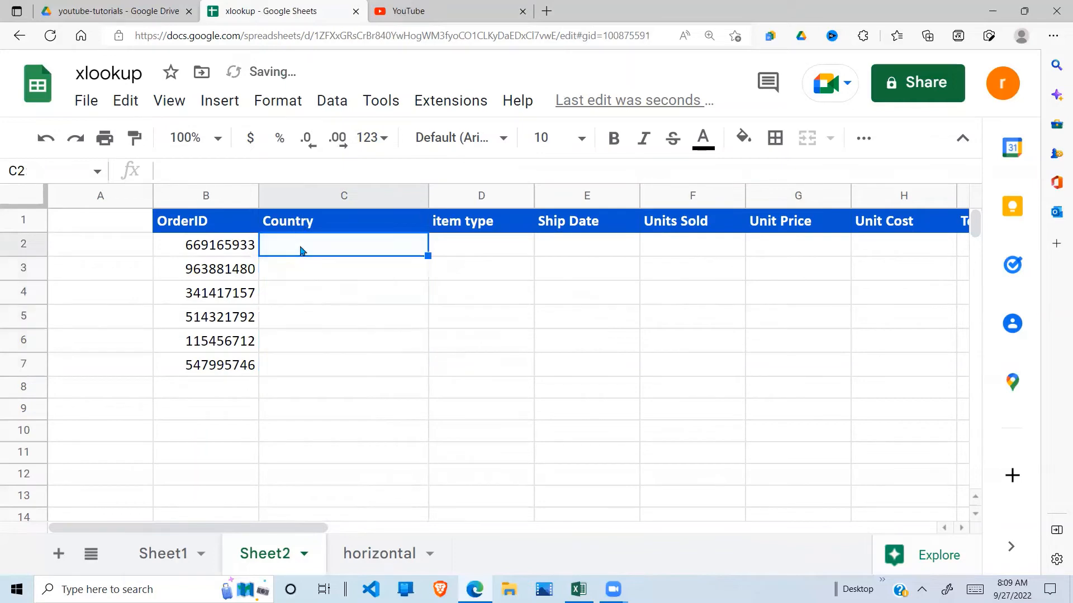
text(=xloop)
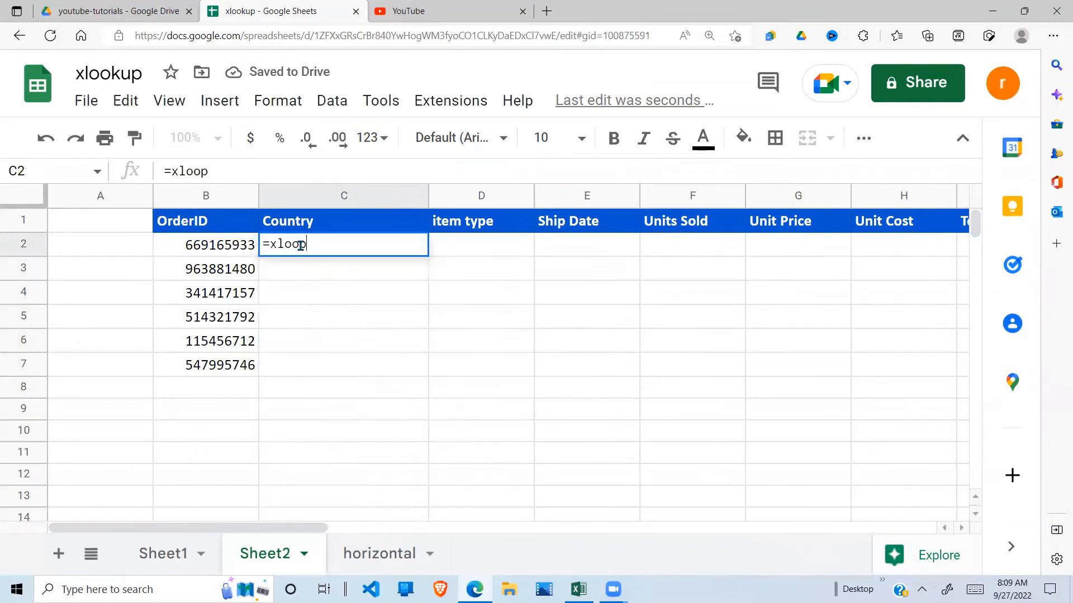
key(BackSpace)
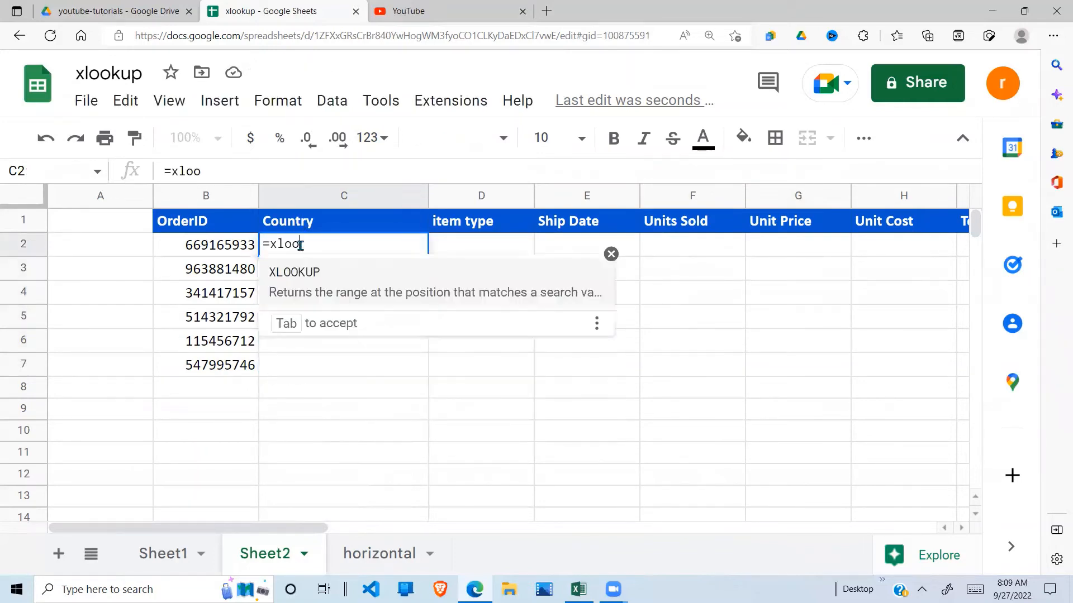
click(290, 279)
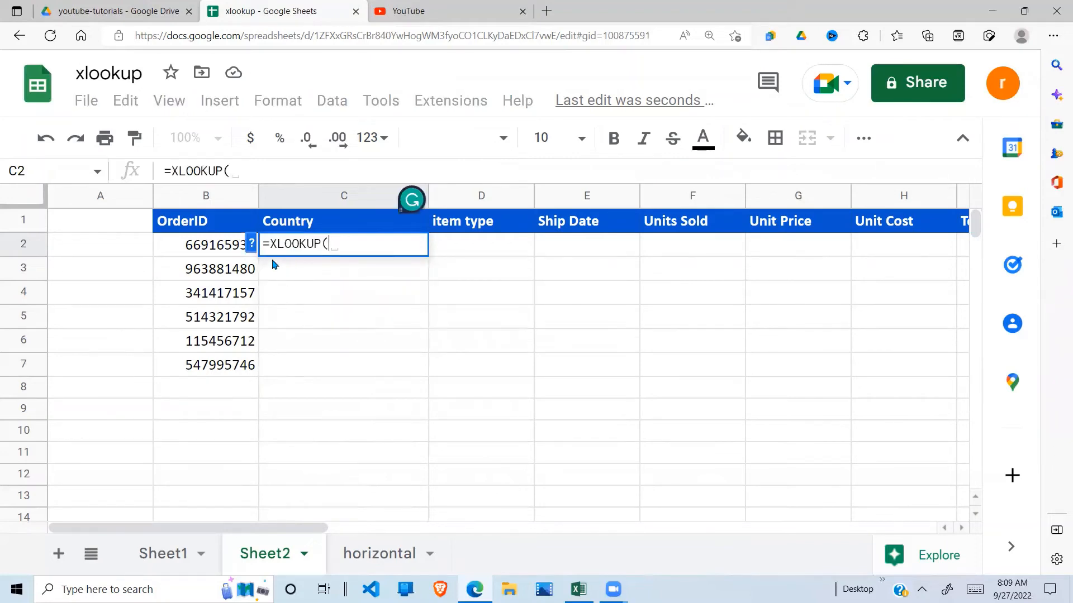
click(218, 248)
text(,)
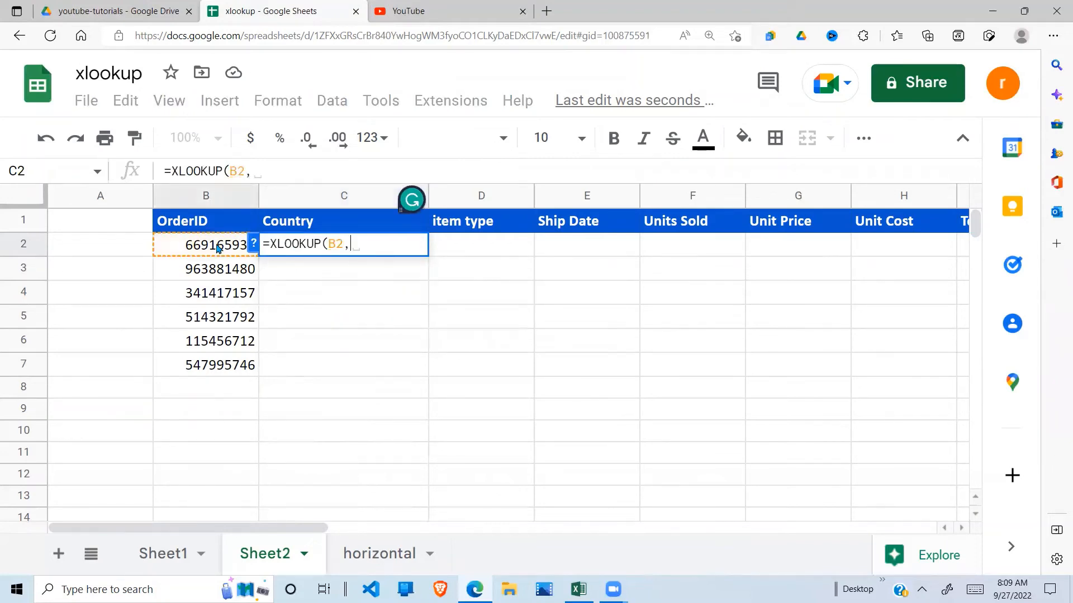
click(253, 243)
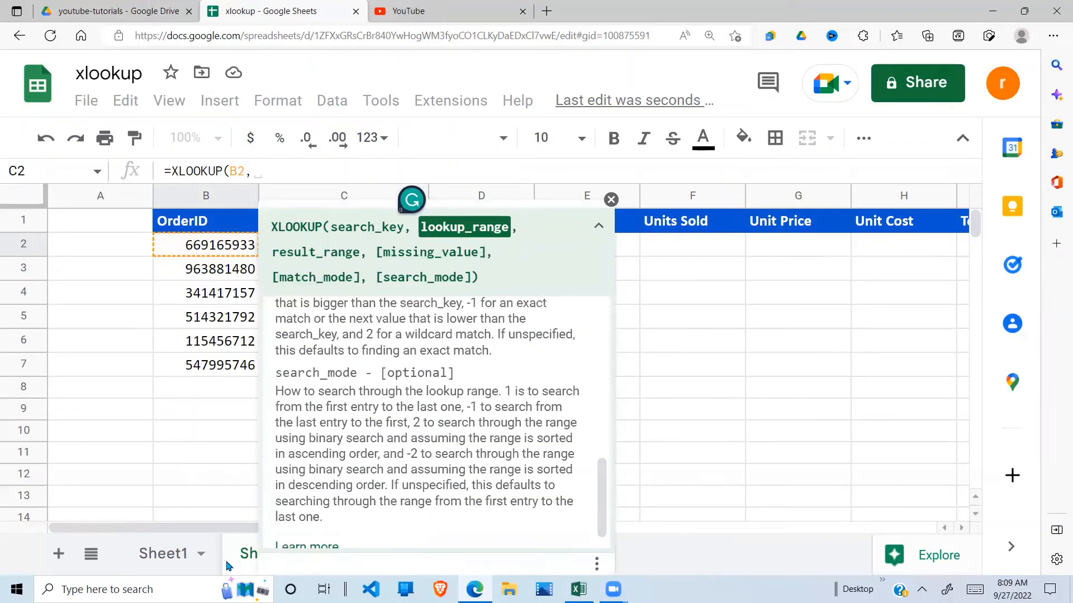
Step: Set the lookup range to Sheet1's order IDs as the absolute reference Sheet1!$G$2:$G$7
click(177, 555)
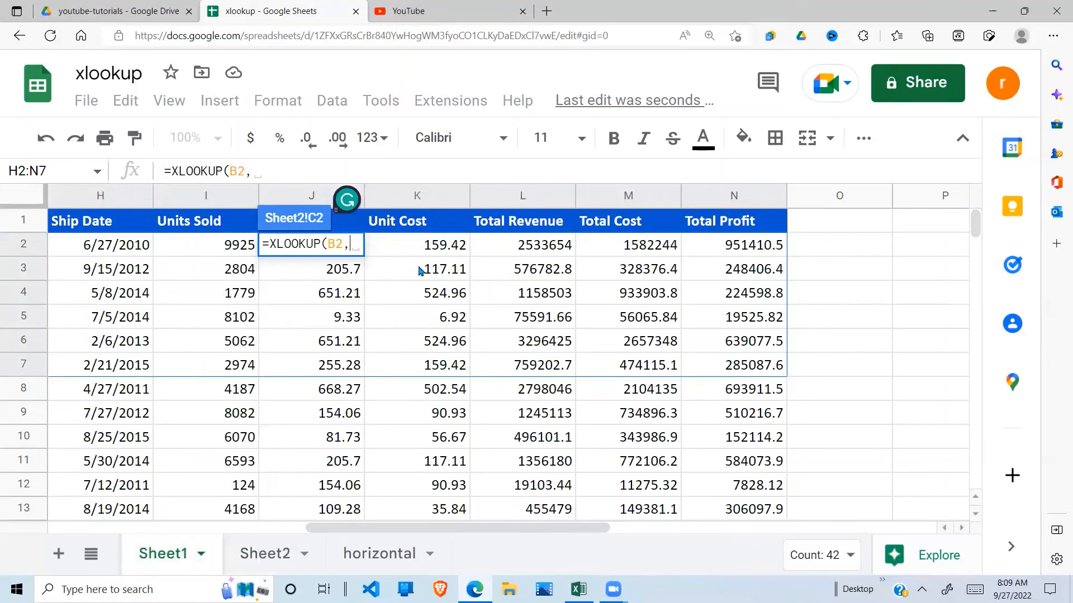
click(235, 249)
key(Left)
key(Left)
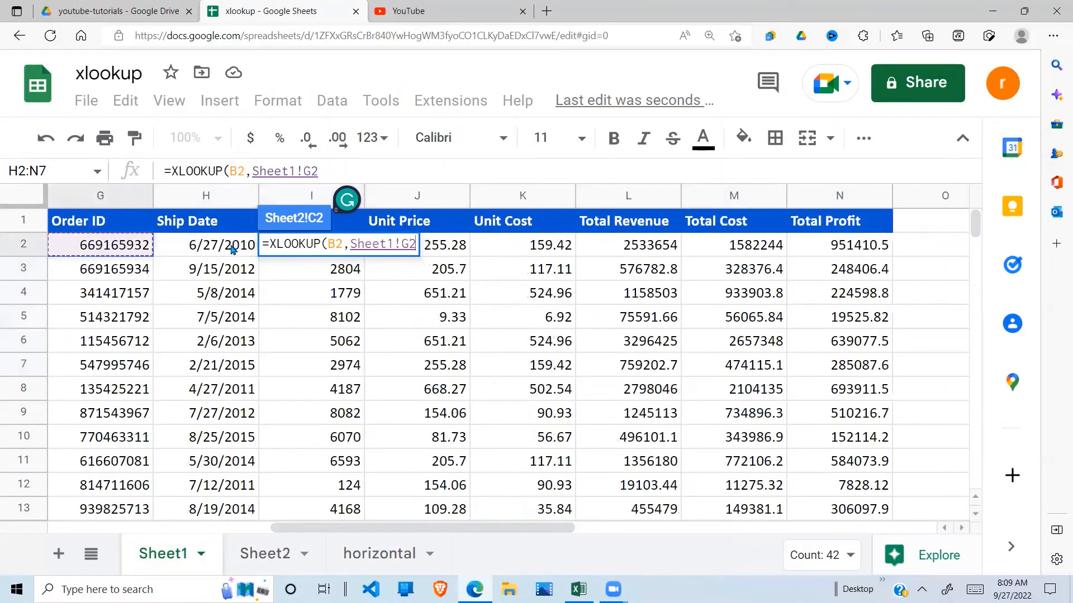
drag(231, 250, 231, 364)
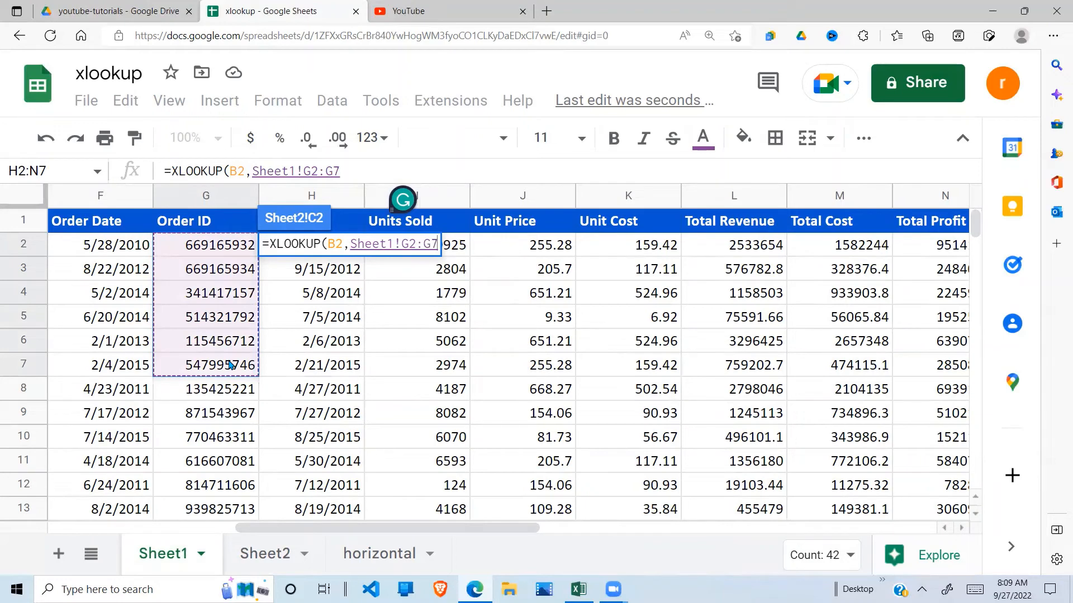
key(F4)
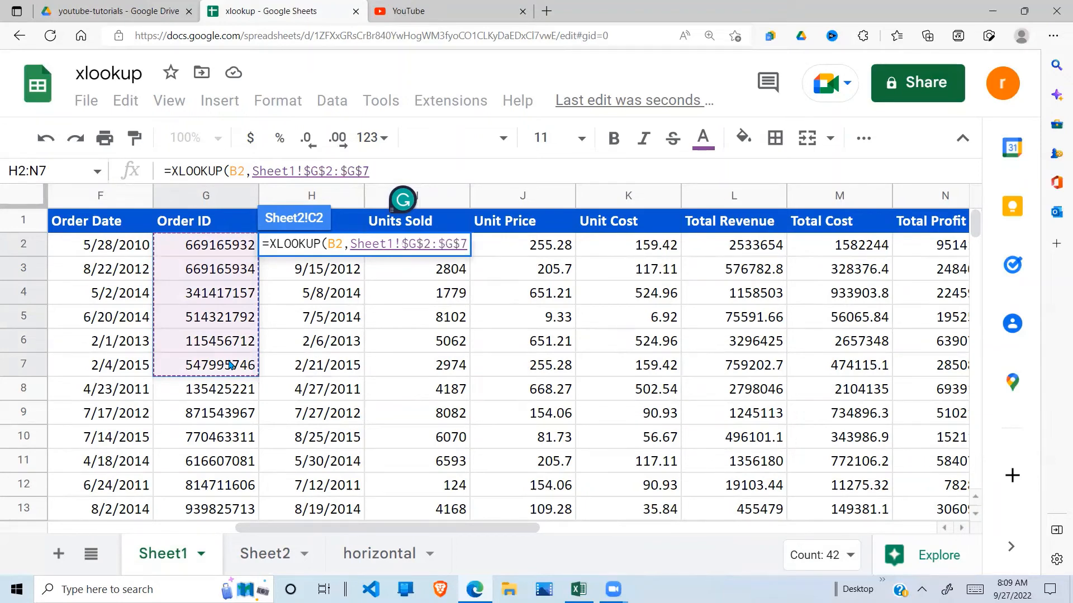
text(,)
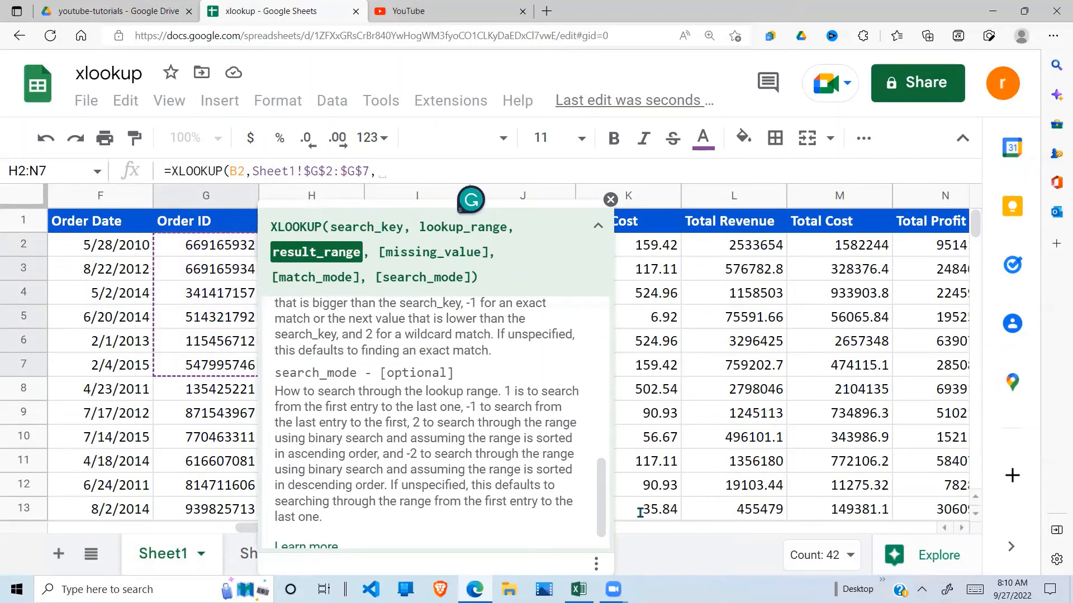
Step: Set the result range to Sheet1's Country and Item Type columns as the absolute reference Sheet1!$B$2:$C$7, and hide the formula help
drag(244, 531, 107, 535)
drag(120, 252, 207, 300)
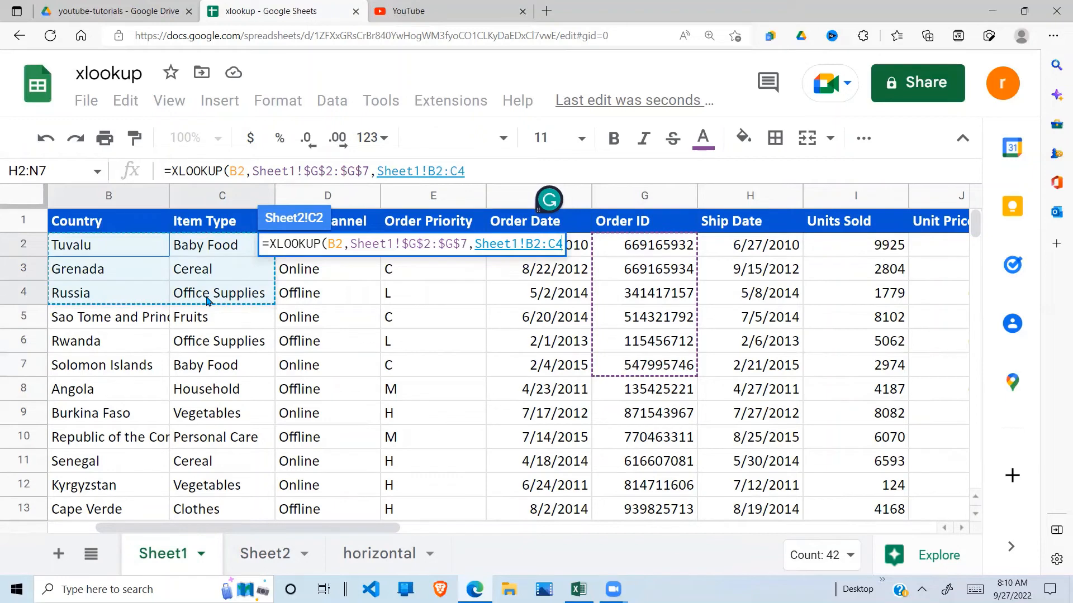
drag(210, 339, 205, 367)
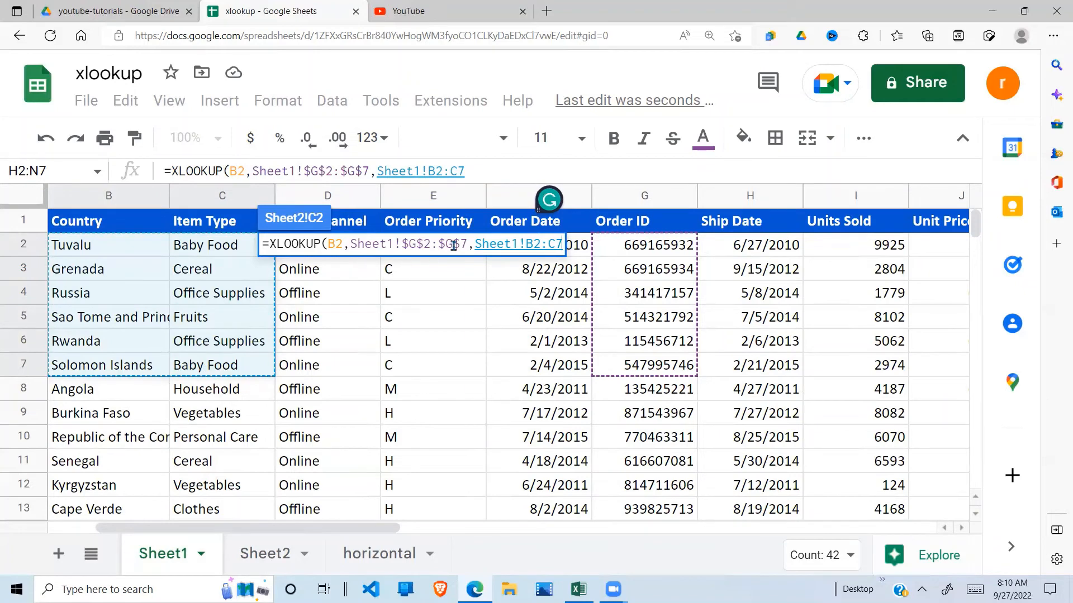
mouse_move(477, 243)
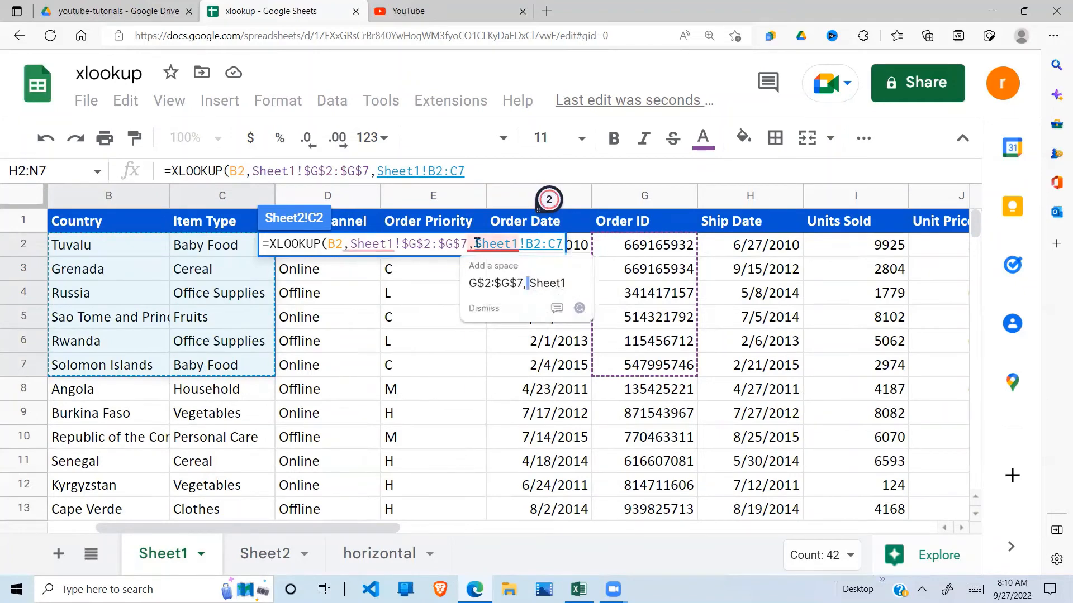
key(F4)
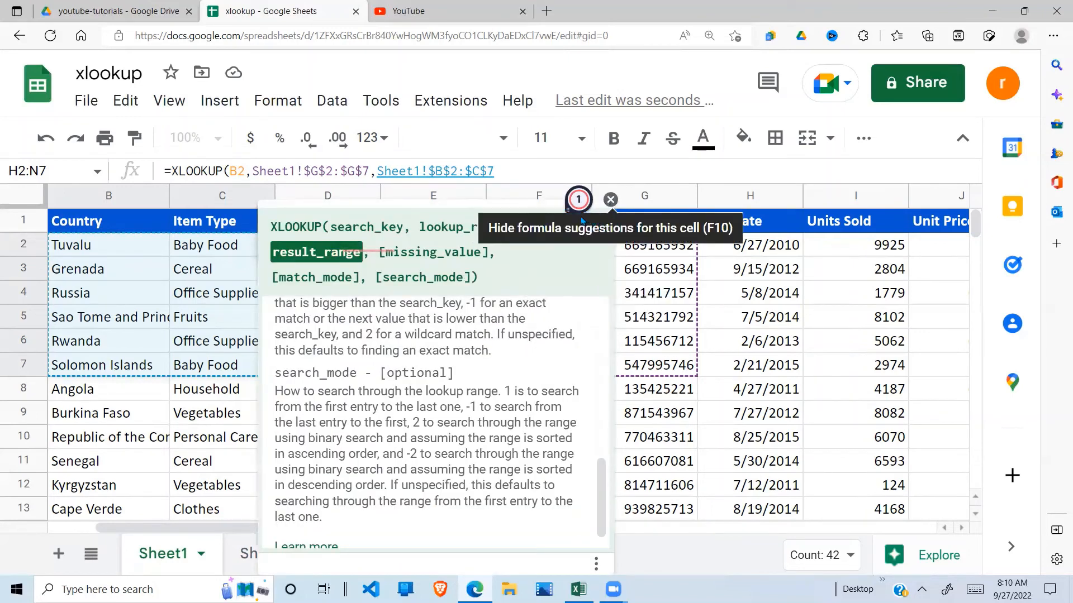
click(597, 233)
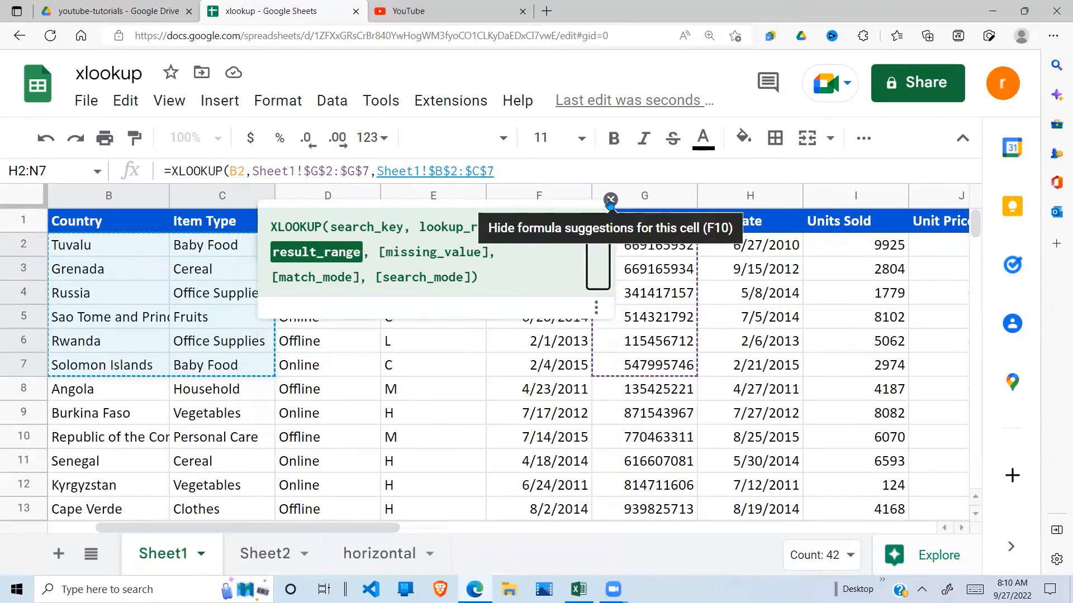
click(610, 200)
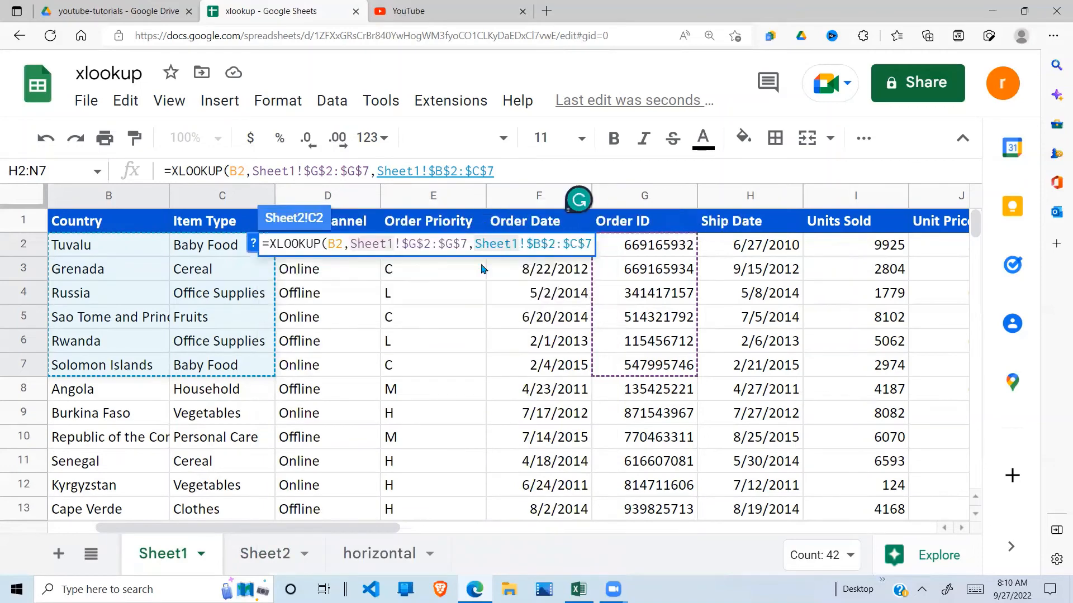
Step: Turn the result range into the array {Sheet1!$B$2:$C$7,Sheet1!H2:N7} and complete the XLOOKUP formula
text({)
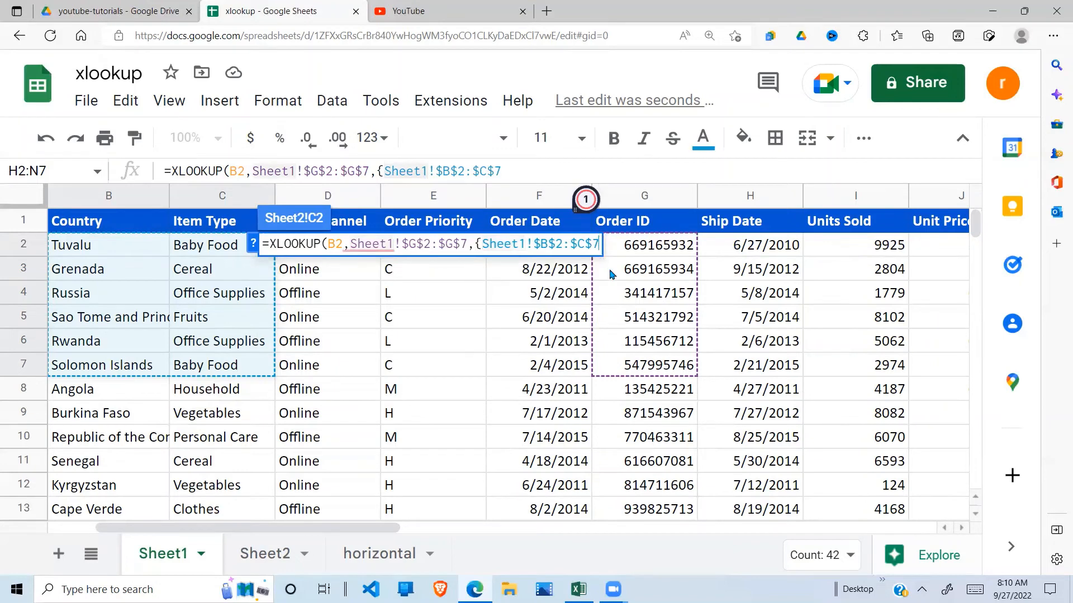
text(,)
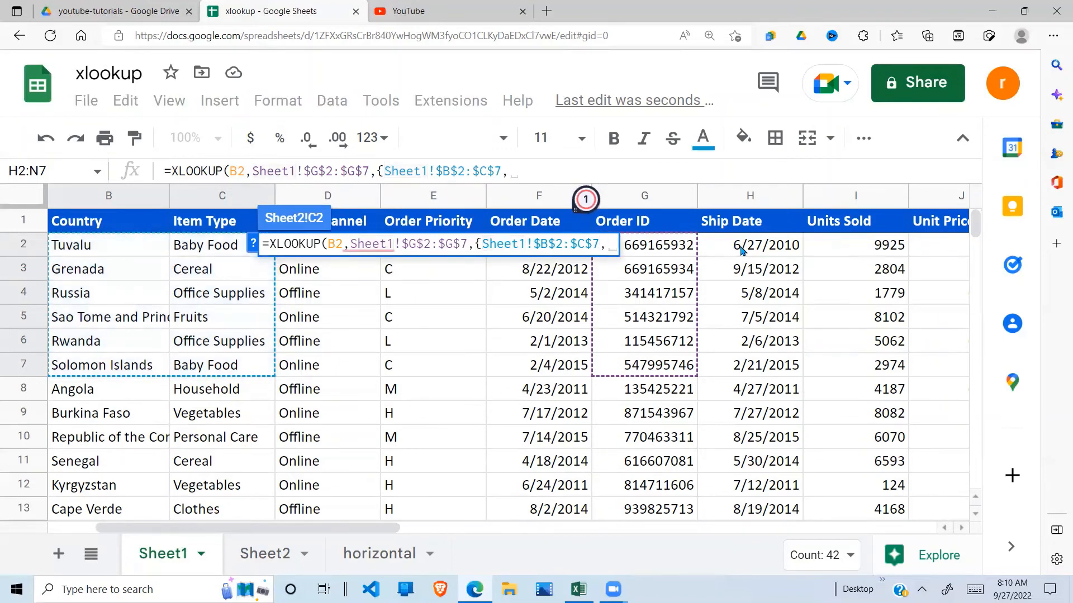
drag(741, 250, 773, 364)
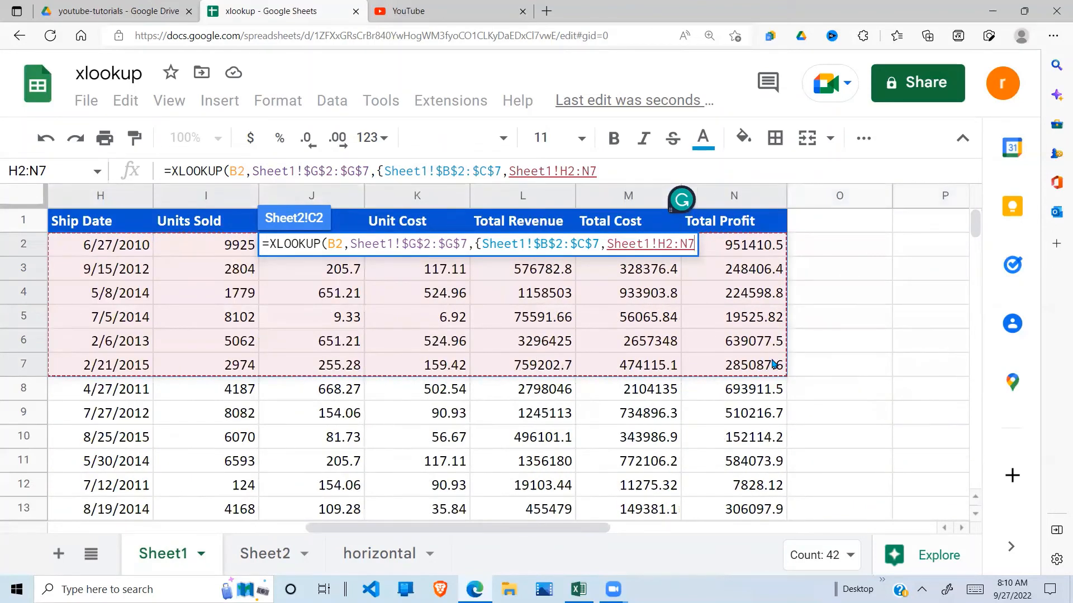
text(},)
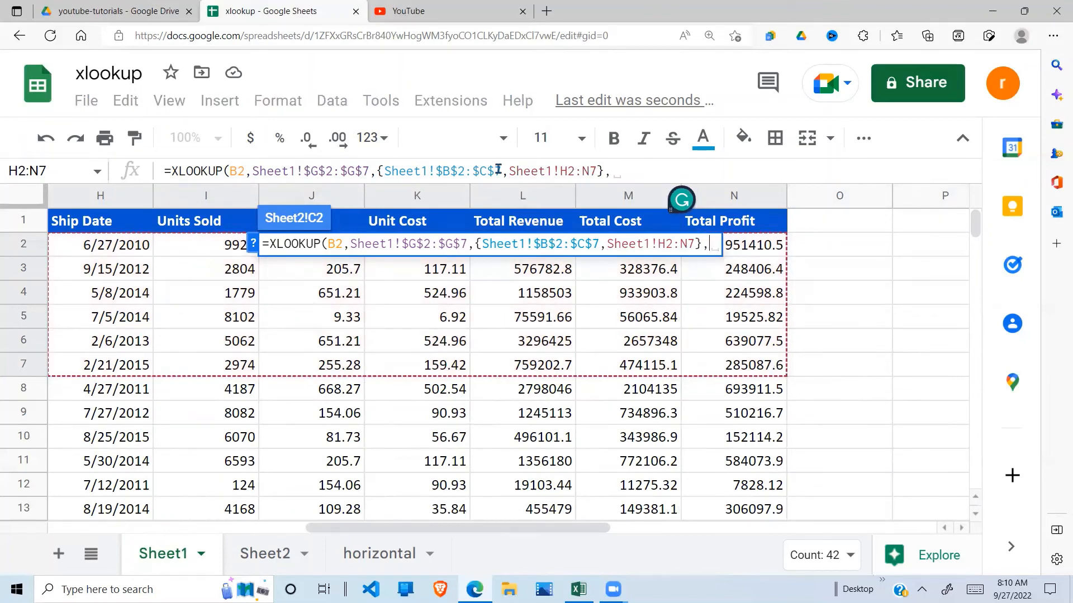
click(616, 172)
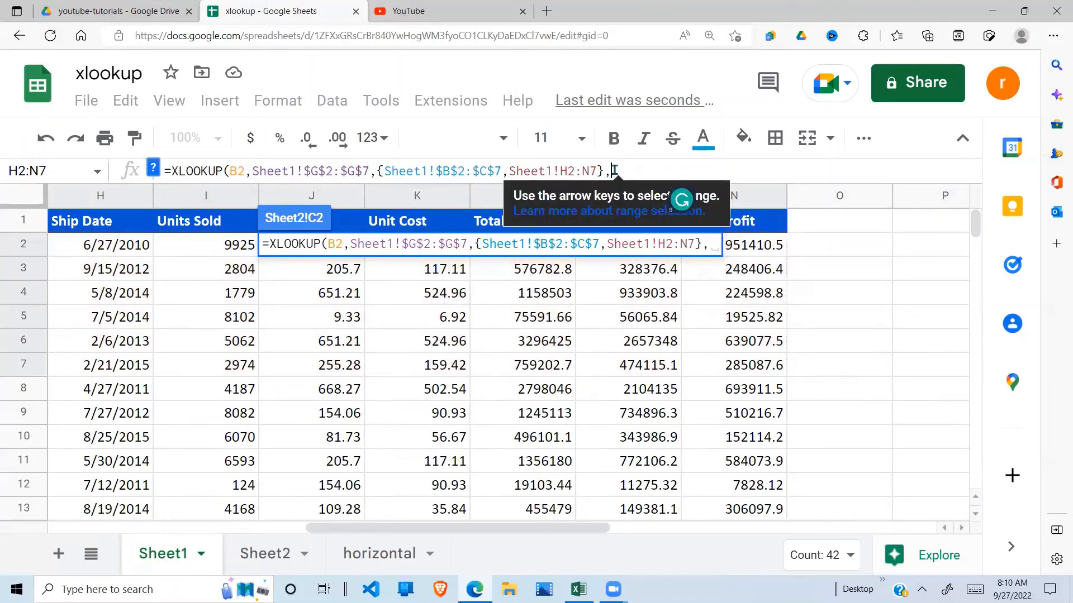
key(BackSpace)
key(BackSpace)
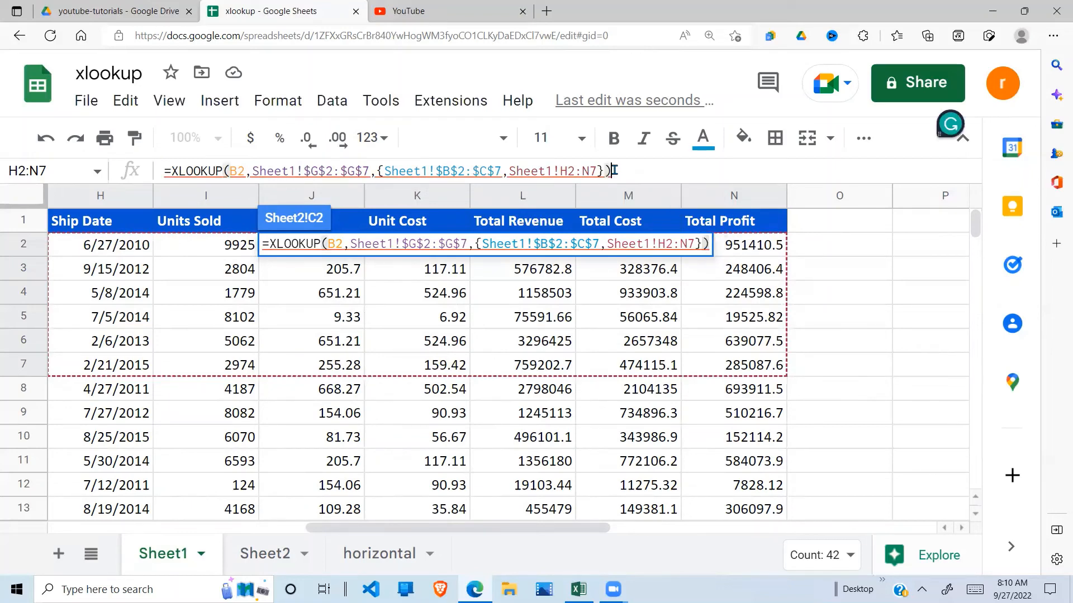
key(Return)
Step: Make the second result range in C2's formula absolute as Sheet1!$H$2:$N$7
click(419, 302)
click(394, 253)
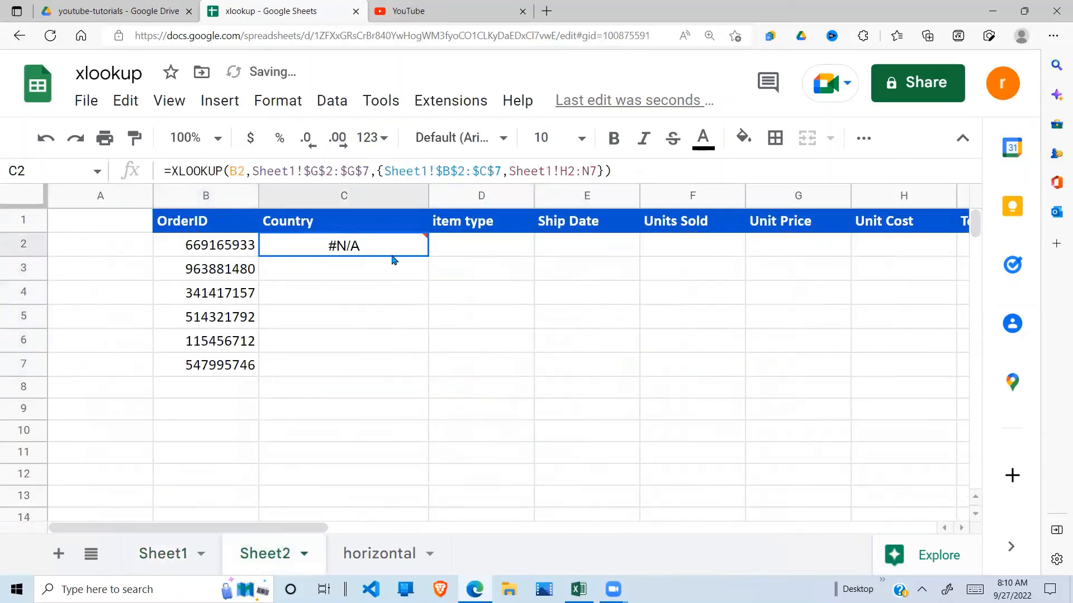
mouse_move(413, 256)
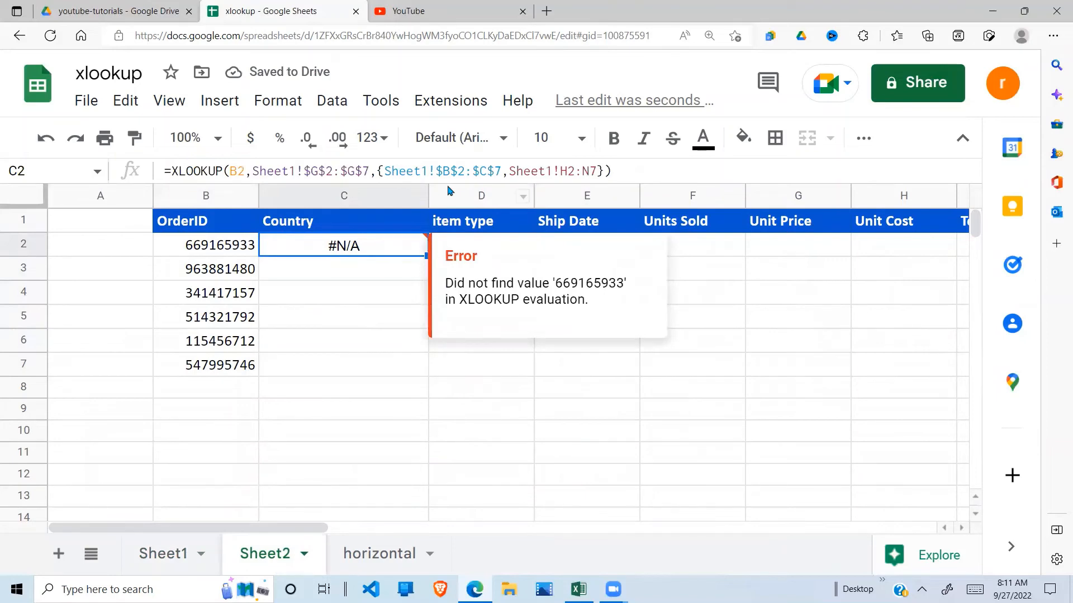
click(583, 172)
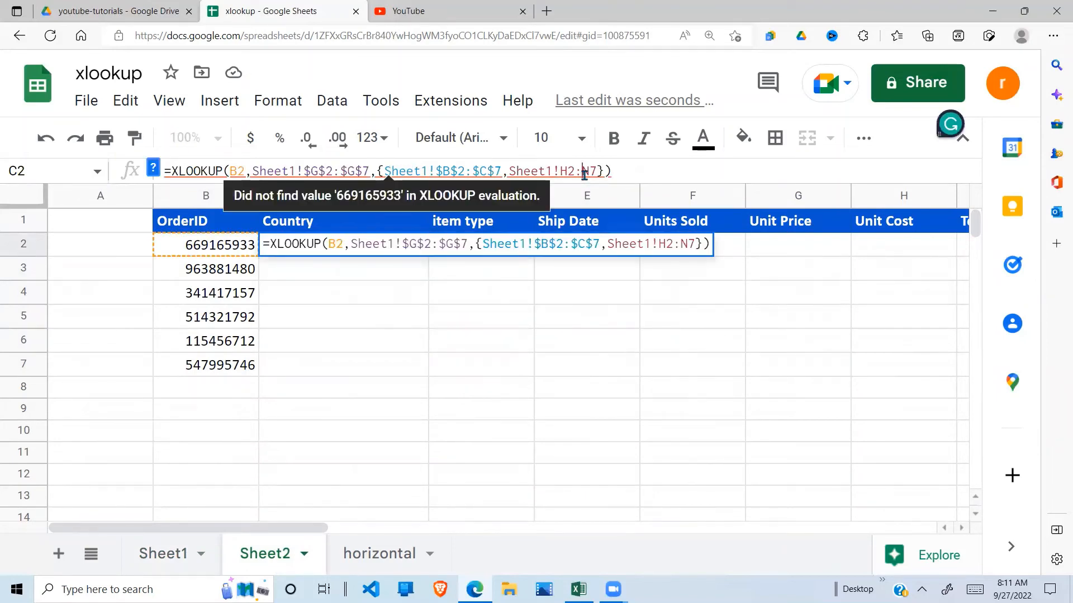
key(F4)
key(Return)
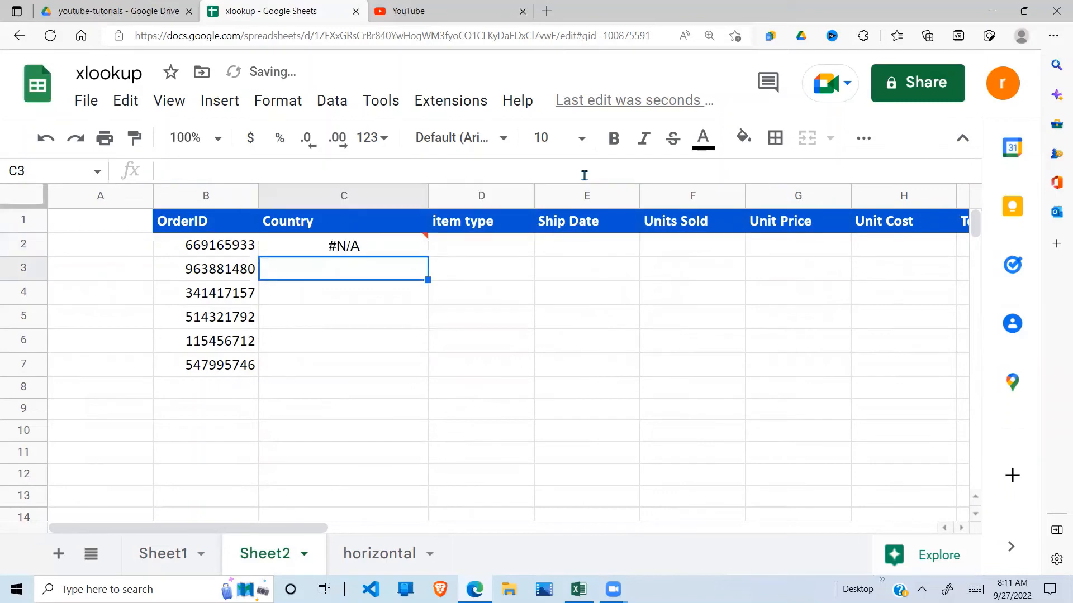
click(407, 251)
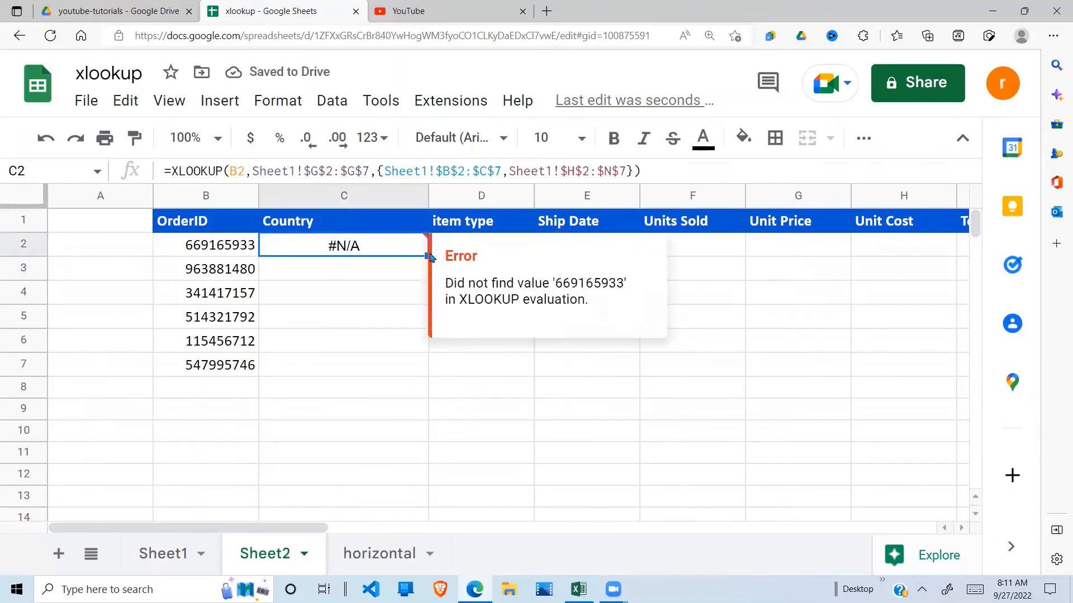
Step: Fill C2's XLOOKUP formula down the Country column through C7
drag(425, 256, 418, 371)
click(525, 338)
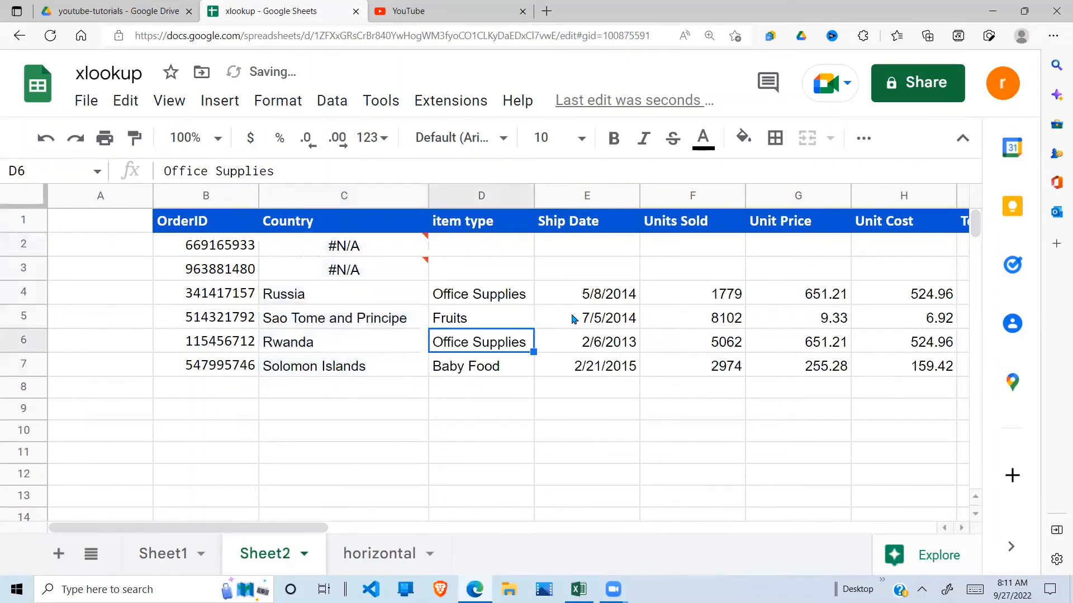
click(576, 321)
click(585, 300)
Step: Examine the errors in C2 and C3 and the values returned for the remaining order IDs
click(370, 250)
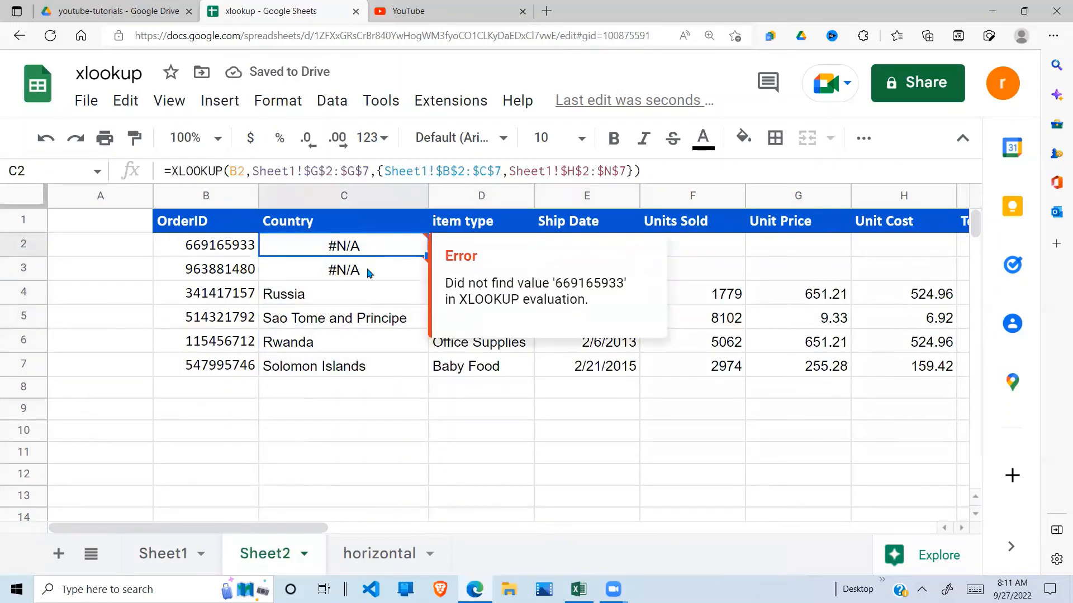
click(360, 273)
click(378, 250)
click(376, 278)
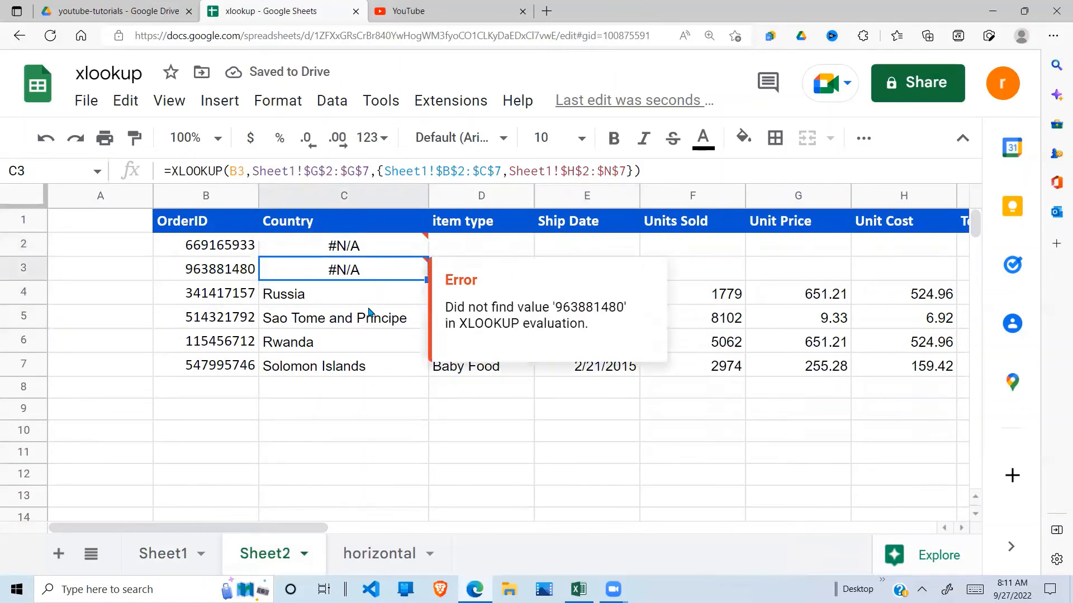
click(371, 315)
drag(344, 296, 897, 373)
click(514, 388)
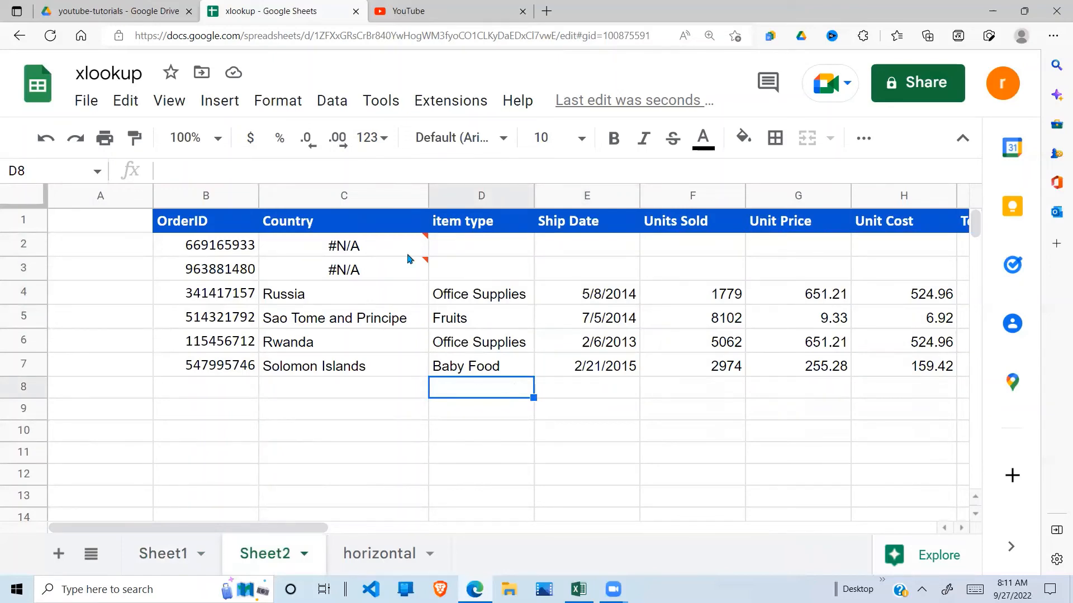
drag(374, 256, 957, 366)
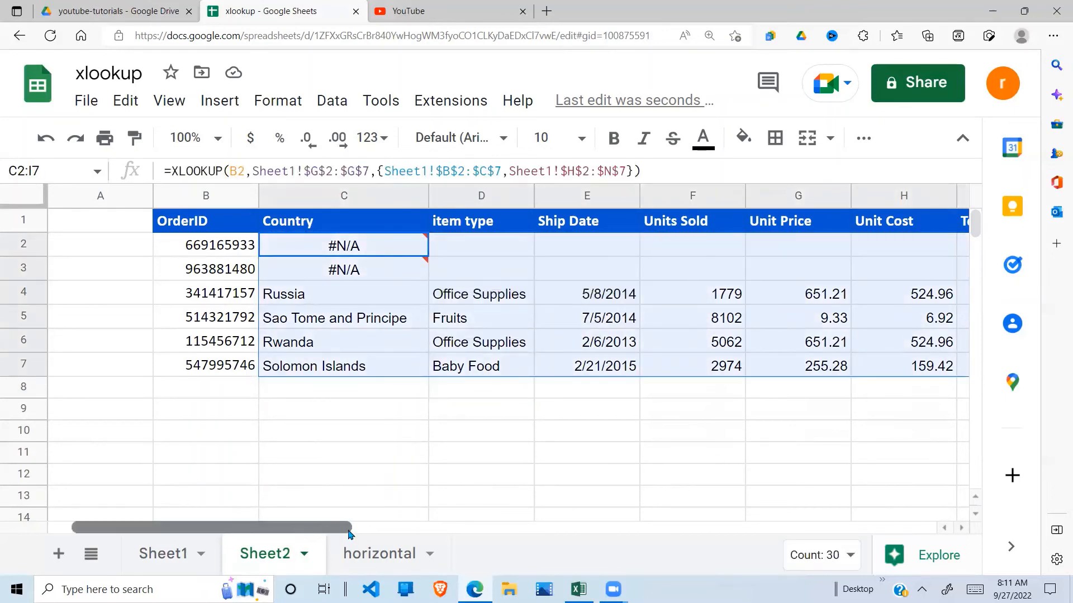
Step: Add the header Profit in J1 and copy the Total Revenue header's formatting onto it
drag(301, 527, 434, 512)
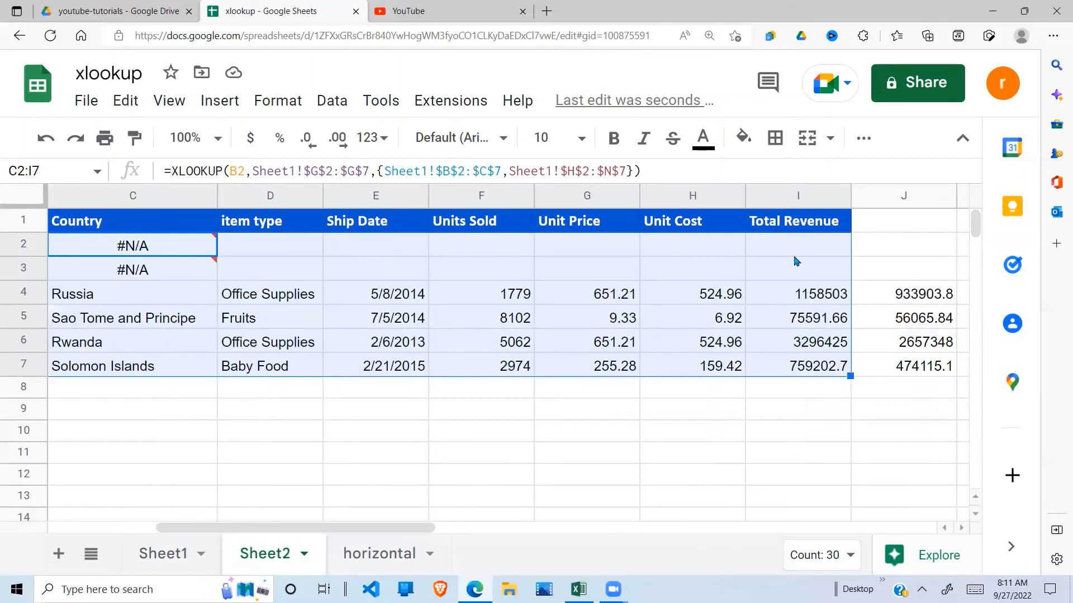
click(877, 223)
text(Profit)
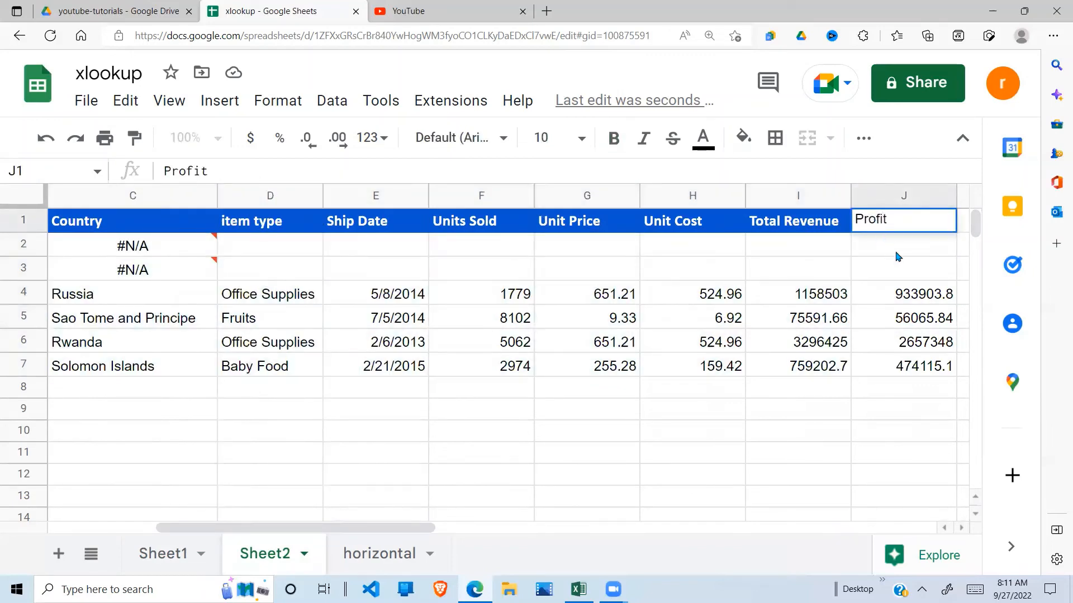
click(804, 221)
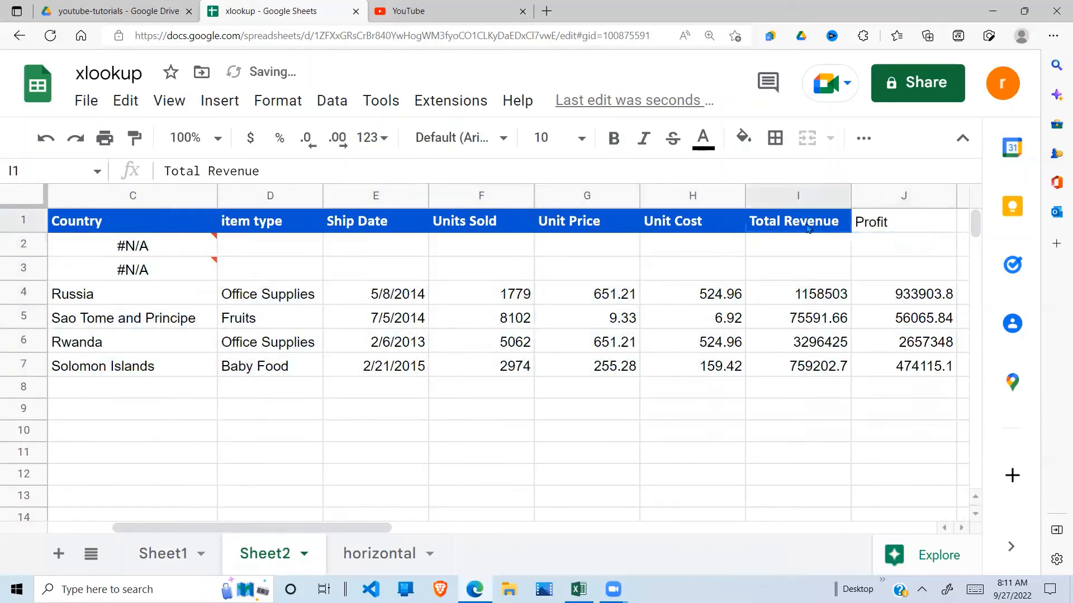
click(134, 138)
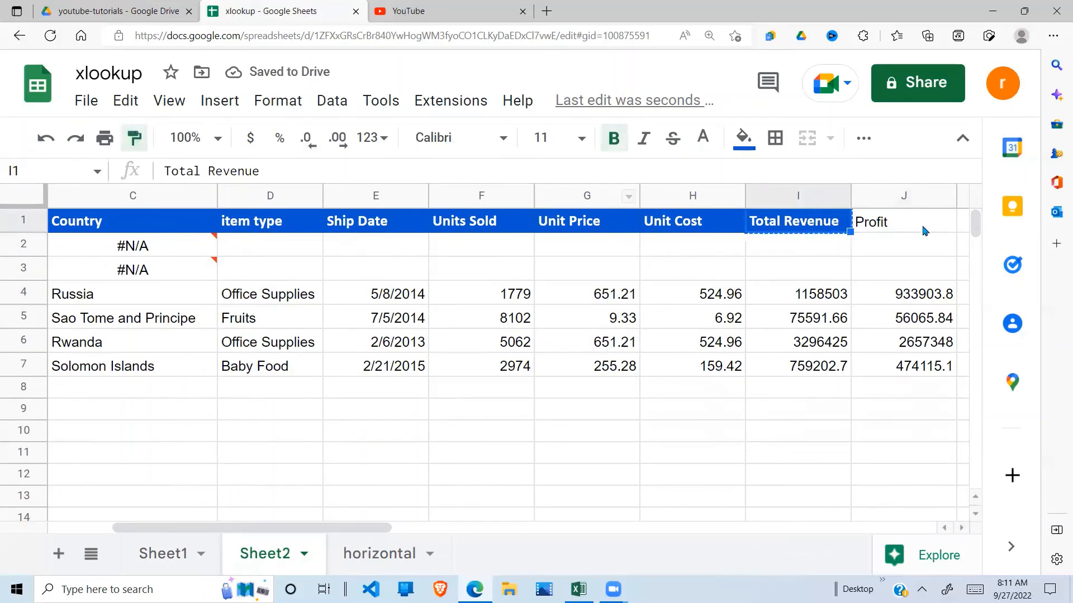
click(877, 222)
click(782, 294)
click(585, 327)
Step: Return to the first column of Sheet2 and switch to the horizontal sheet
key(Left)
key(Left)
key(Left)
key(Left)
key(Left)
key(Left)
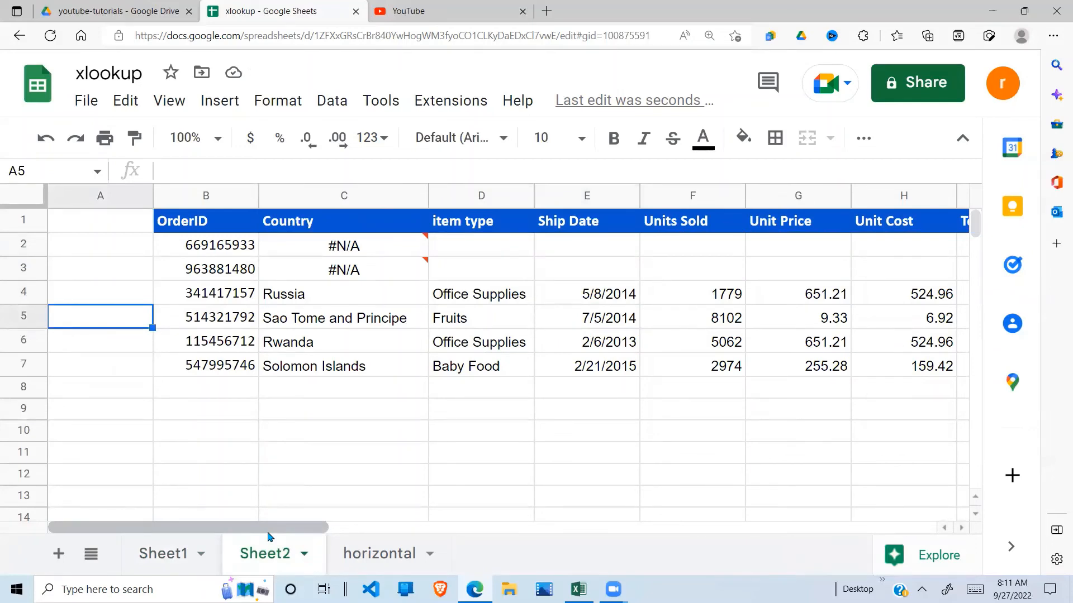
click(385, 558)
click(373, 347)
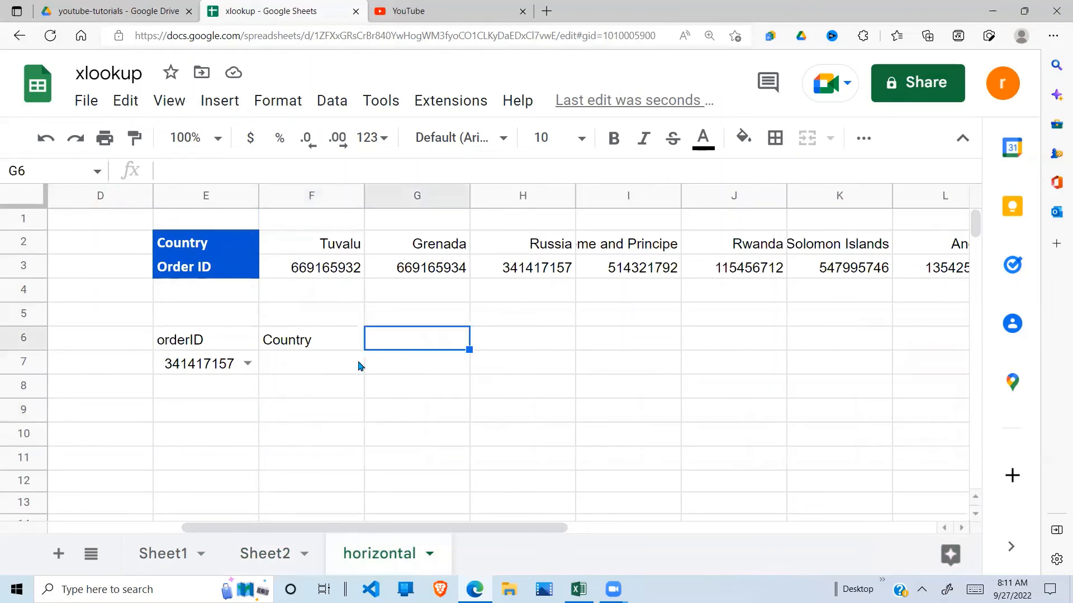
Step: Inspect the TRANSPOSE formula in E2 and its source table of countries and order IDs in B2:C11
click(322, 299)
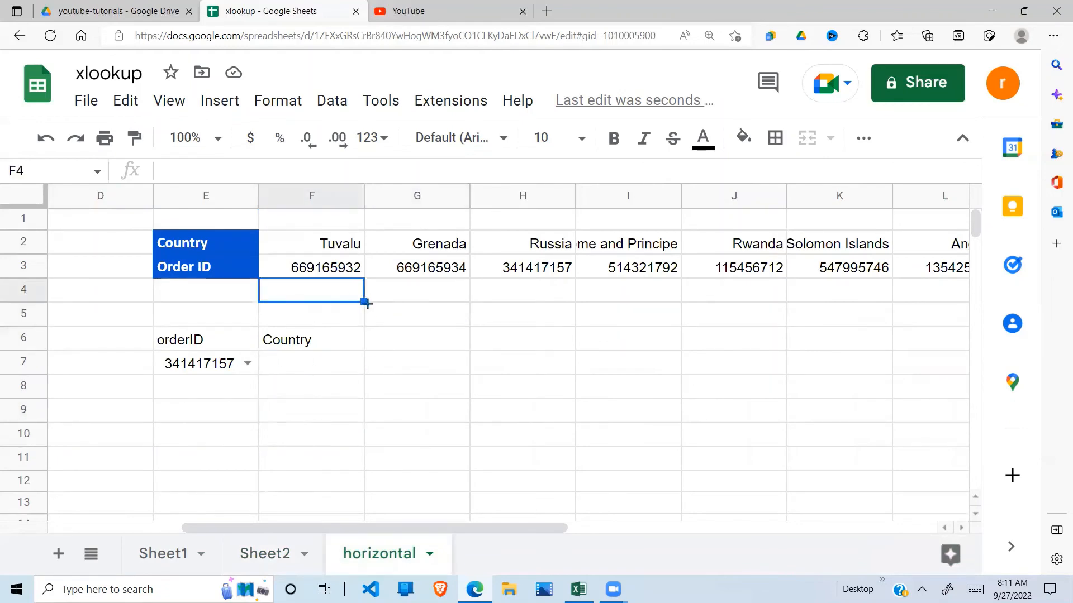
key(Left)
key(Left)
key(Left)
key(Left)
key(Left)
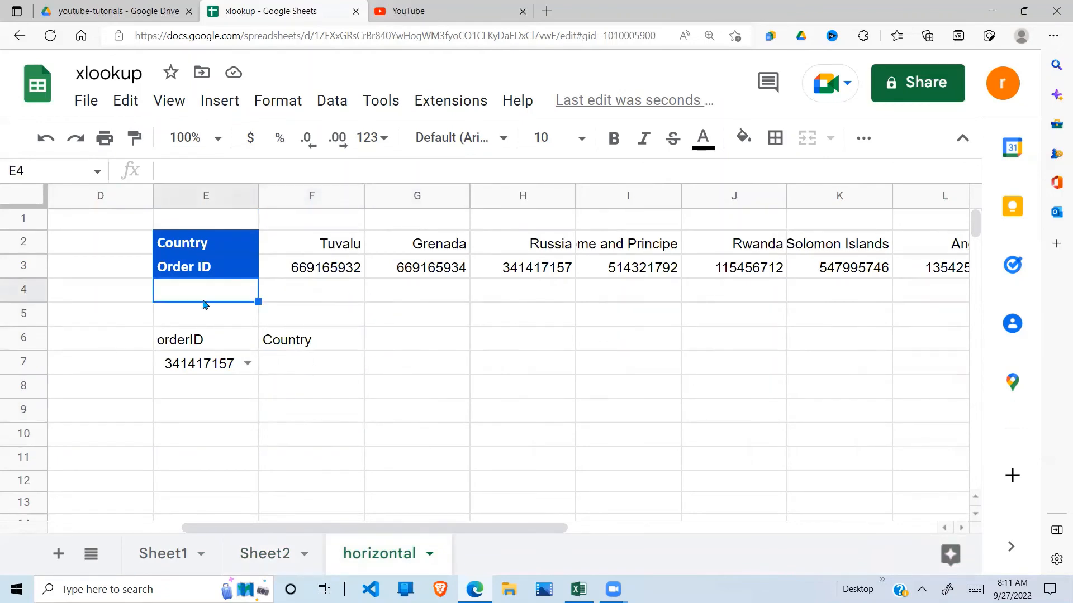
click(536, 246)
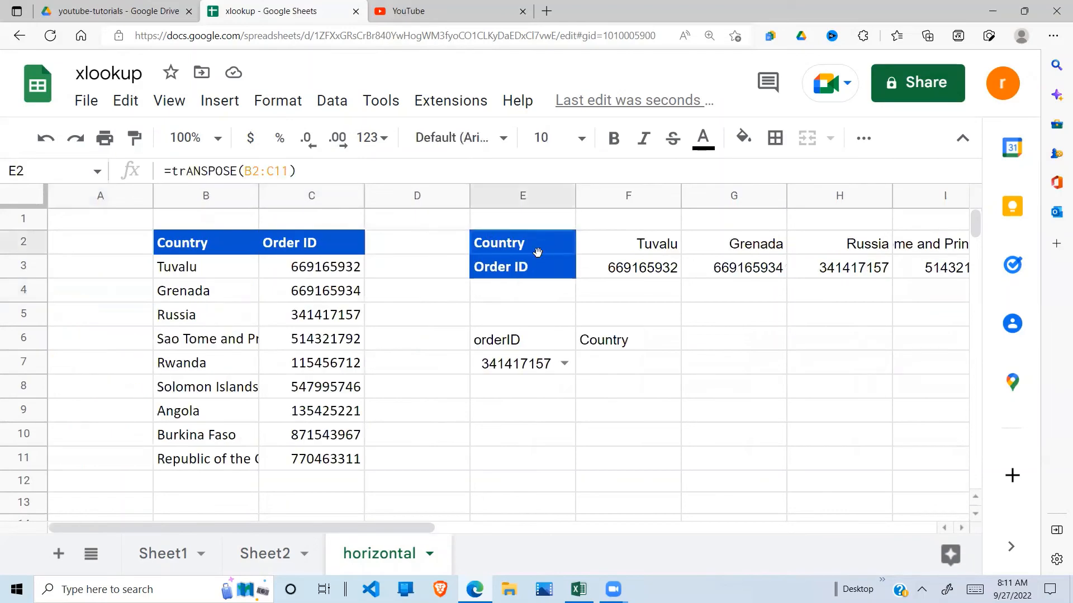
click(553, 290)
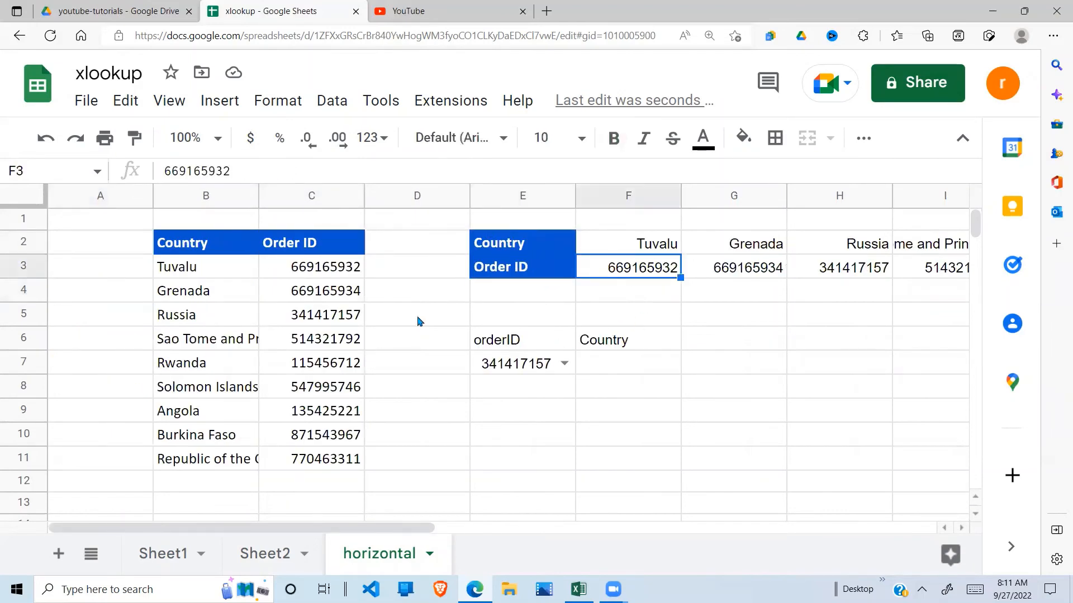
drag(225, 252, 328, 458)
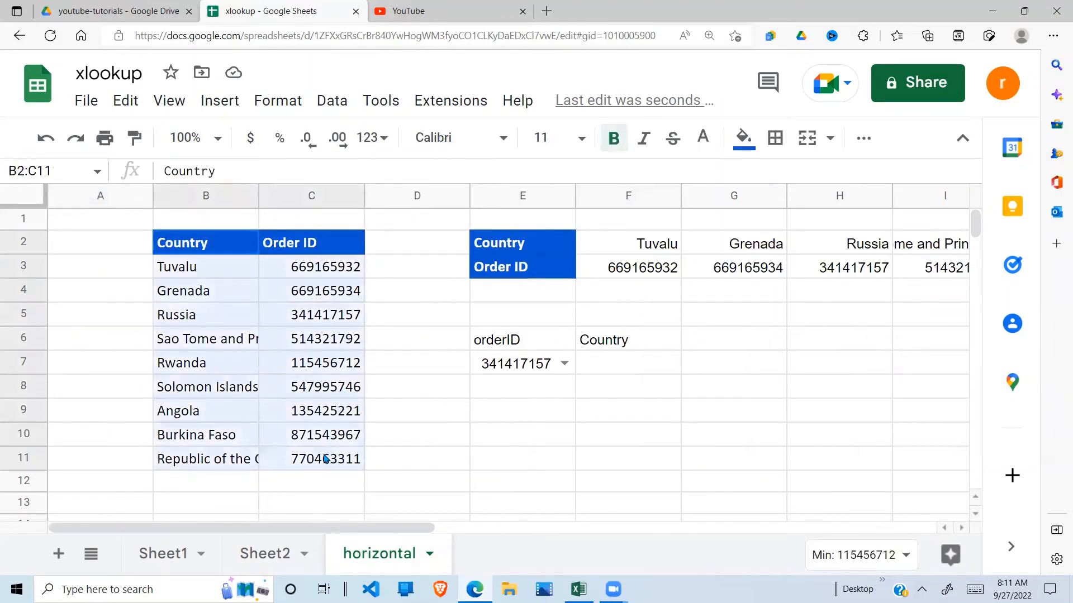
click(499, 251)
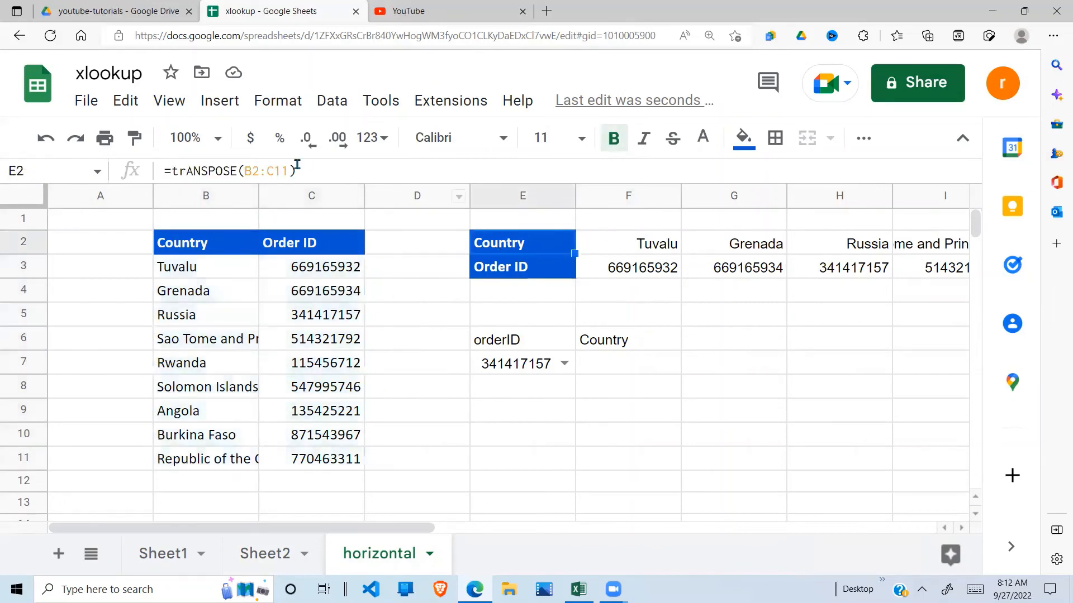
Step: Review the transposed Country and Order ID rows from E2 across to the last entry, including the order IDs in row 3
click(577, 267)
drag(562, 252, 838, 267)
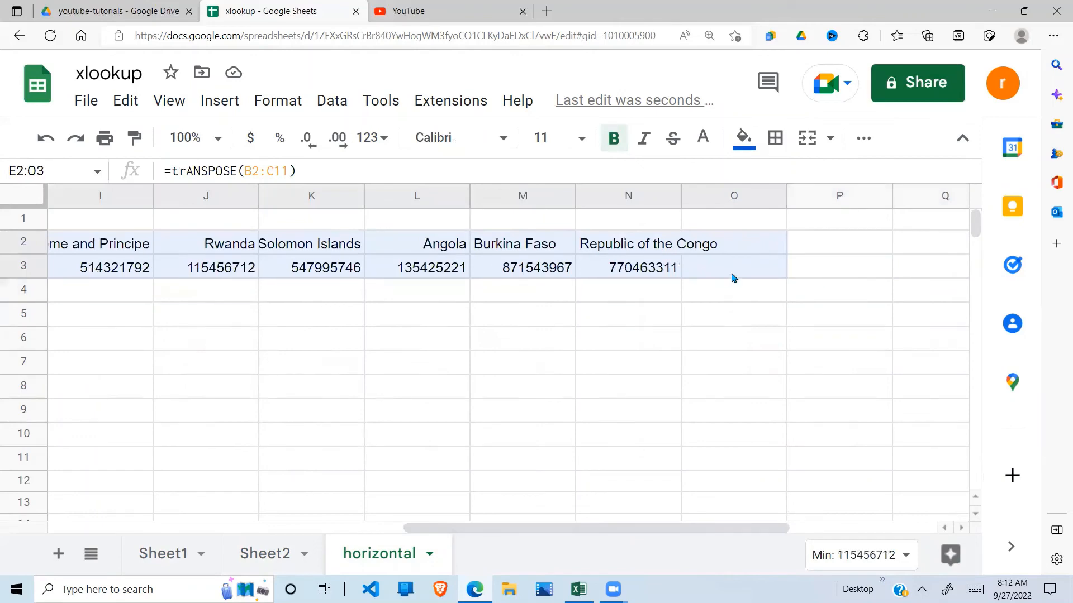
click(629, 301)
key(Left)
key(Left)
key(Left)
key(Left)
key(Left)
key(Left)
key(Left)
key(Left)
key(Left)
key(Left)
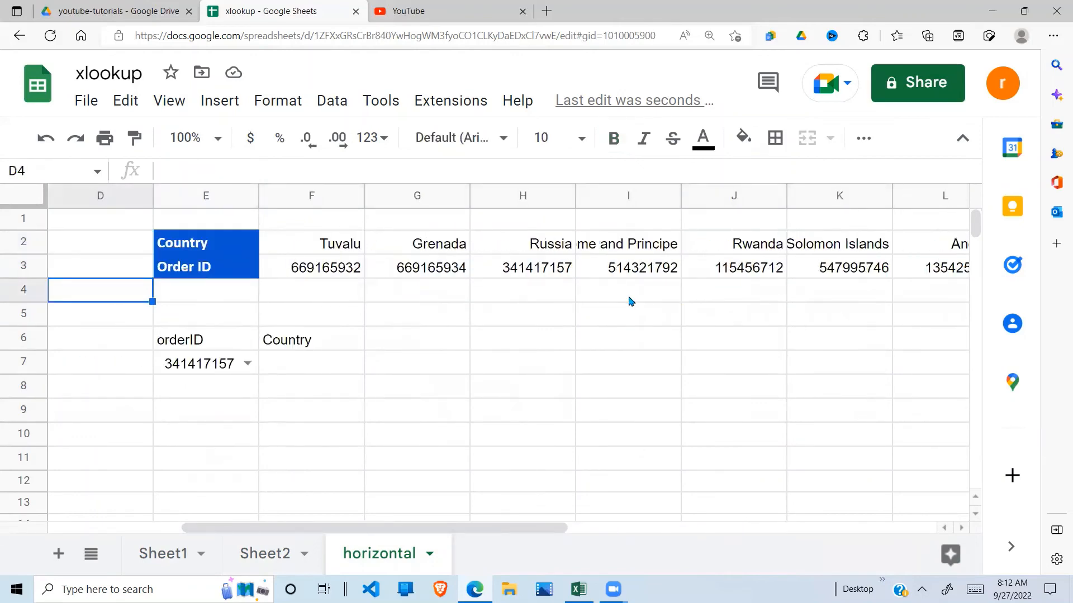
click(544, 274)
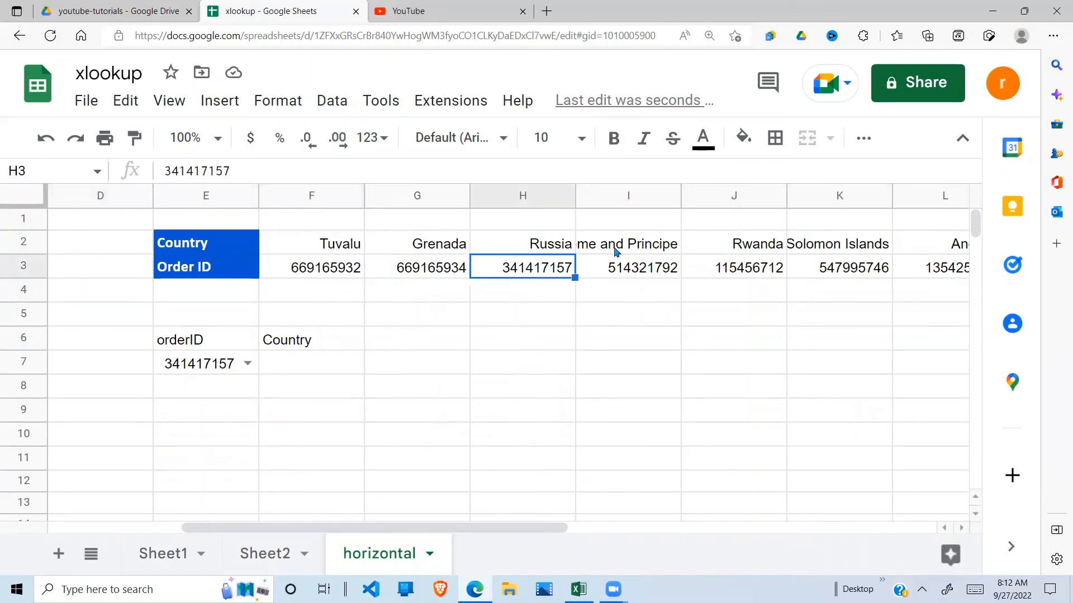
click(614, 251)
click(530, 277)
click(281, 365)
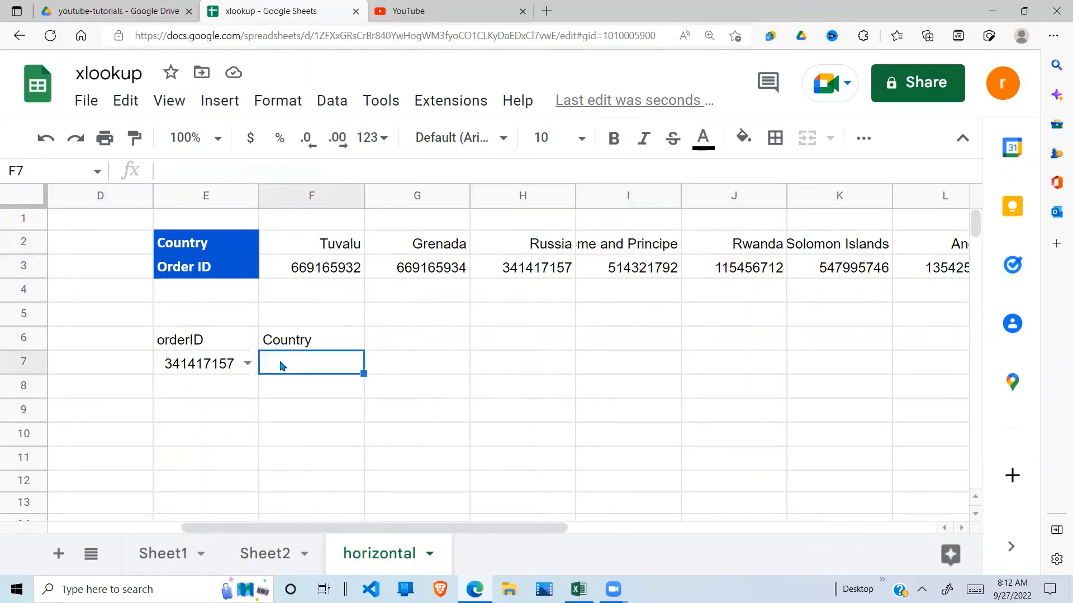
drag(339, 277, 643, 289)
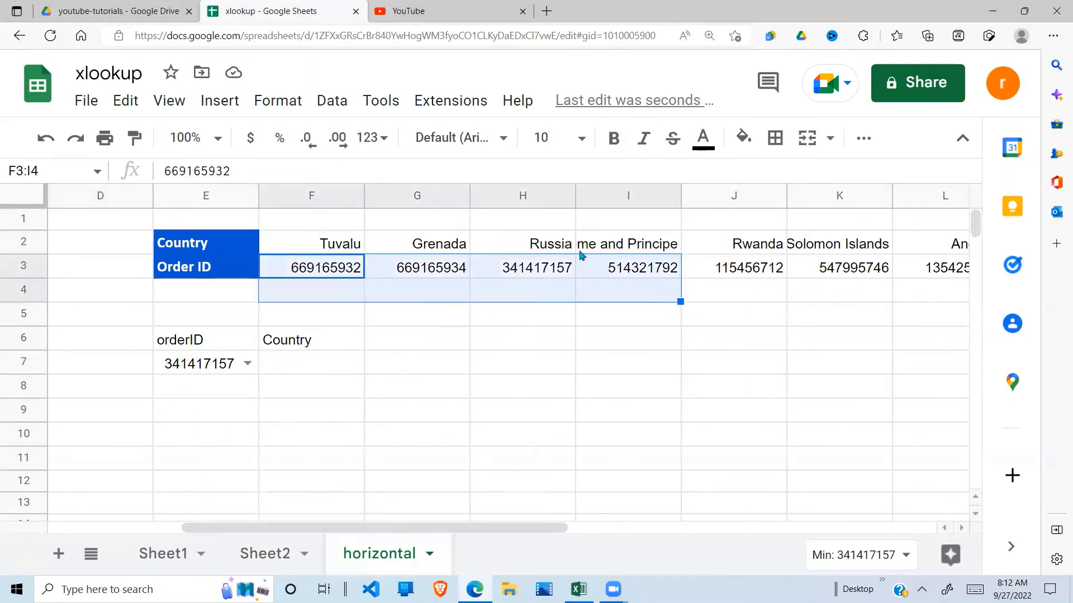
click(580, 252)
Step: Start an XLOOKUP formula in F7 with the order ID in E7 as the search key
click(352, 363)
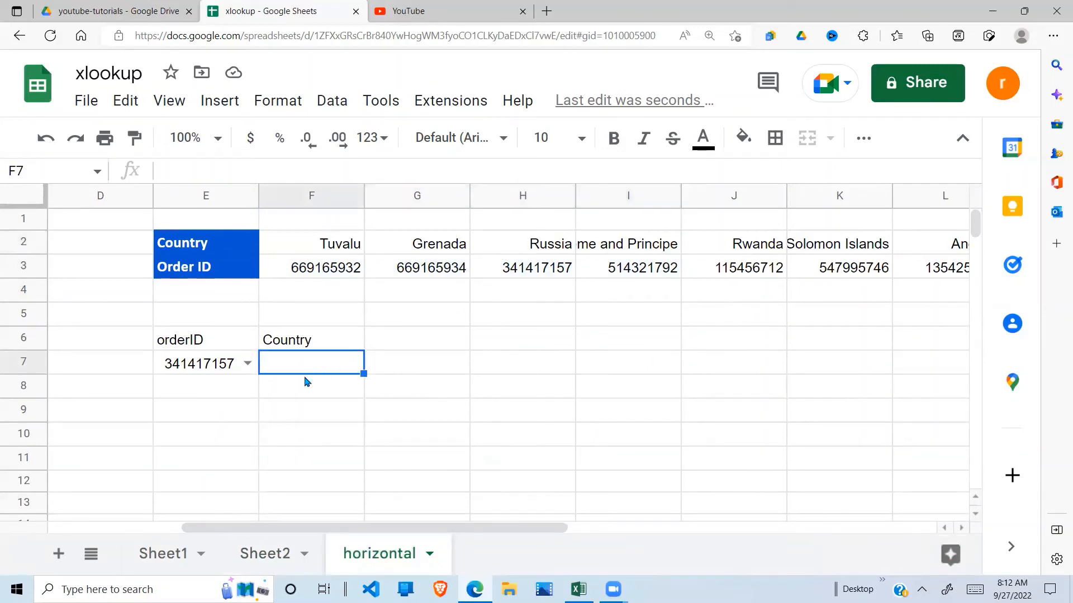
text(=x)
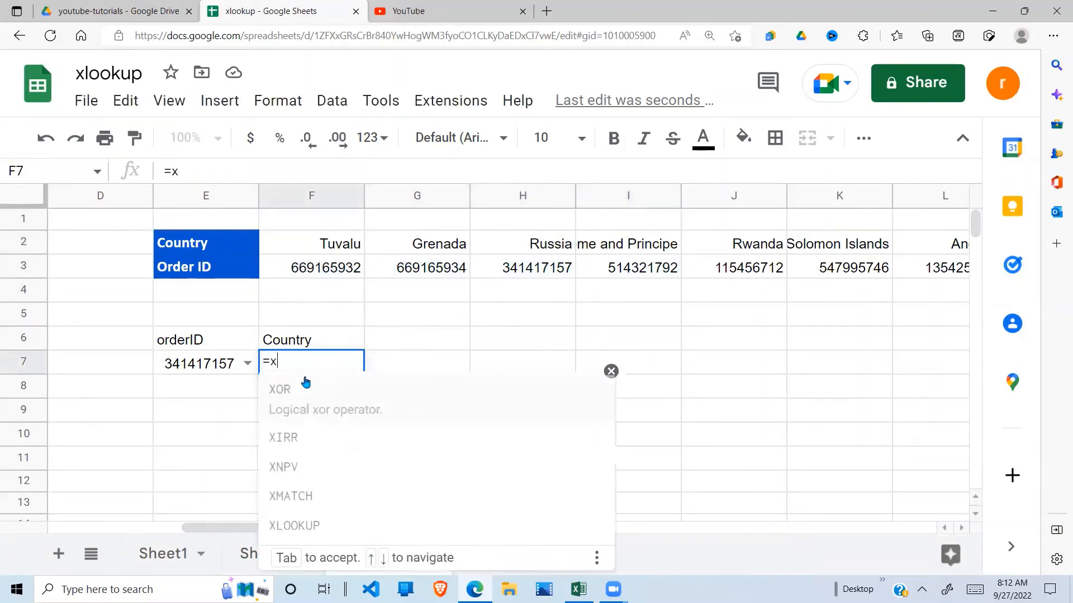
text(look)
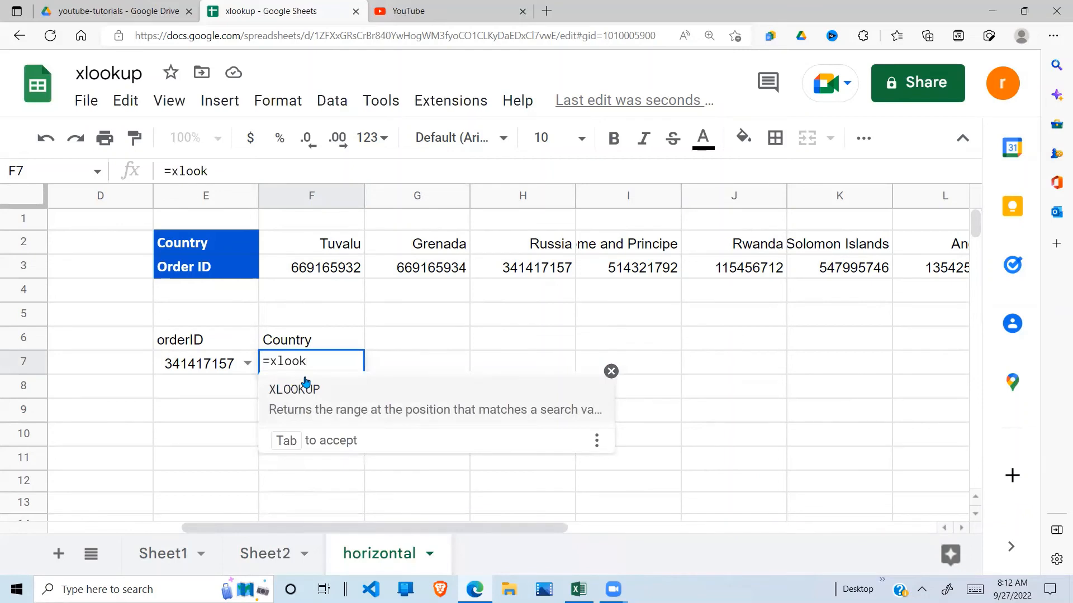
text(up()
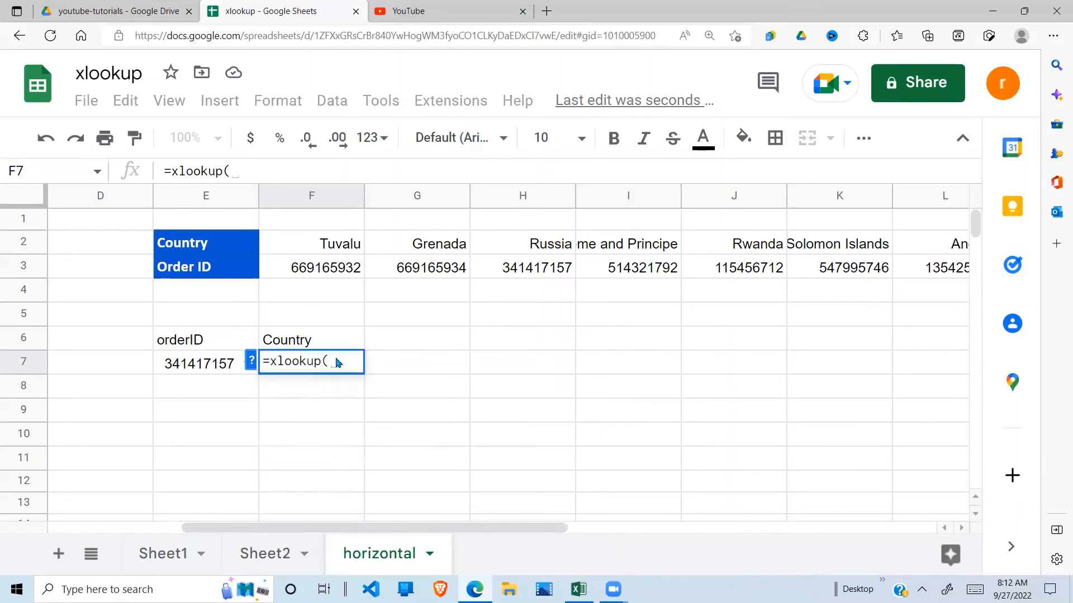
click(215, 373)
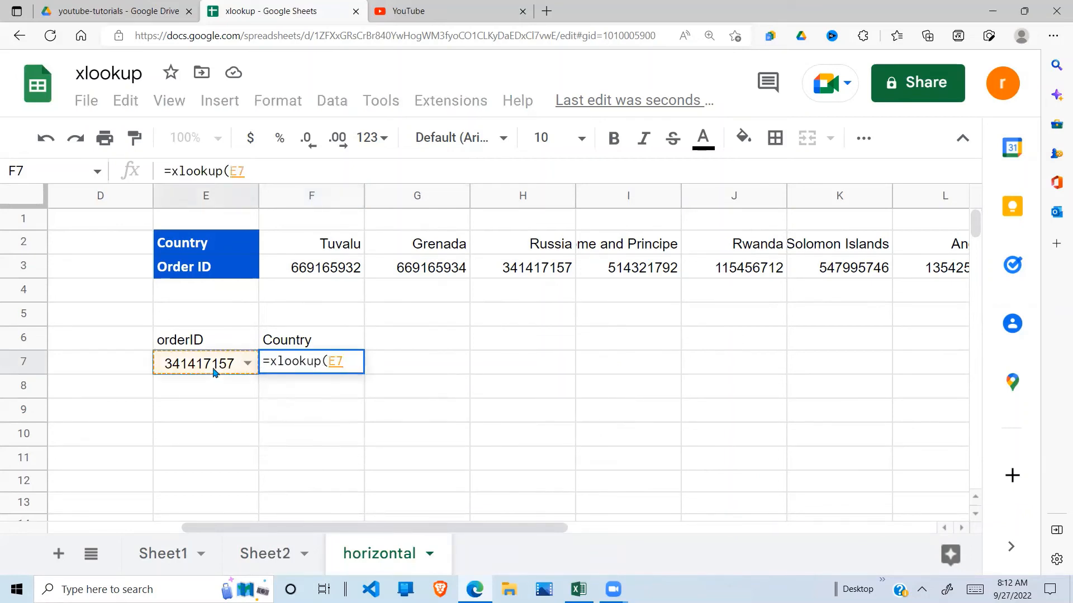
text(,)
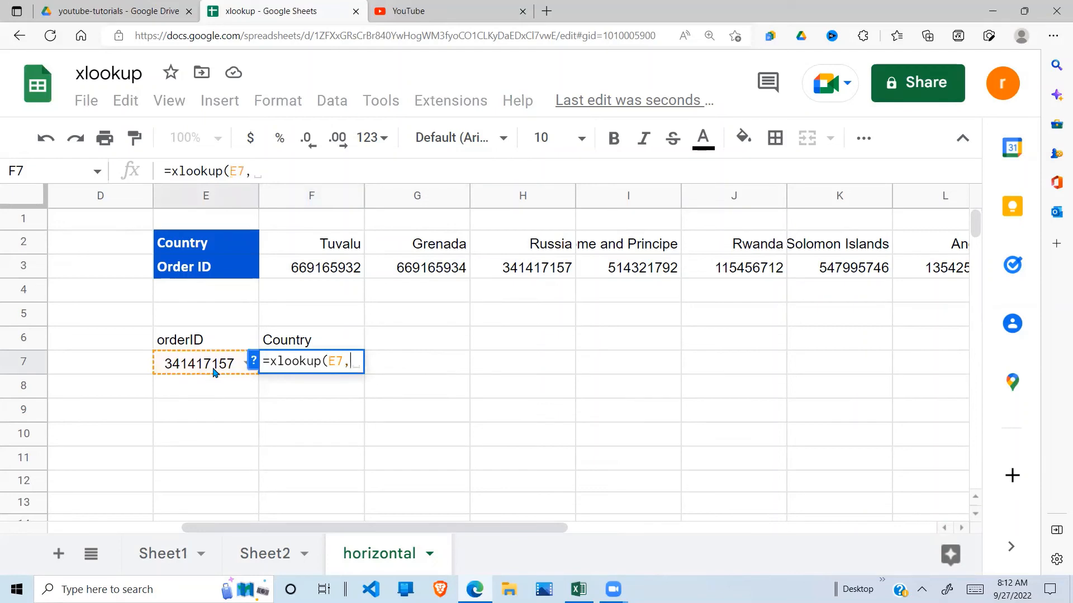
Step: Show the formula help and set the lookup range to the horizontal order IDs in F3:N3
click(253, 361)
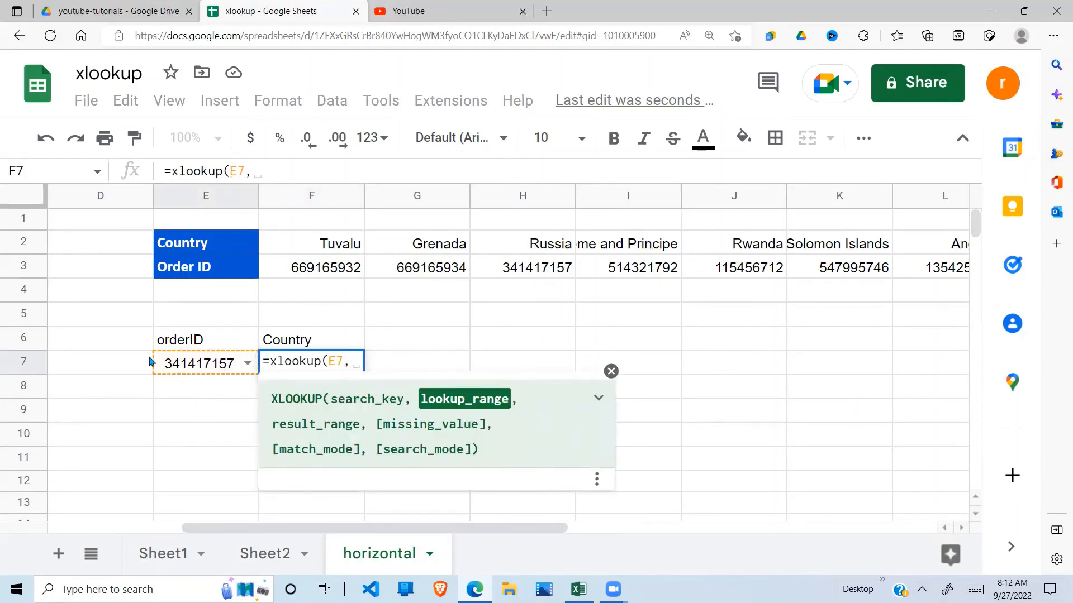
drag(326, 275, 567, 271)
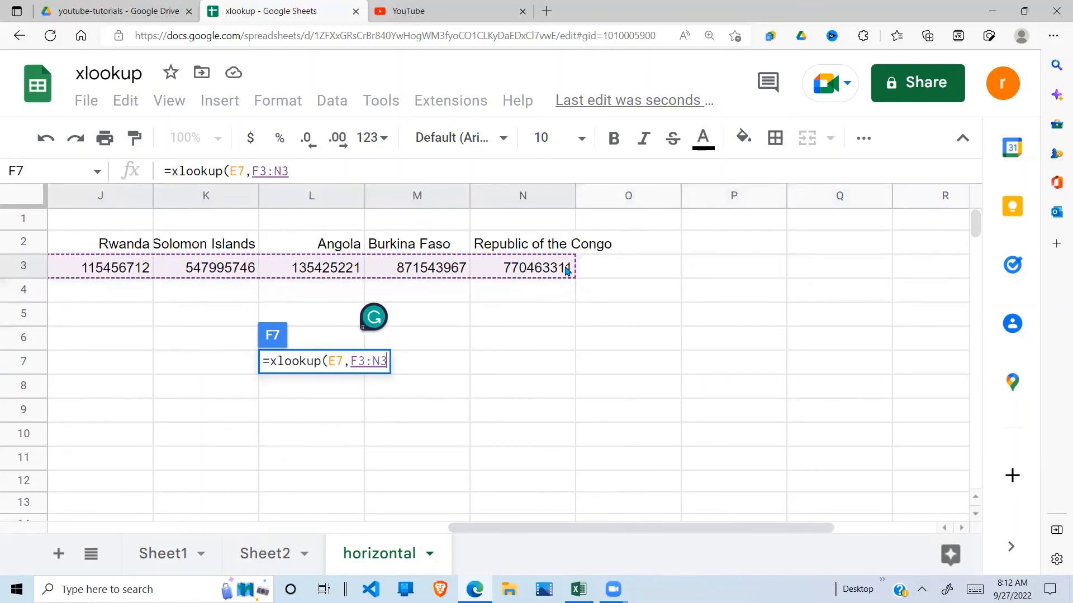
text(,)
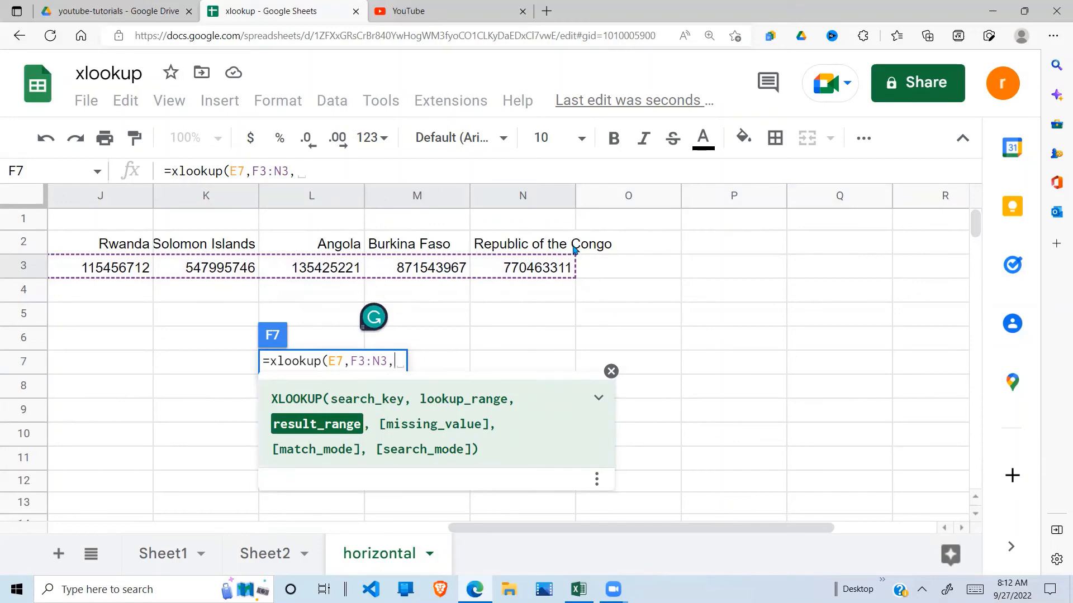
Step: Set the result range to the countries in F2:N2 and complete F7's XLOOKUP formula
drag(573, 248, 479, 246)
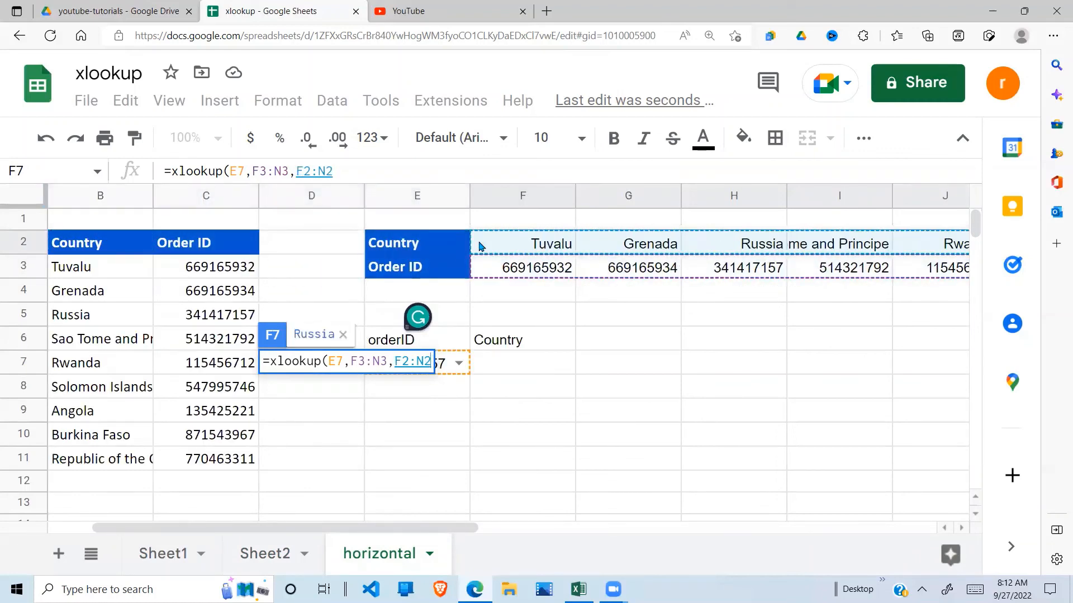
text())
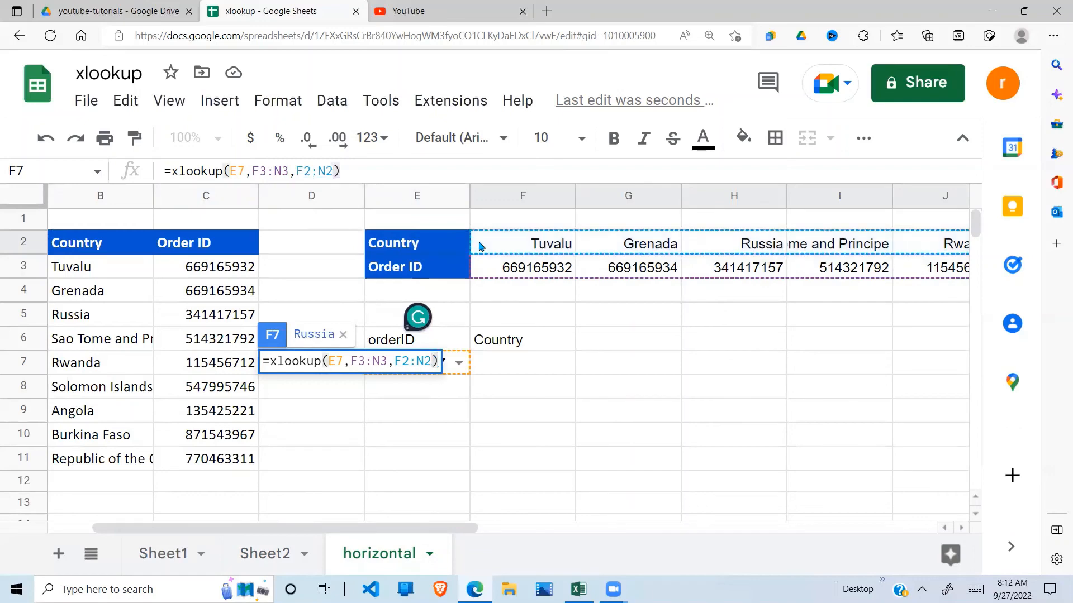
key(Return)
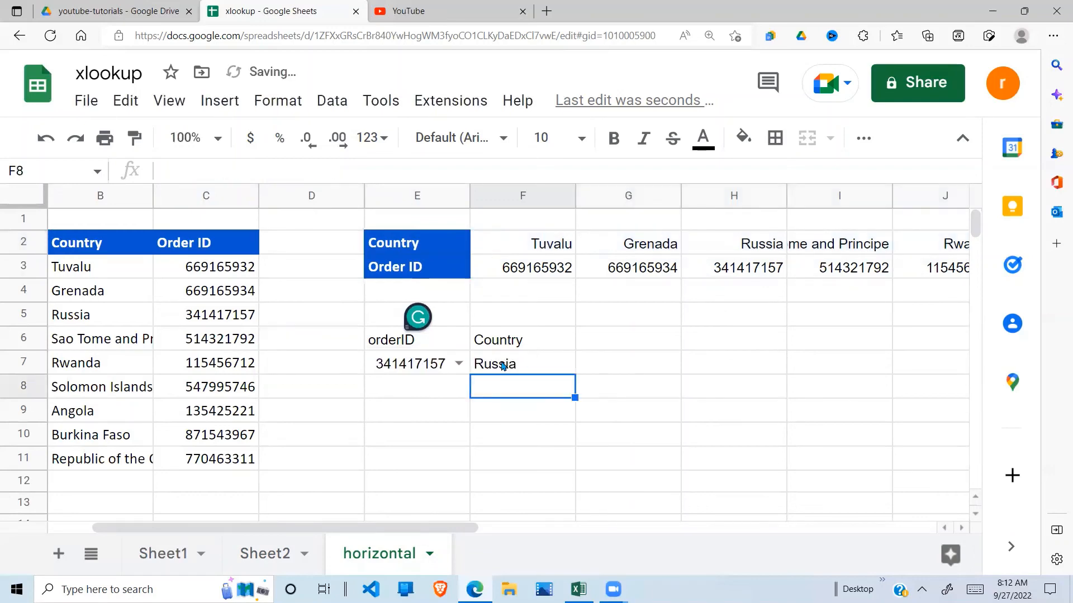
click(529, 364)
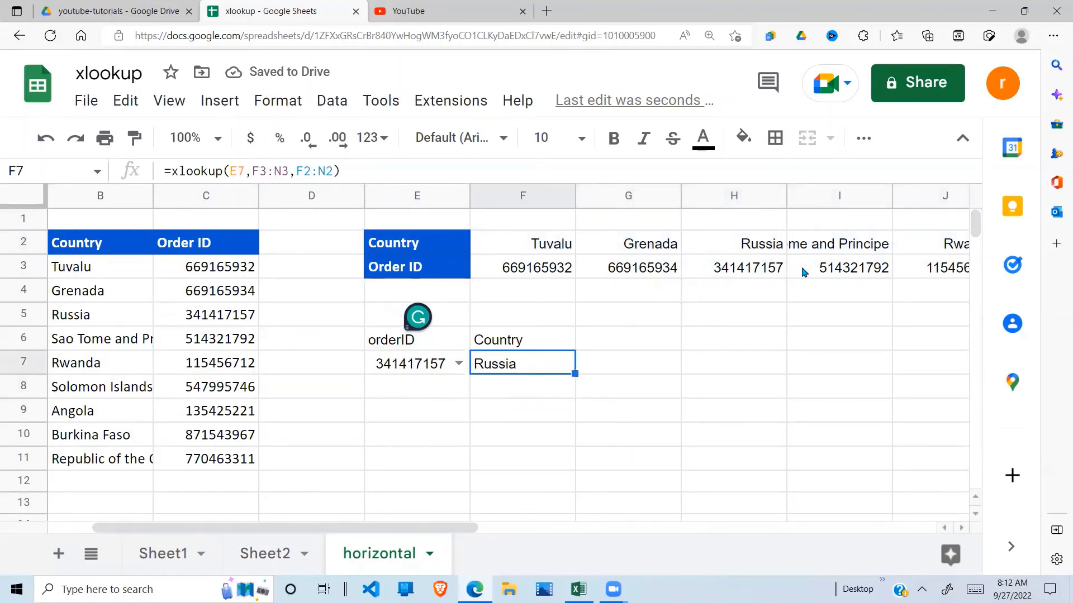
Step: Check the country looked up in F7 against the Russia entry and its order ID in H2:H3
click(758, 269)
click(775, 242)
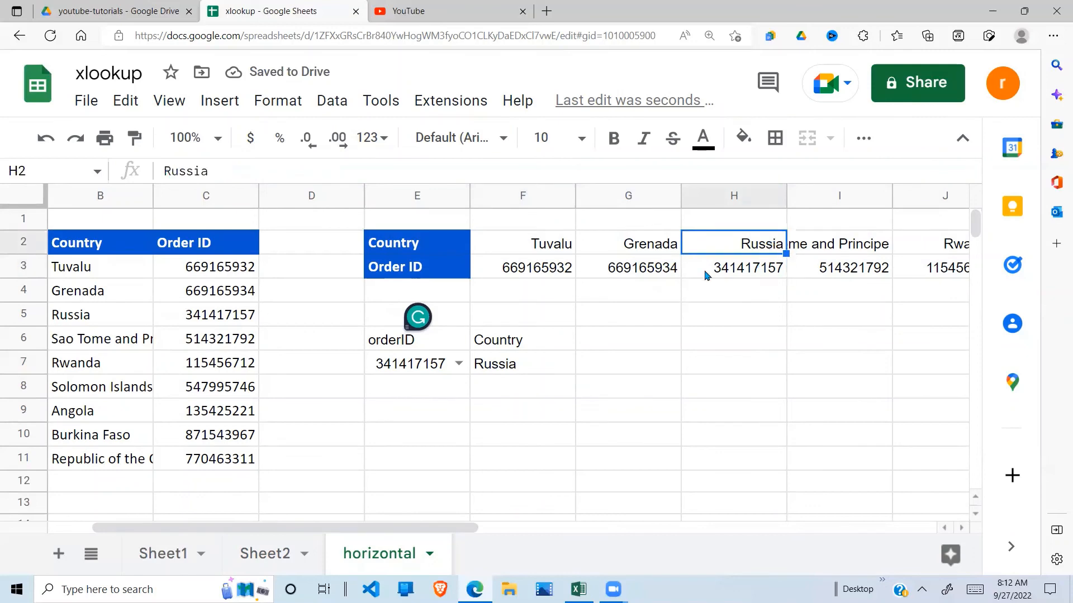
click(720, 271)
Step: Choose Tuvalu's order ID in the E7 dropdown and check F7's lookup against the entry in column F
click(461, 364)
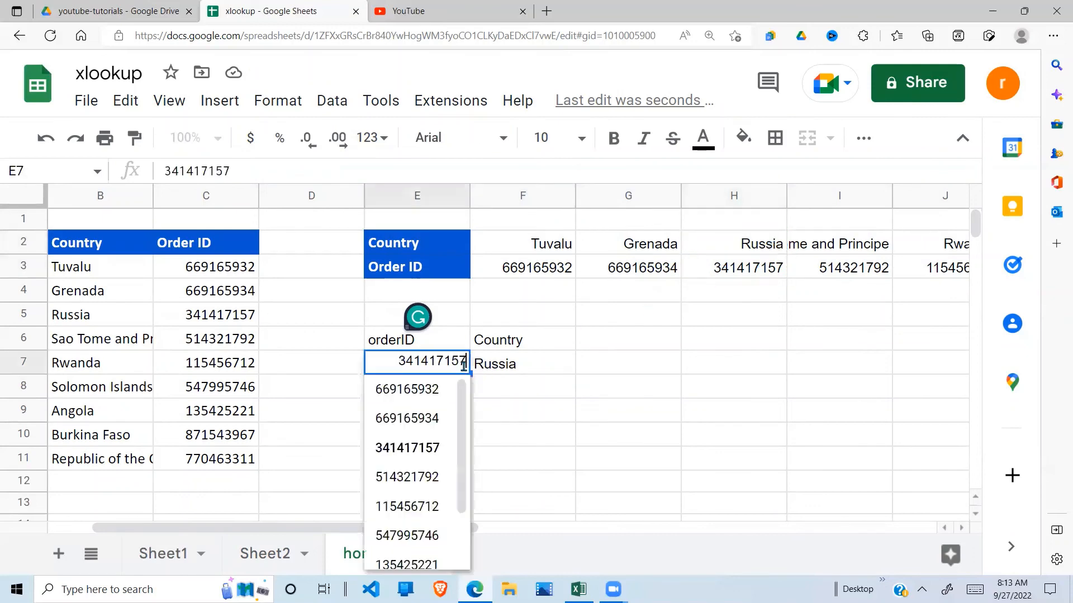
click(419, 389)
click(510, 368)
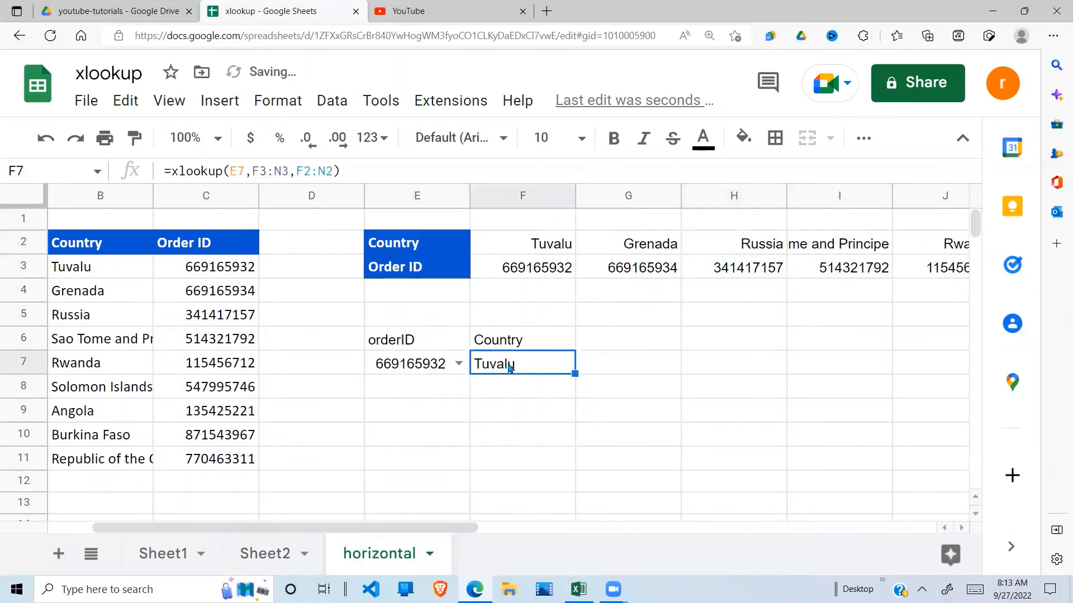
click(553, 275)
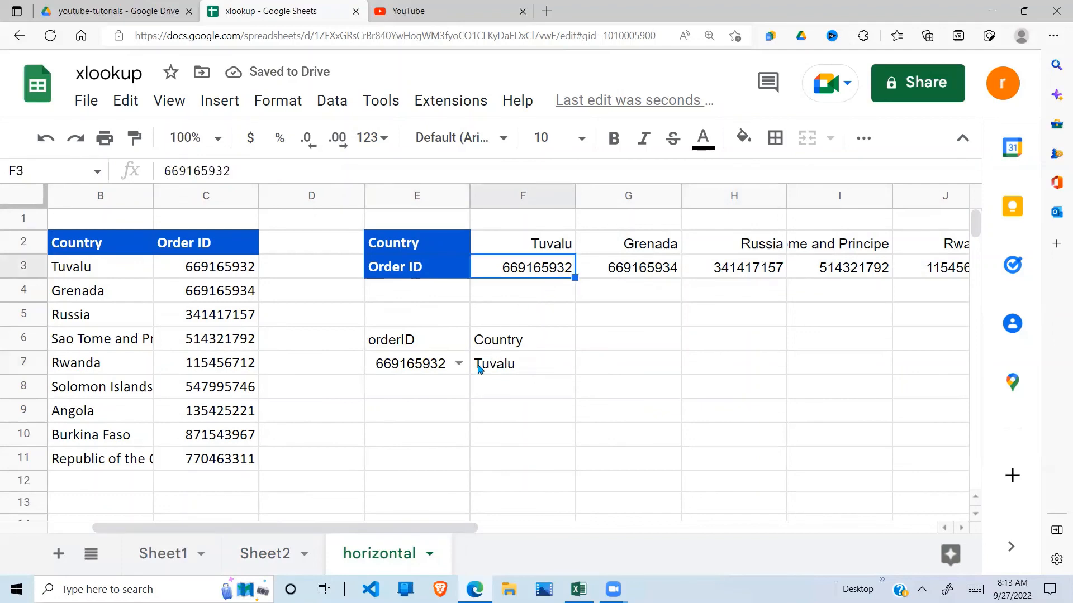
Step: Switch E7 to the order ID of Sao Tome and Principe and compare it with the entry in I3
click(458, 363)
click(426, 477)
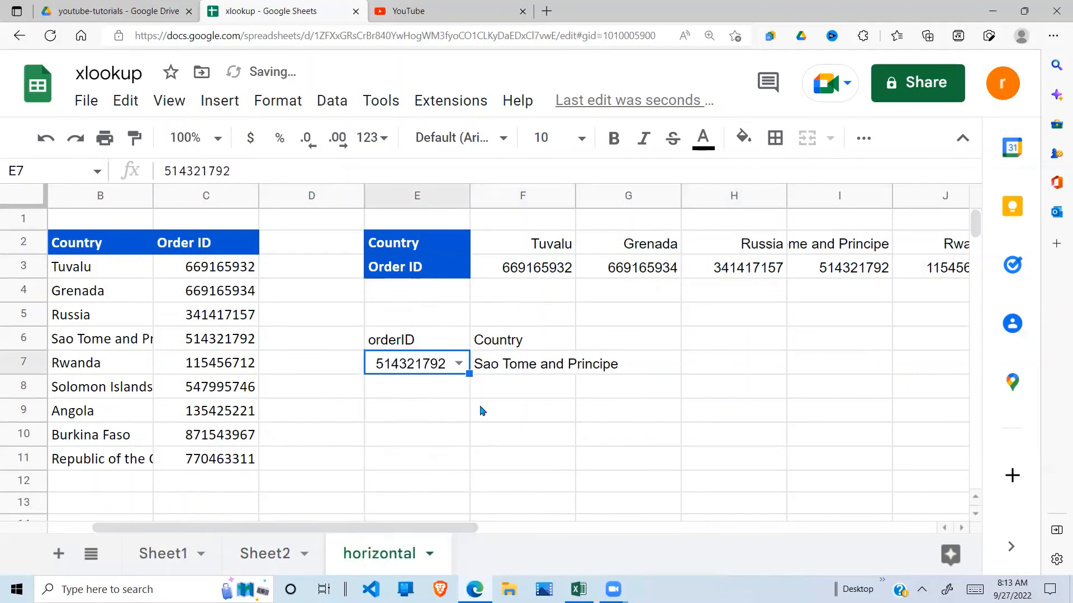
click(878, 266)
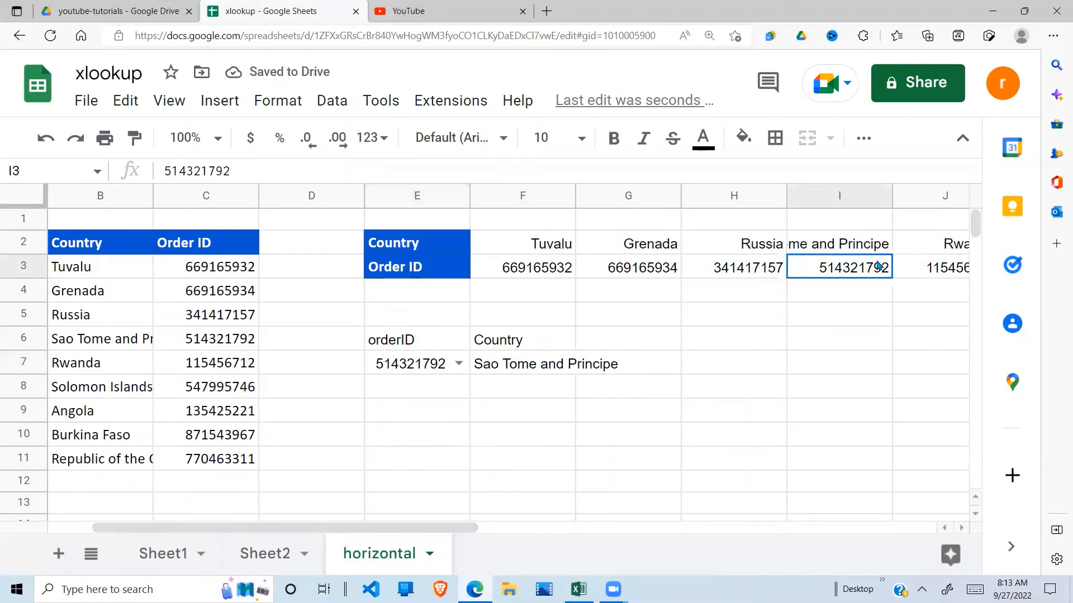
Step: Set E7 to Russia's order ID from the dropdown and check the country returned in F7
click(457, 364)
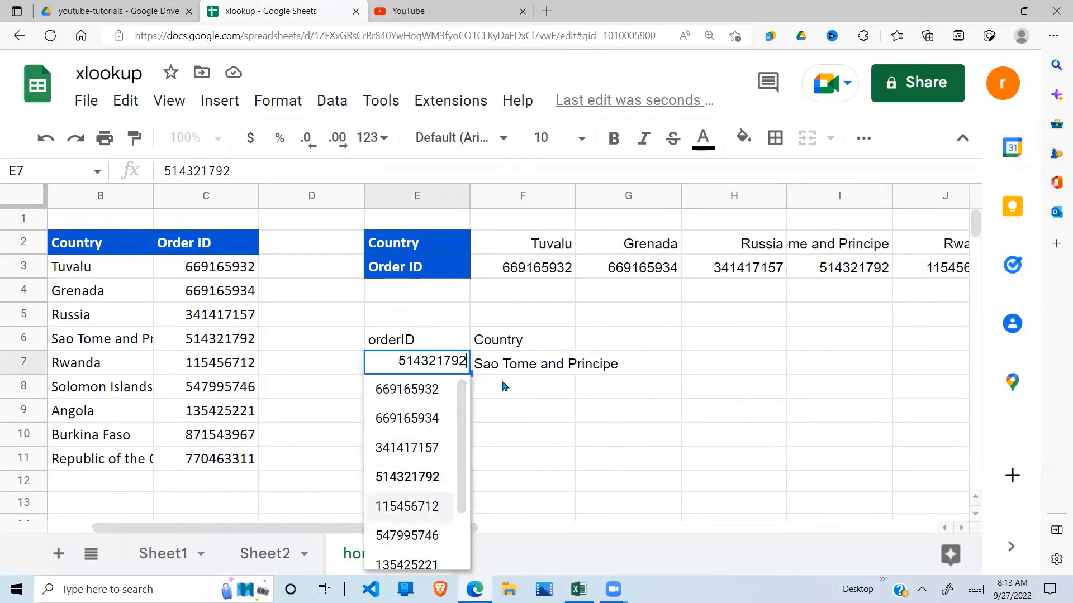
click(414, 447)
click(635, 341)
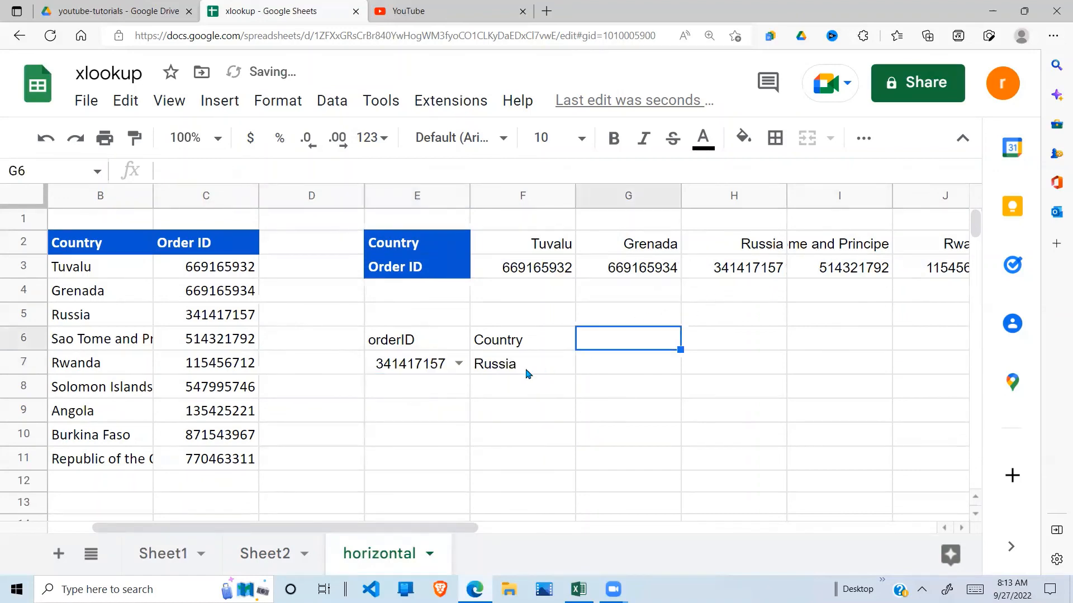
click(525, 373)
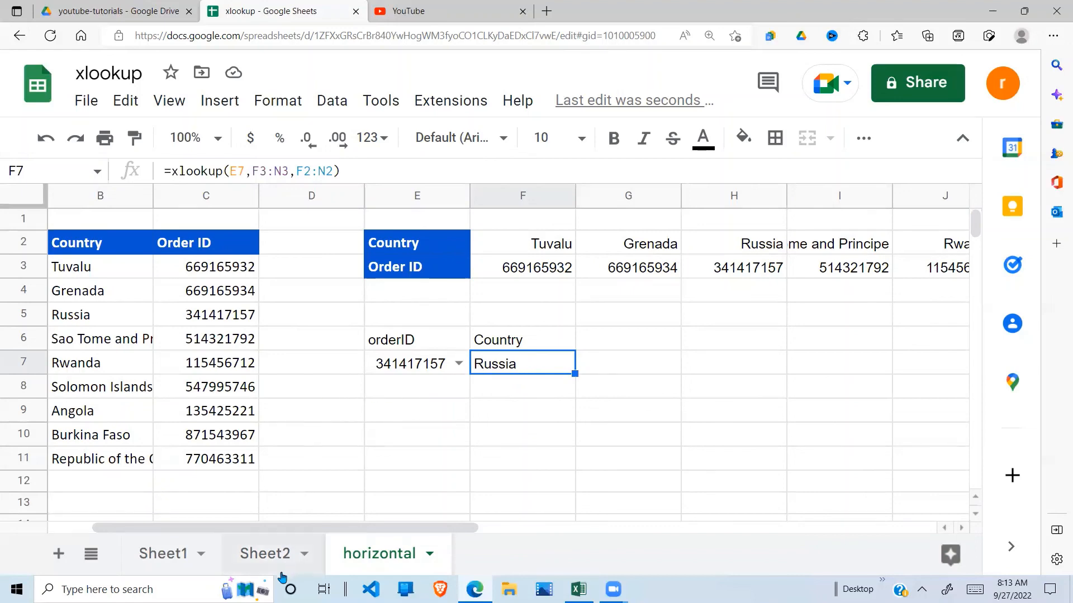
Step: Go to Sheet2 and review the XLOOKUP formulas in C2 and C3, leaving them unedited
click(267, 554)
click(288, 276)
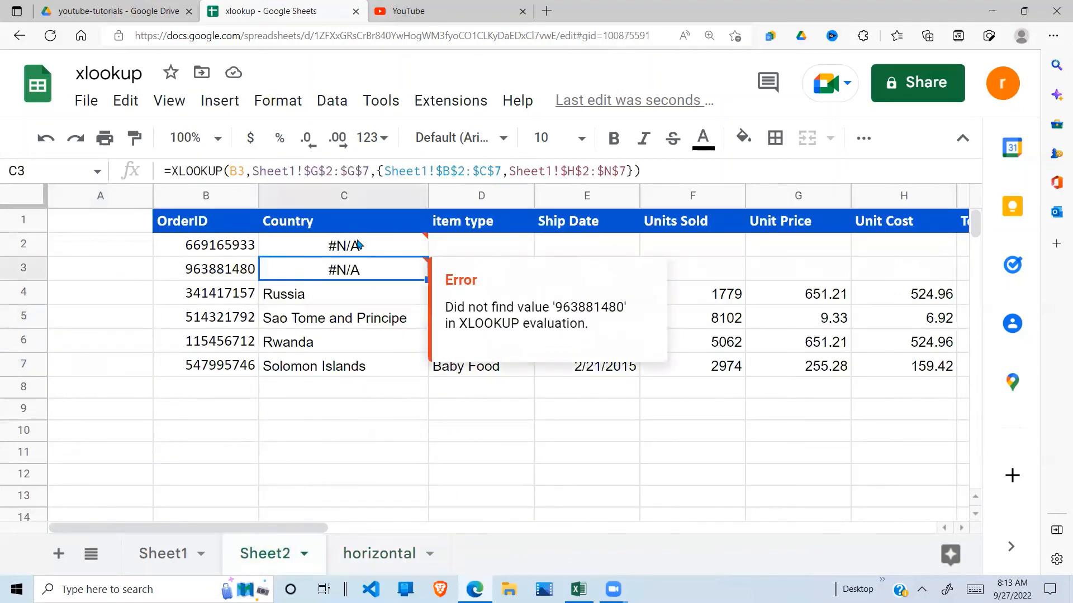
double_click(358, 250)
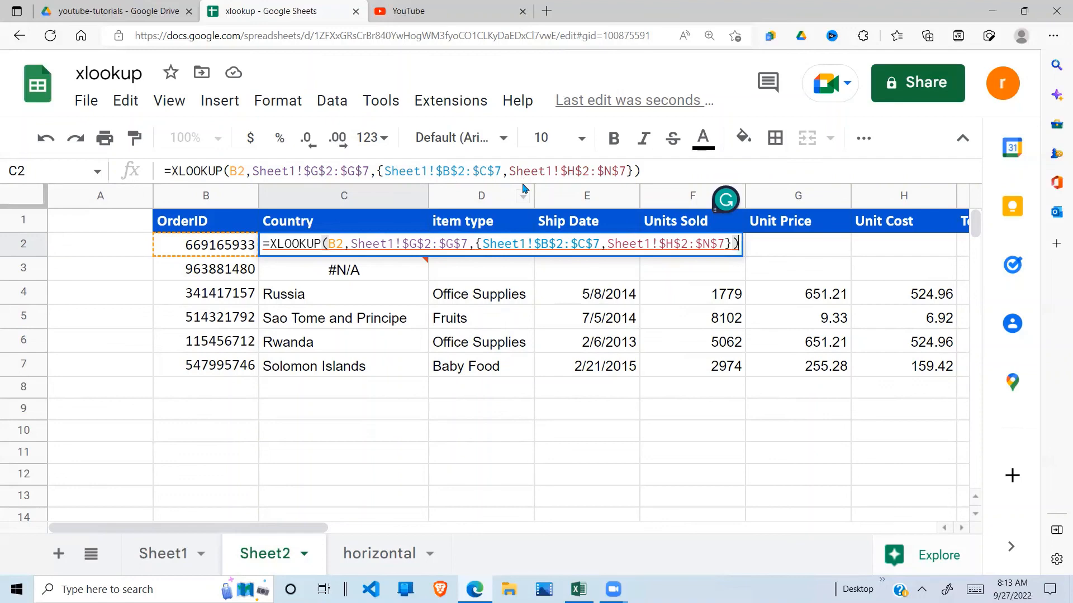
key(Return)
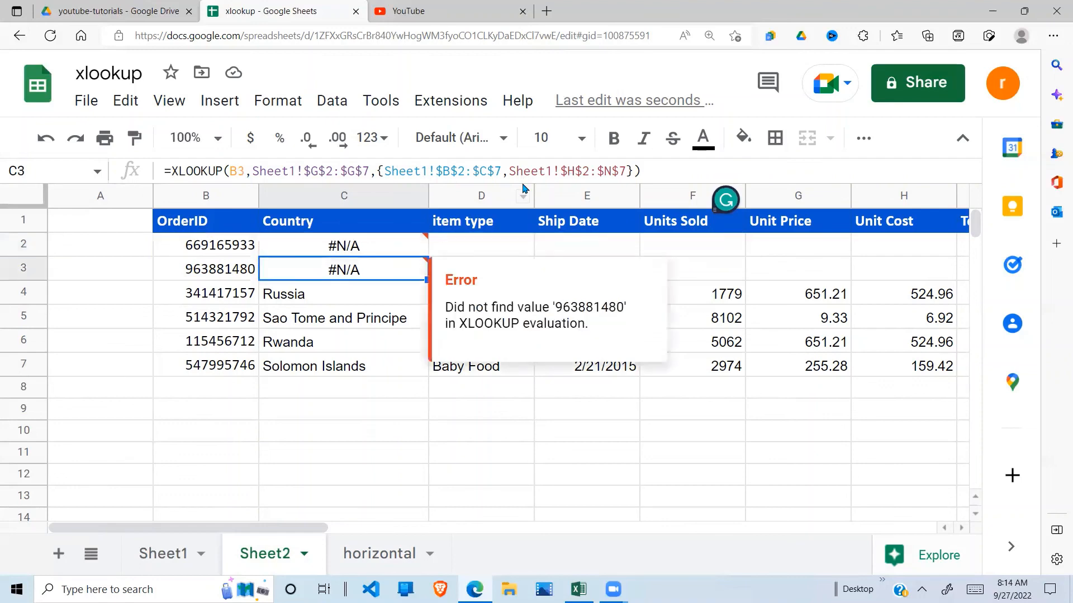